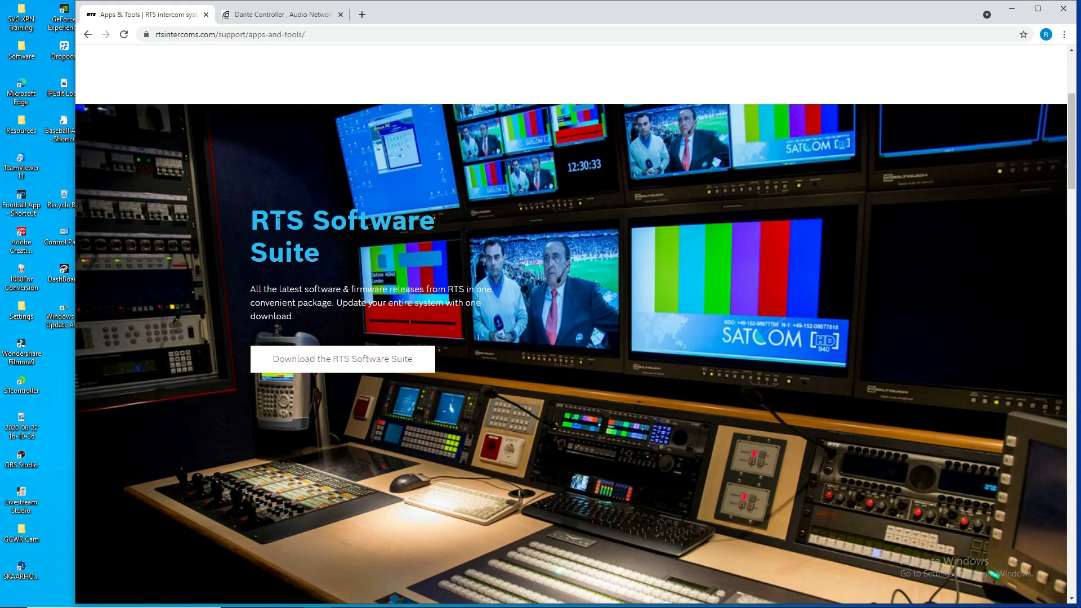
Start the RTS Software Suite download from the apps and tools page and cancel it
left_click_drag(251, 215, 332, 258)
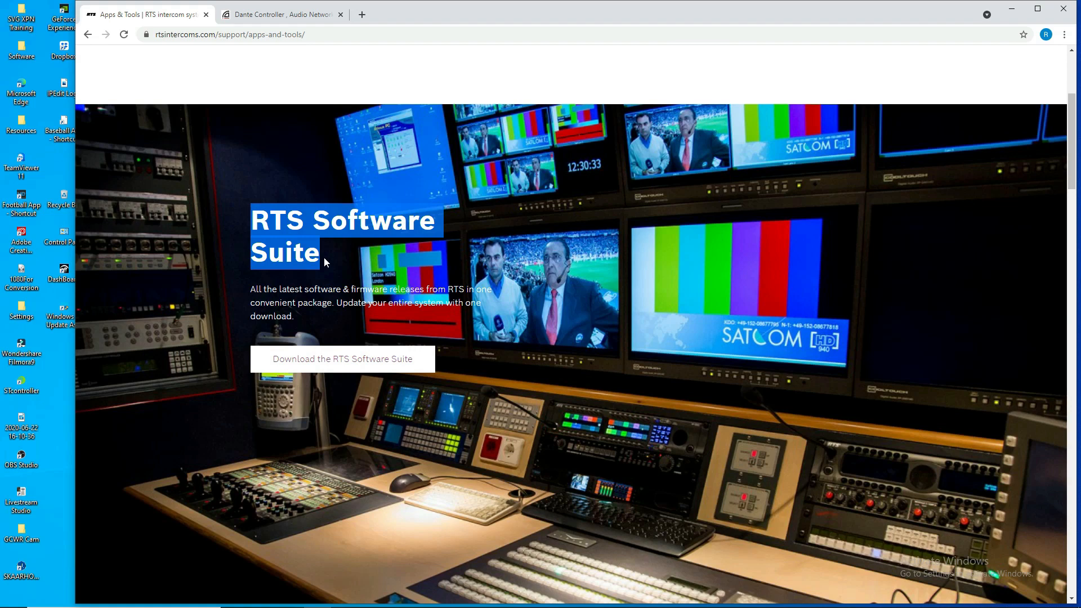
right_click(325, 357)
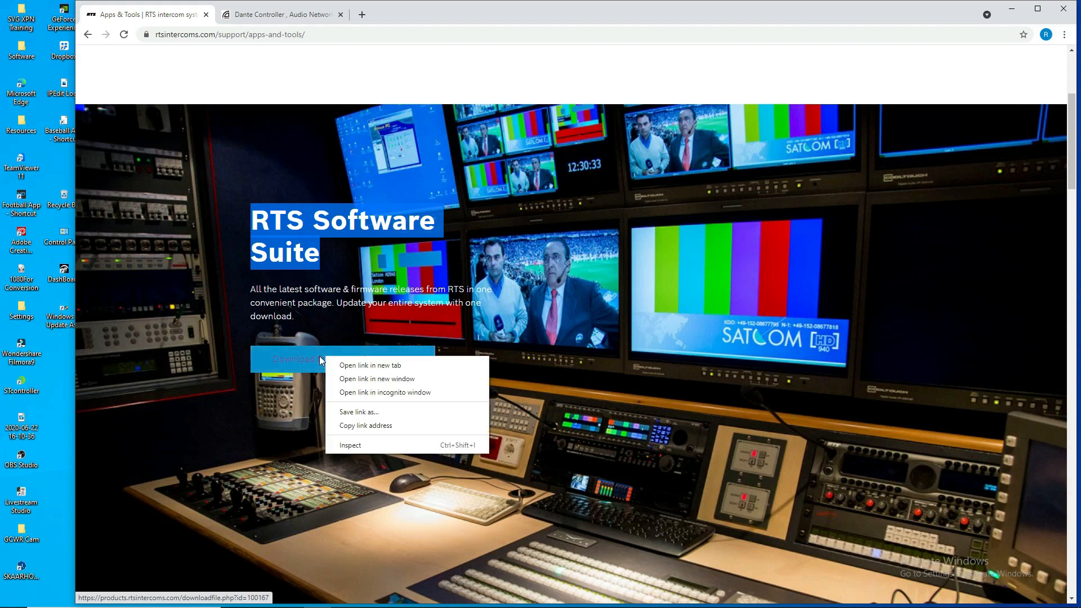
left_click(312, 356)
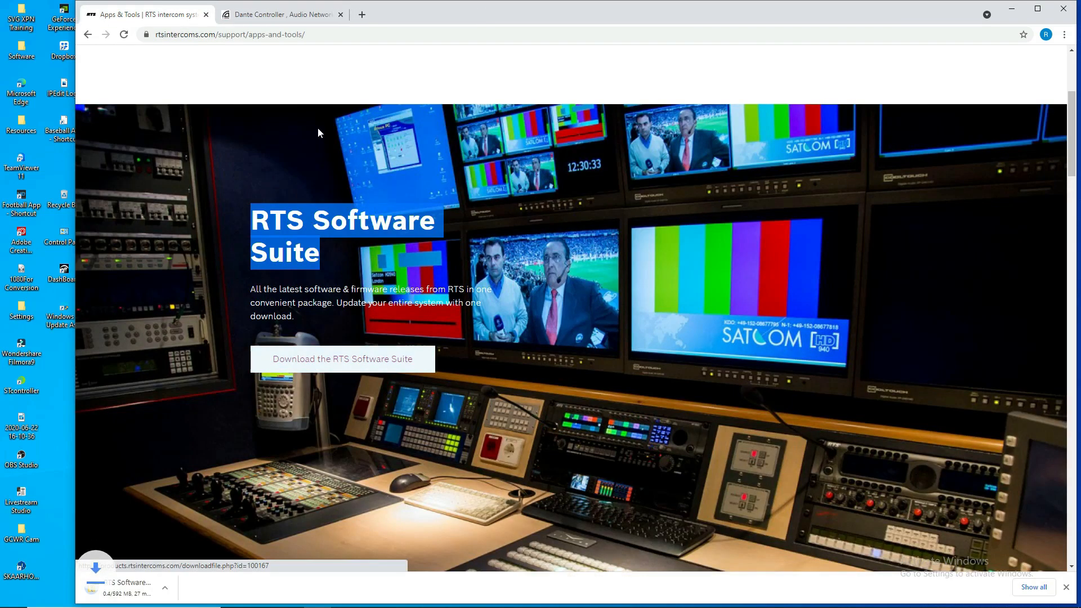
left_click(195, 592)
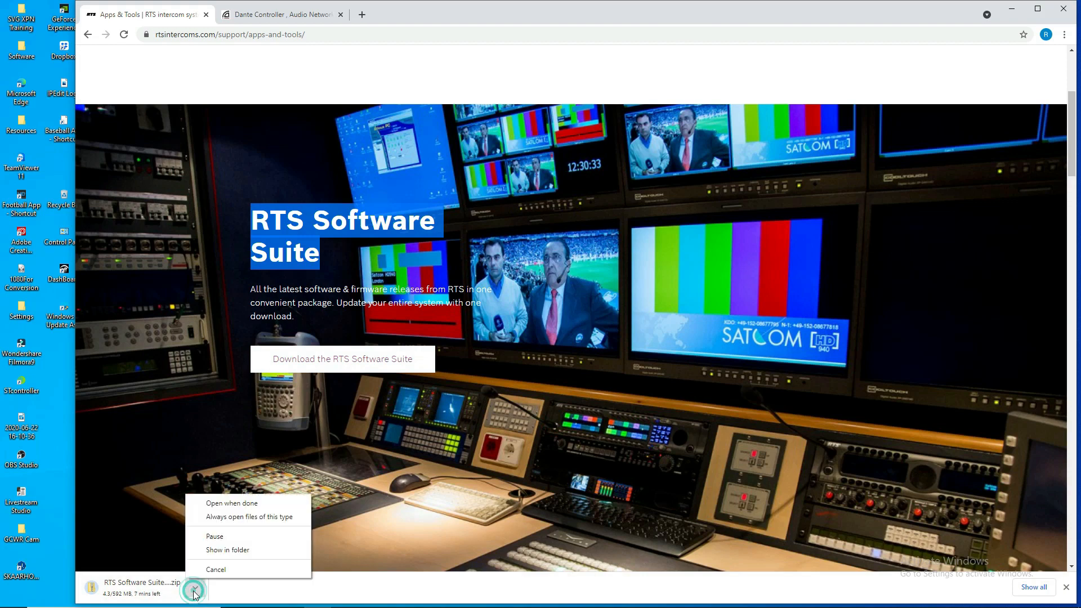
left_click(224, 570)
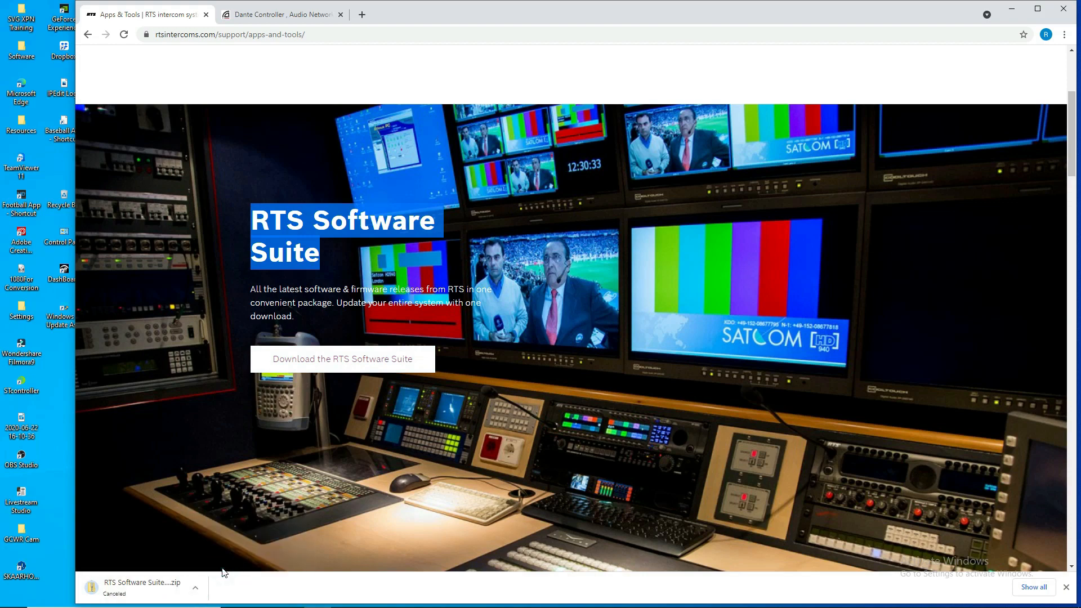
Browse the extracted RTS Software Suite Nov 2020 folder in Downloads with File Explorer and look through its Packages folder
key("super+e")
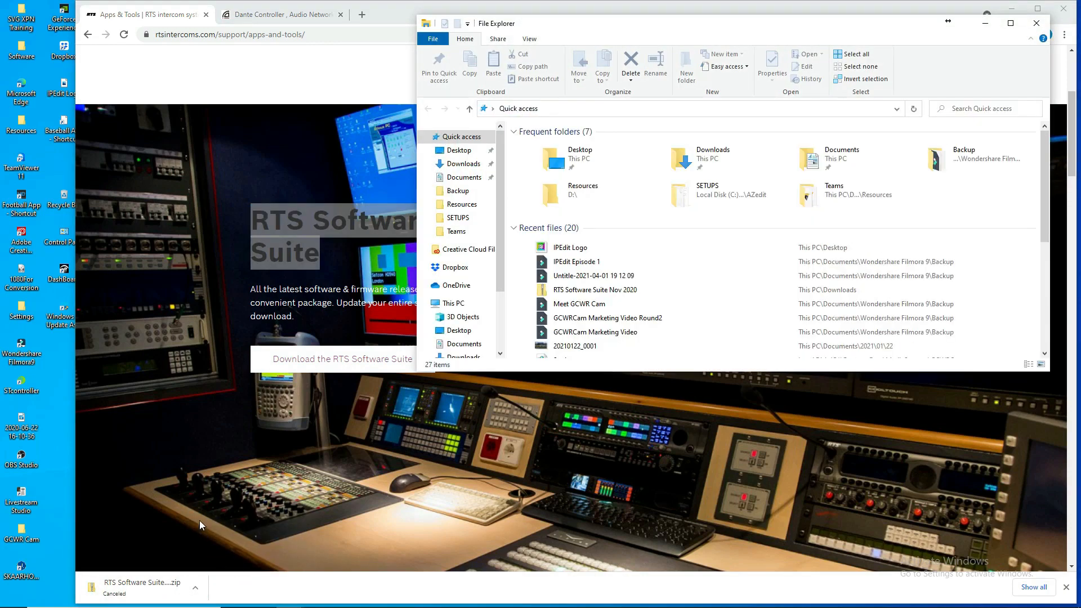
left_click(465, 165)
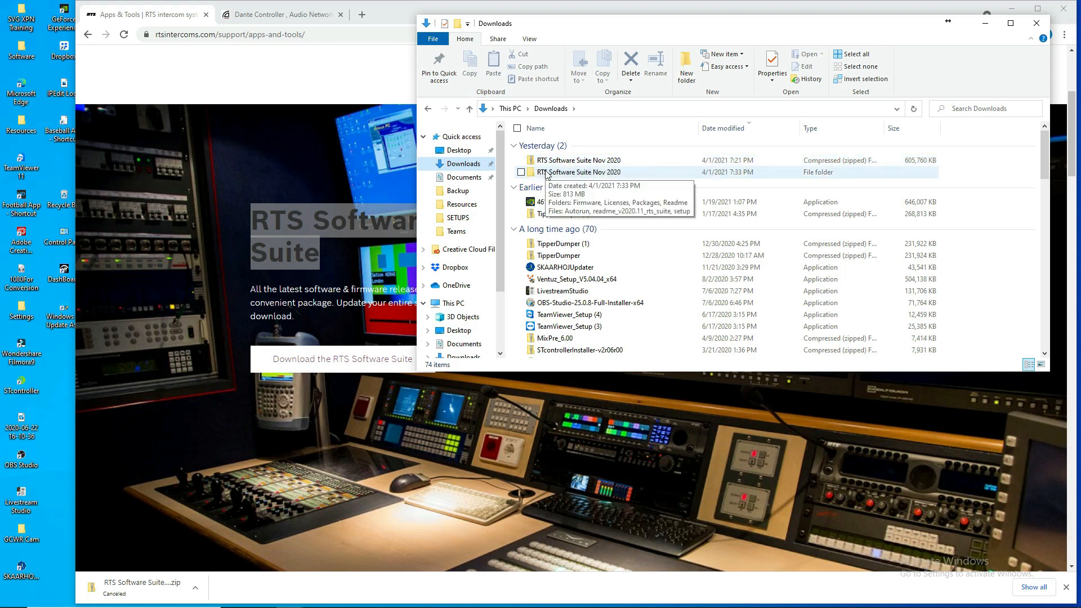
left_click(546, 173)
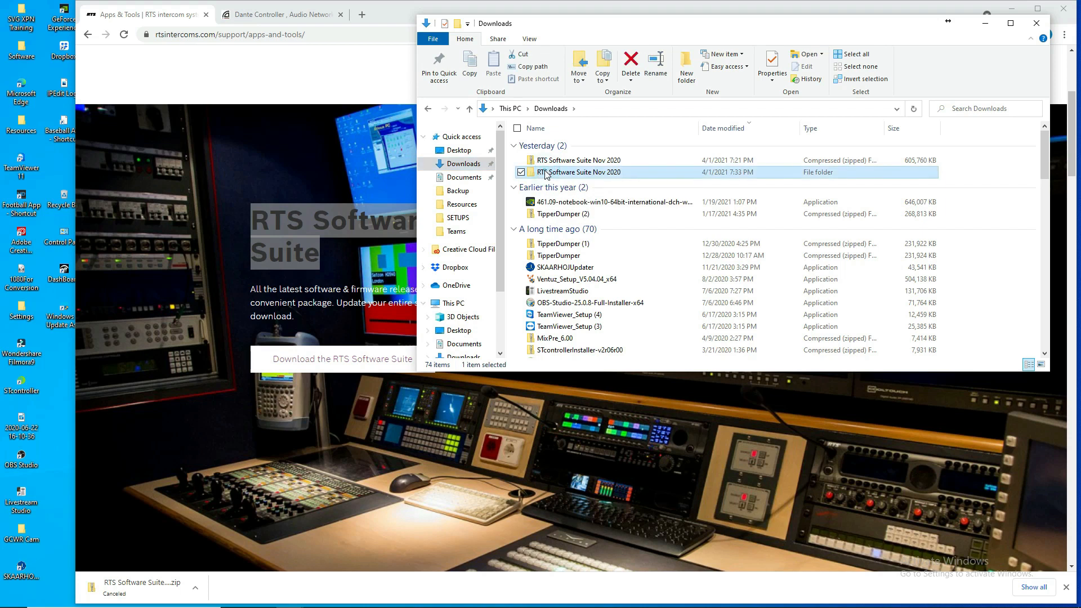
double_click(545, 172)
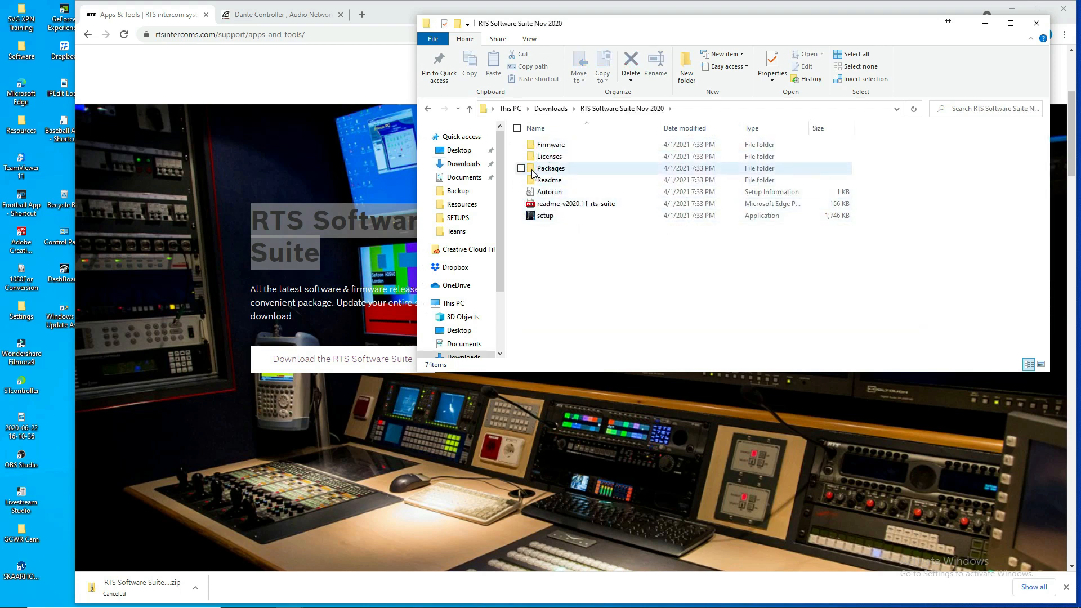
double_click(533, 170)
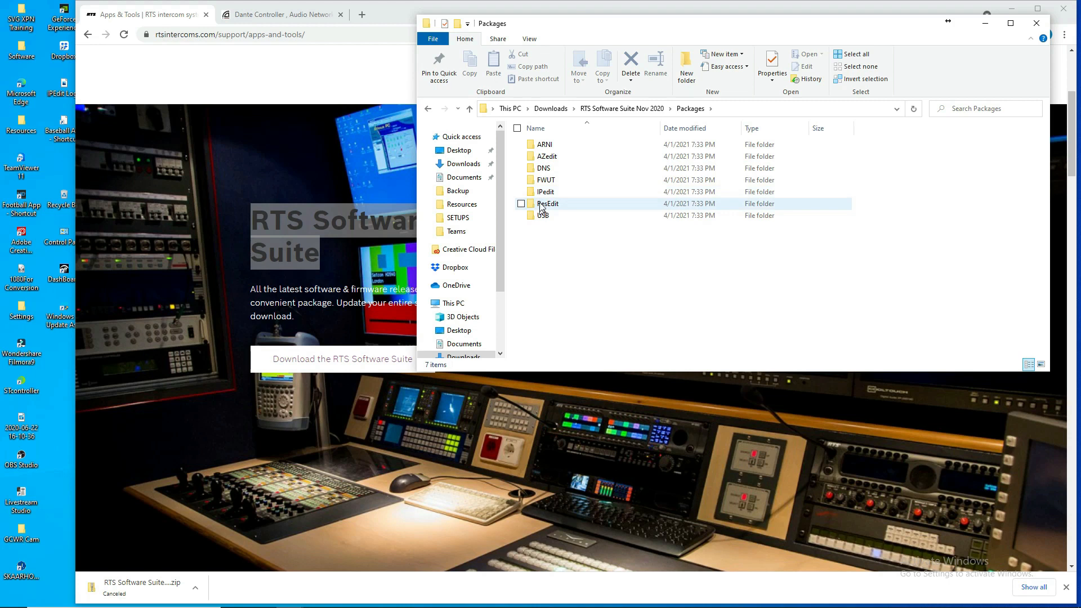
left_click(427, 108)
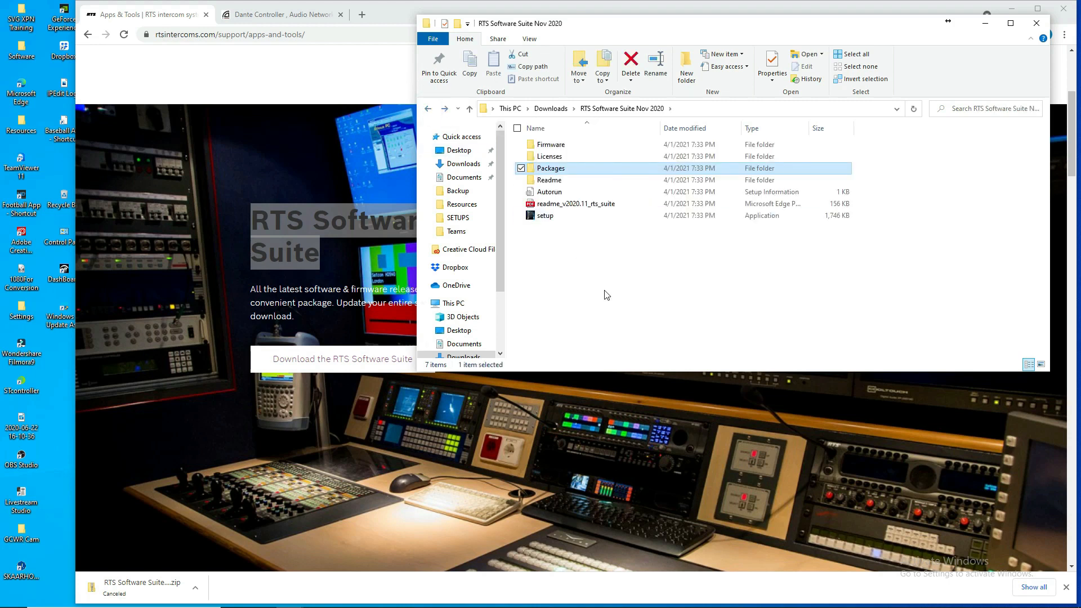
Run the suite's setup, select AZedit V5.5.0, IPedit V3.7.1, the USB Driver and the OMNEO Firmware Upload Tool, and cancel the installation
double_click(546, 216)
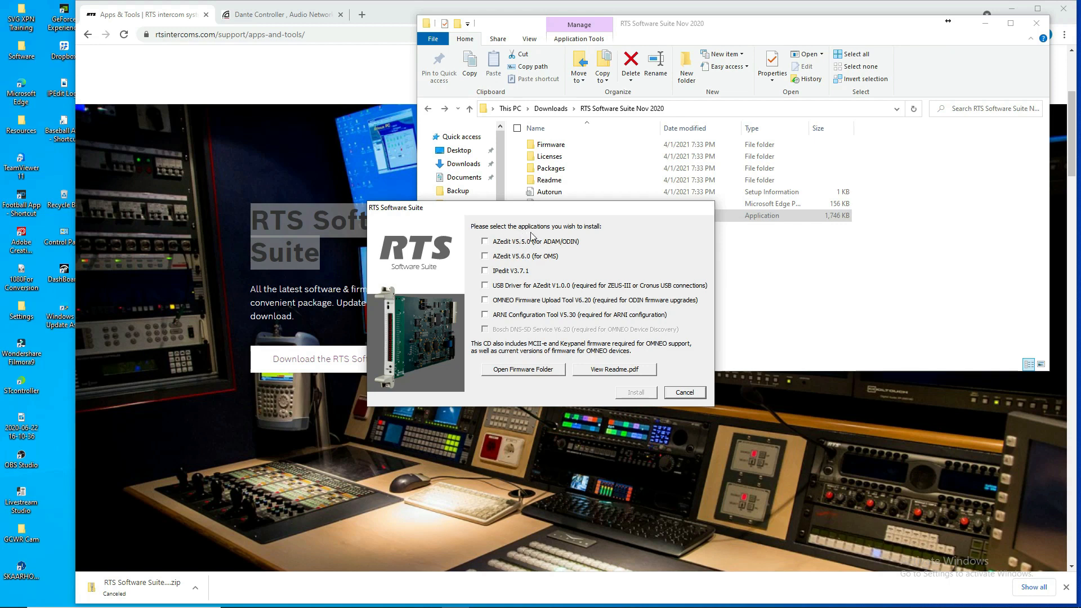
left_click(486, 242)
left_click(485, 272)
left_click(487, 287)
left_click(486, 301)
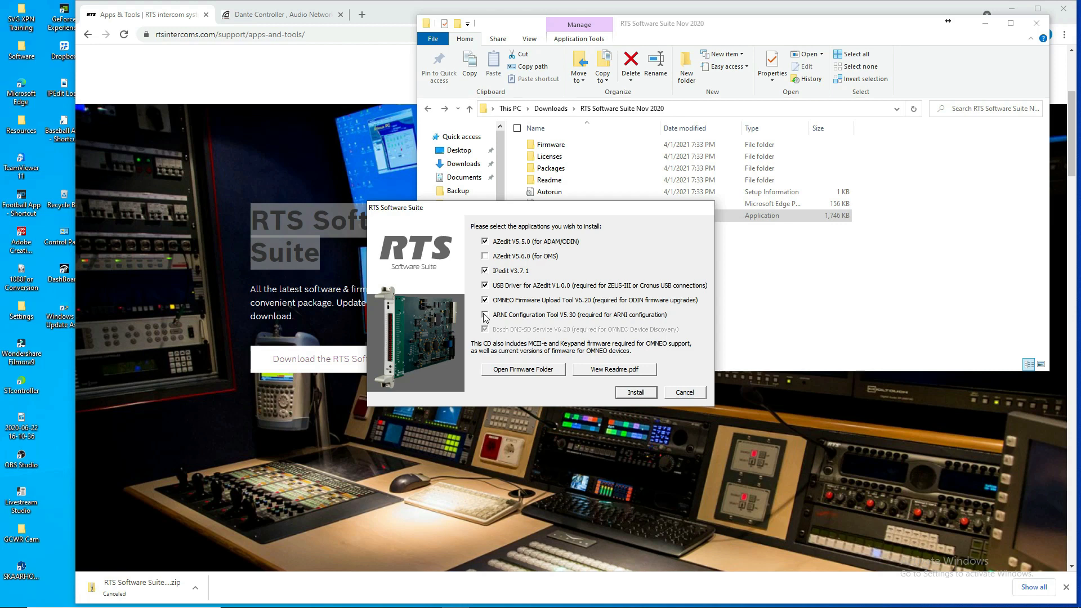
left_click(685, 393)
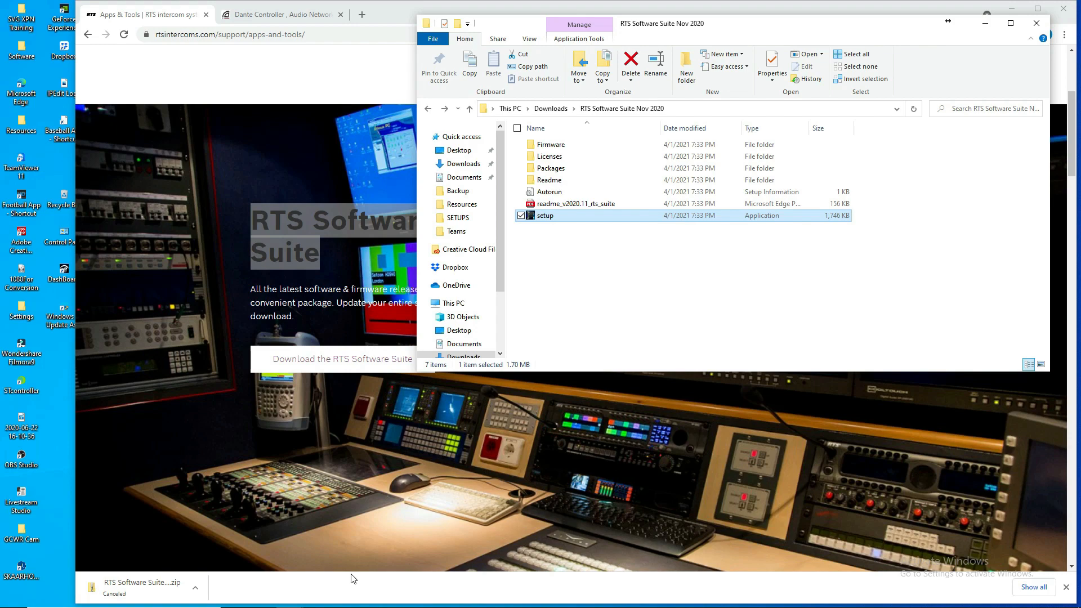
Launch AZedit V5.5.0 as the admin user and dismiss the startup notice
key("super")
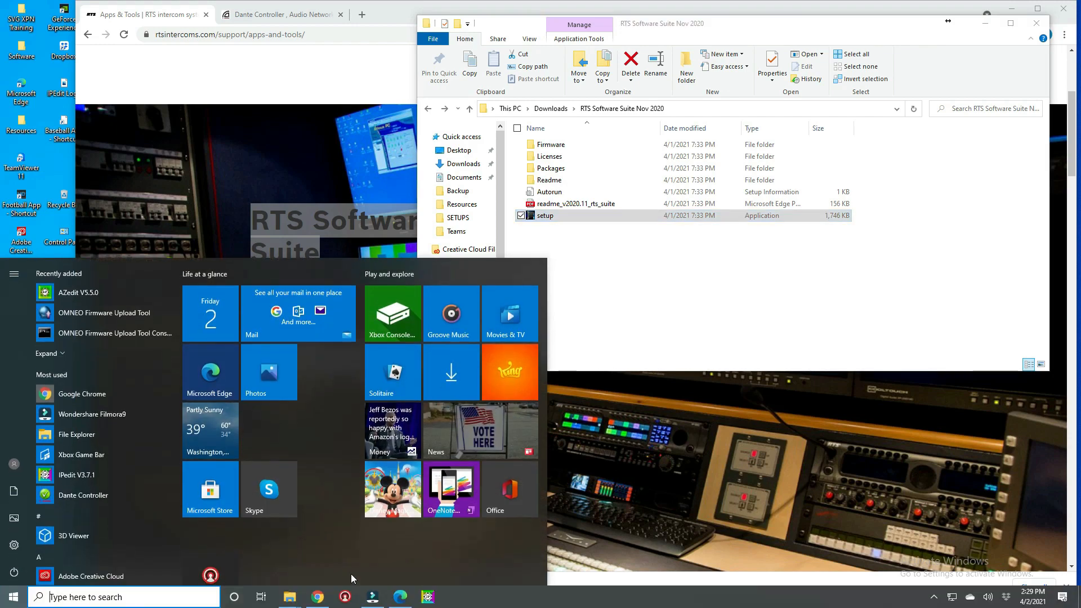
type("az")
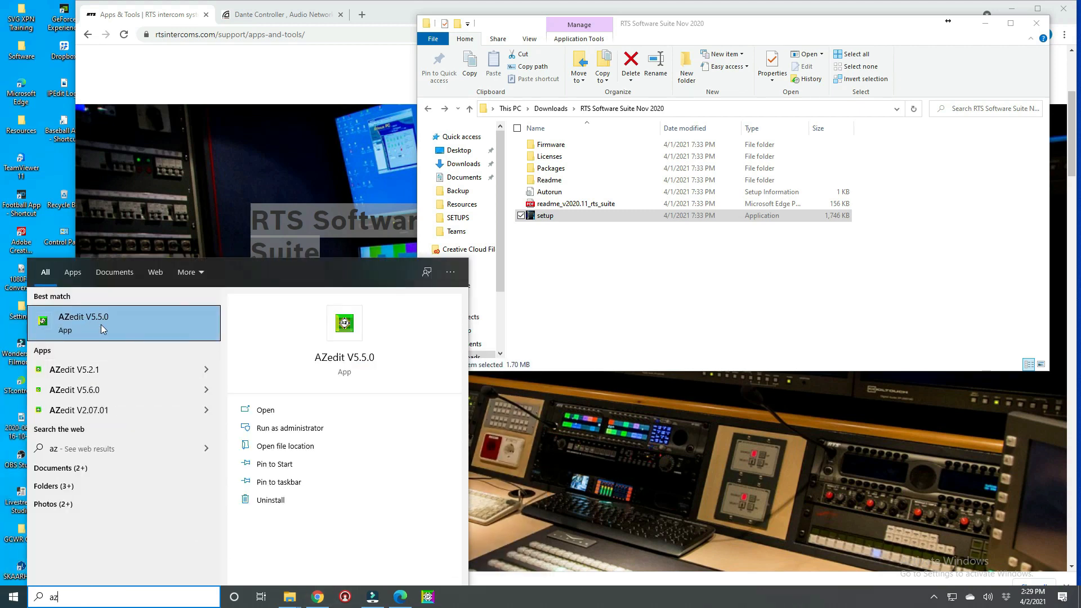
left_click(71, 327)
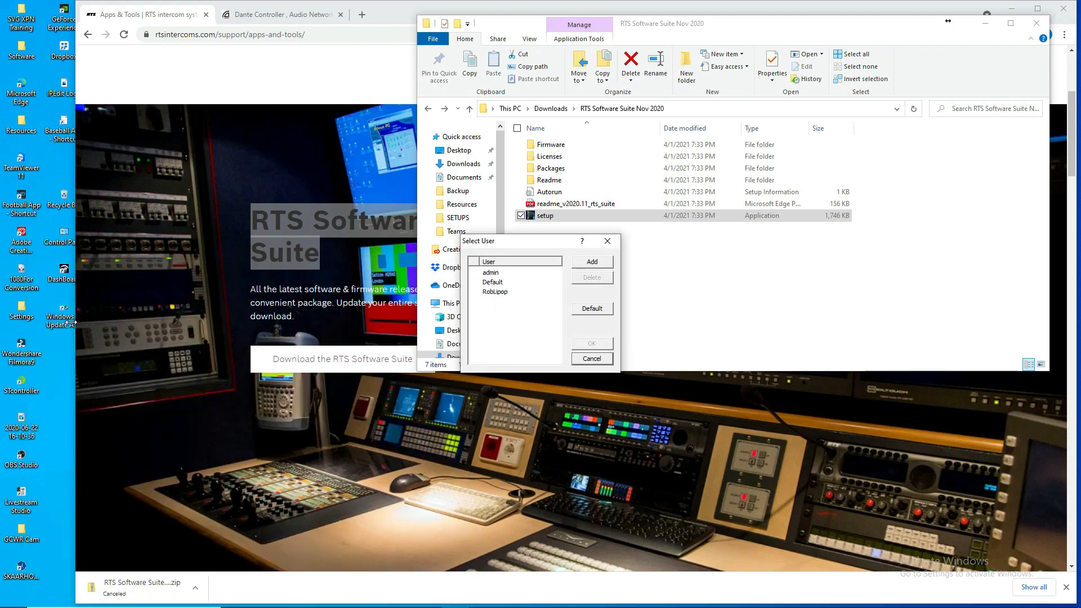
left_click(493, 274)
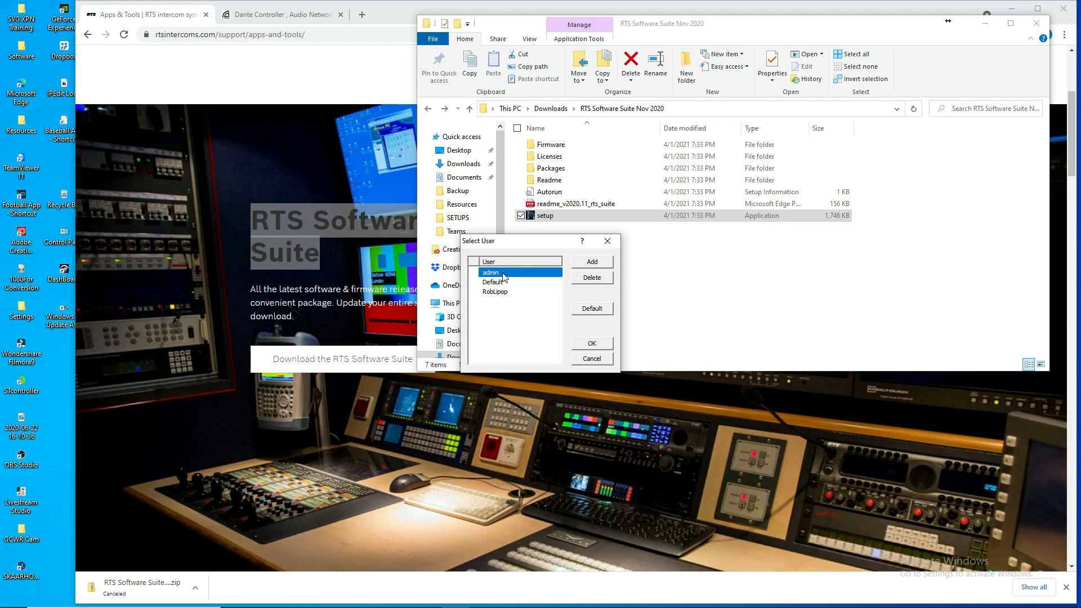
left_click(582, 348)
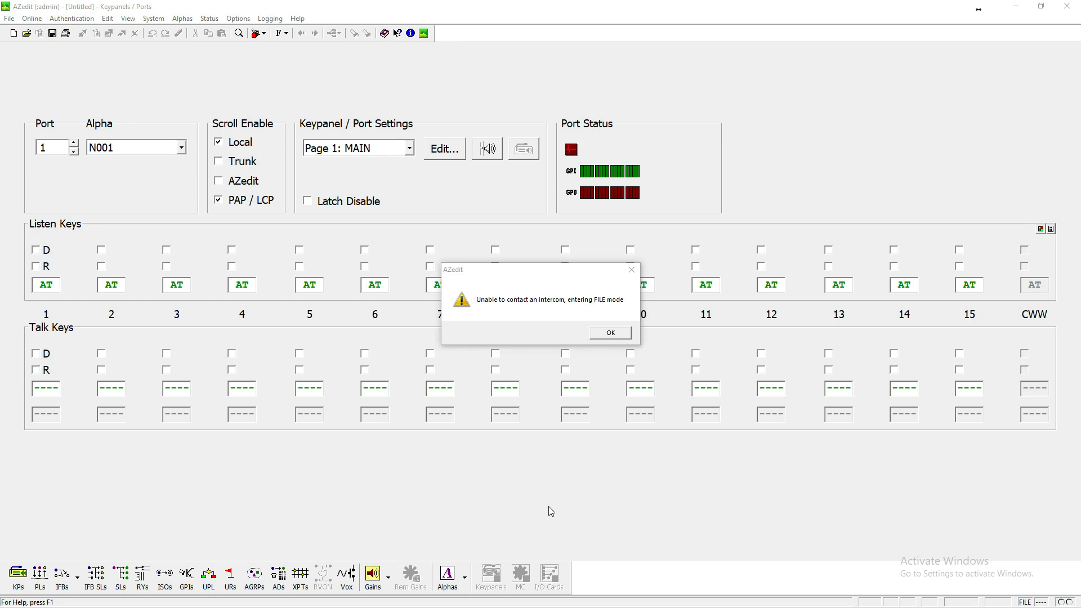
left_click(601, 337)
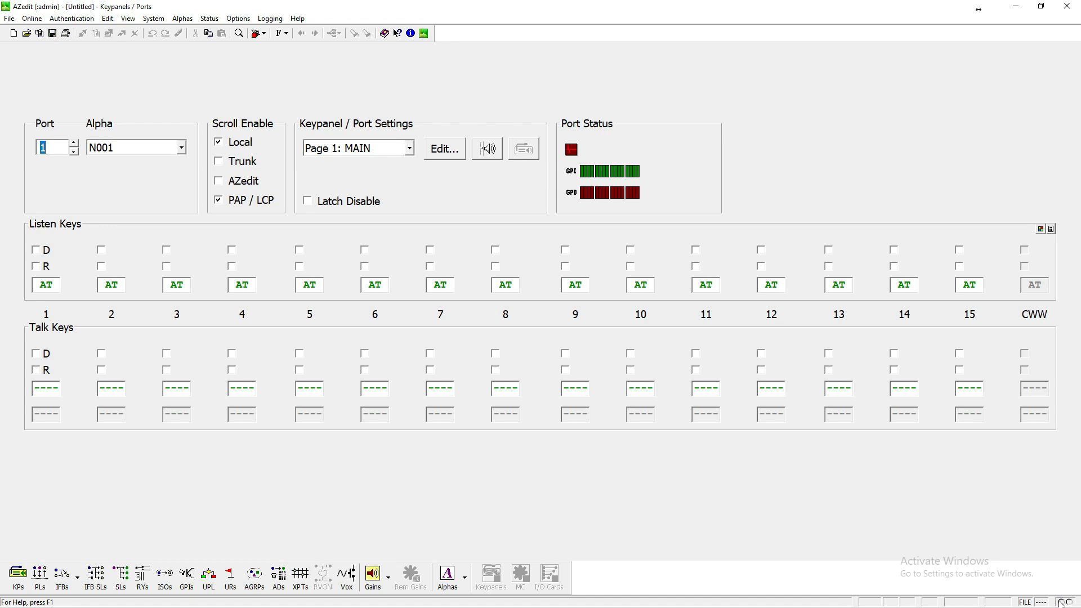
Set the AZedit session's network communications to the active ODIN intercom at 10.11.12.51
left_click(239, 19)
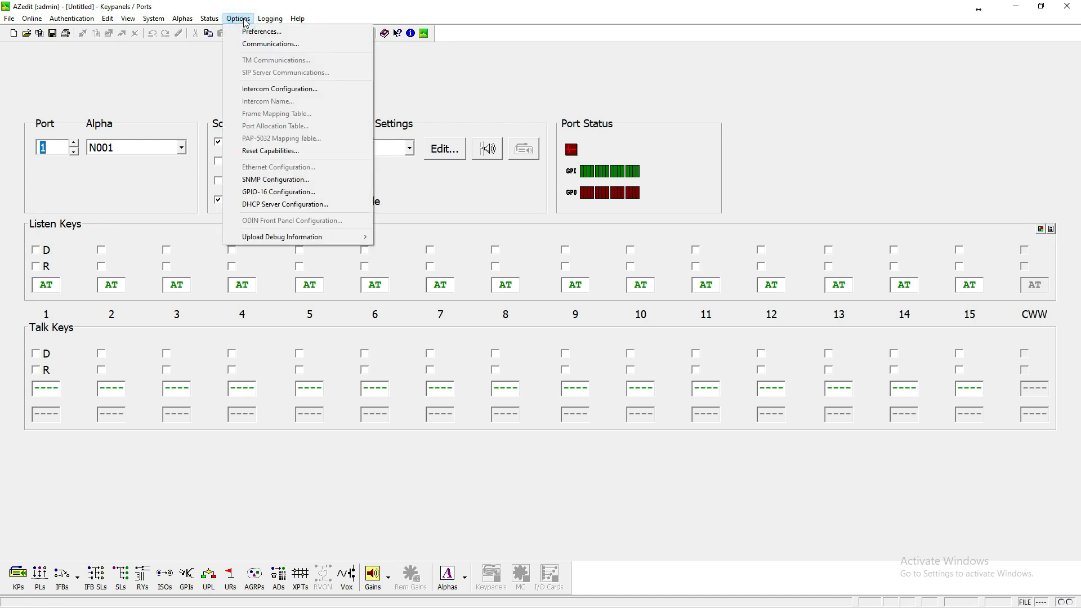
left_click(256, 45)
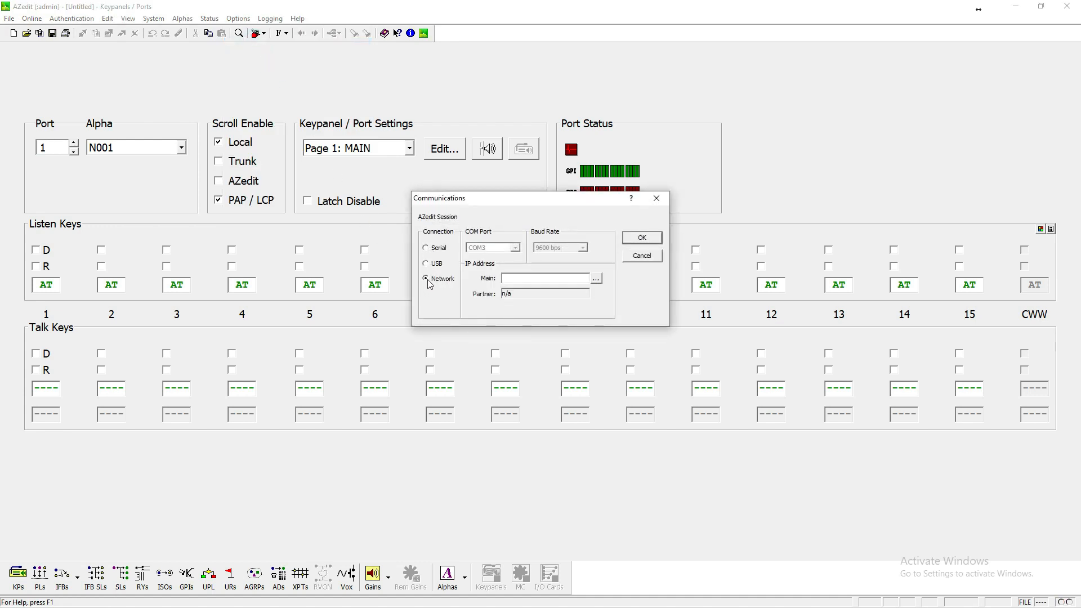
left_click(596, 279)
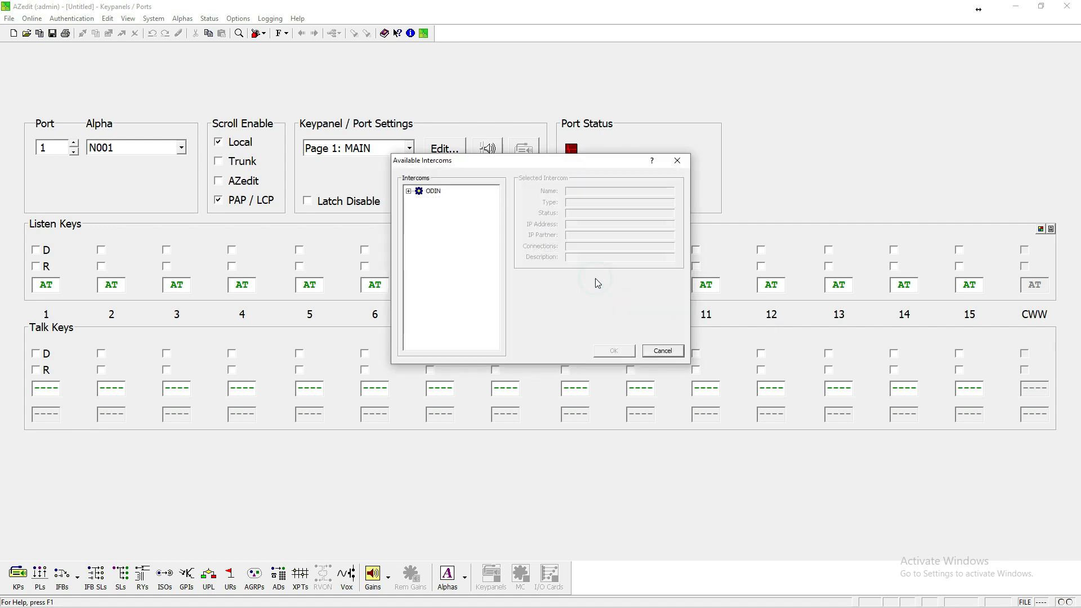
left_click(408, 192)
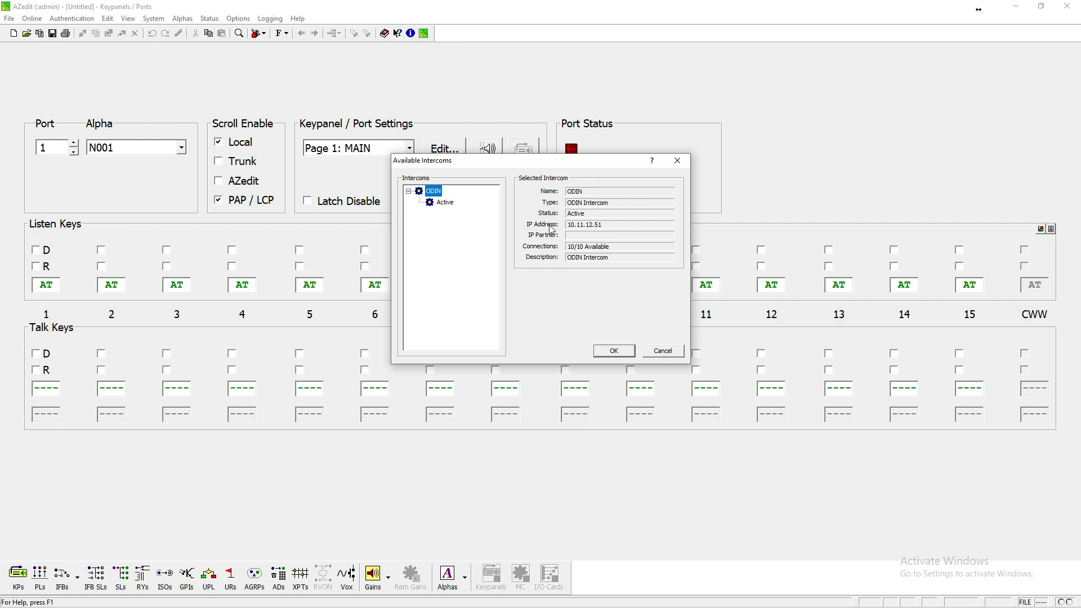
left_click(447, 204)
left_click(624, 354)
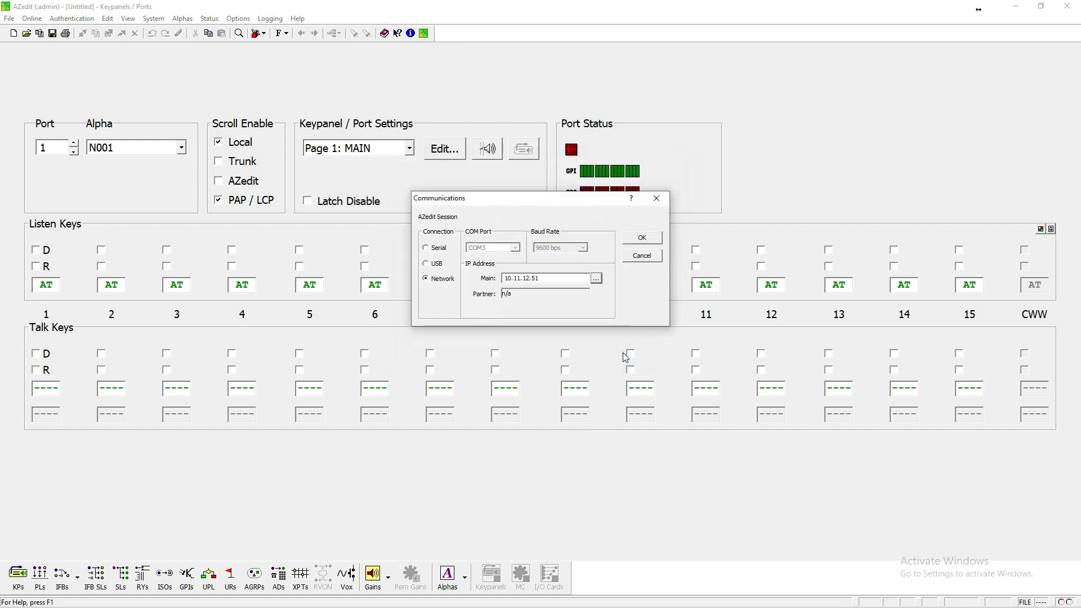
left_click(649, 242)
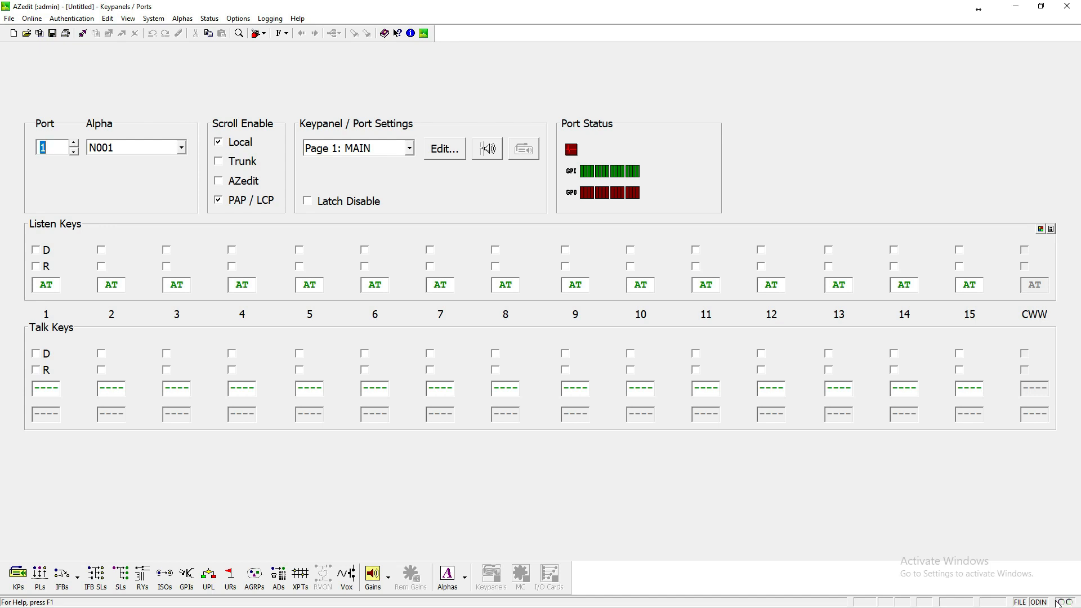
Go online with the ODIN intercom, log in as admin with the account password, and decline switching to the alarm view
left_click(82, 35)
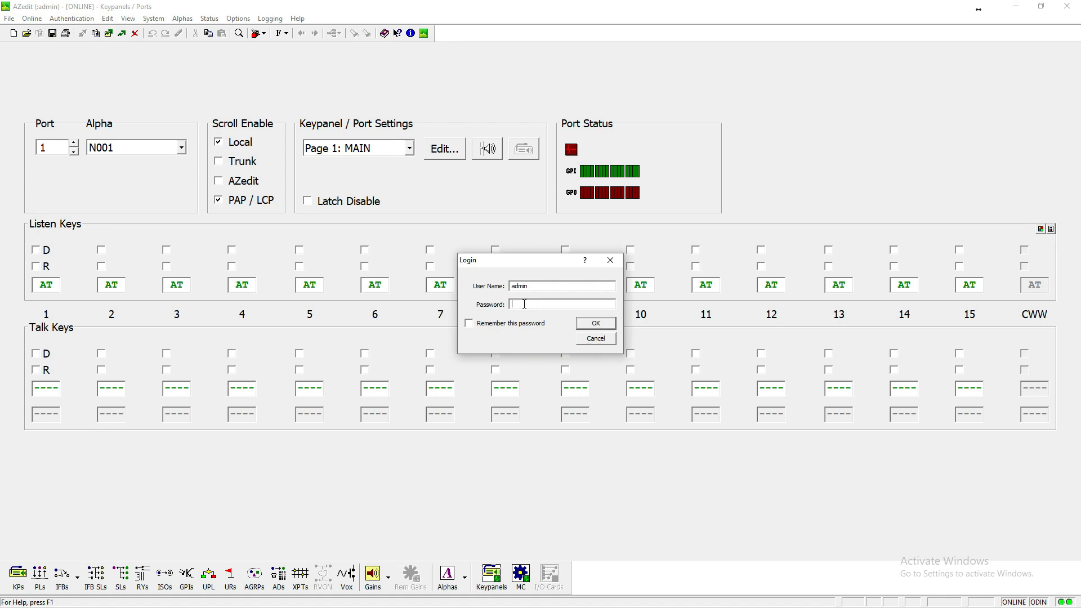
type("**")
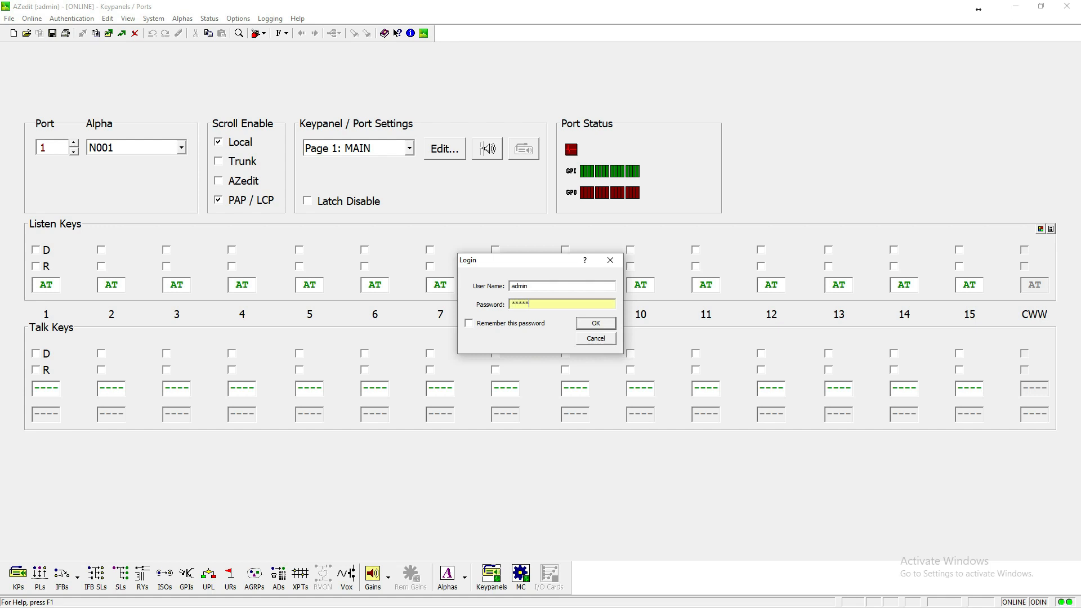
key("Return")
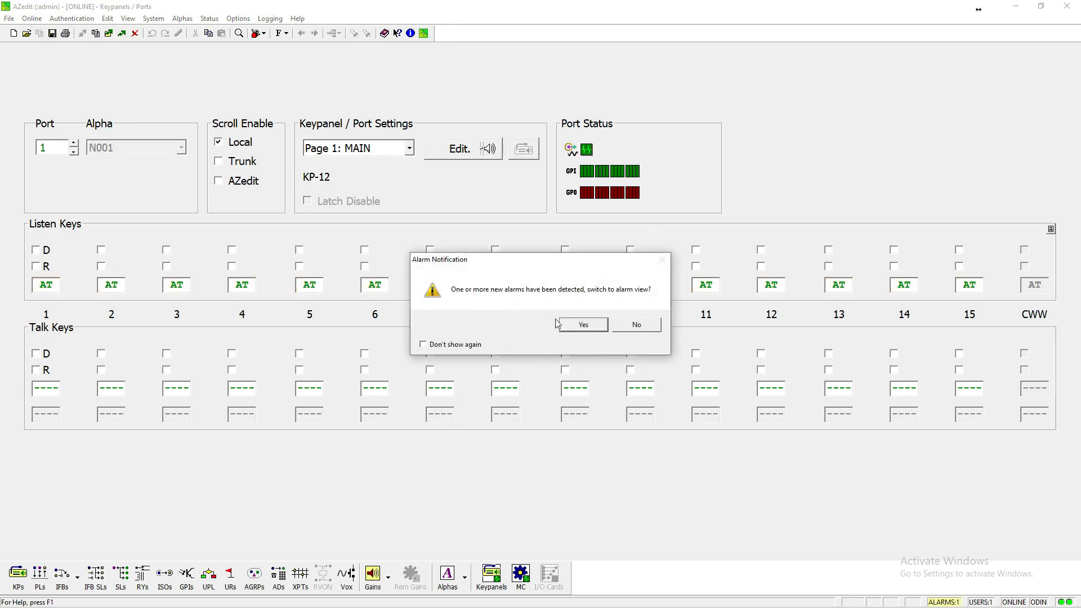
left_click(624, 329)
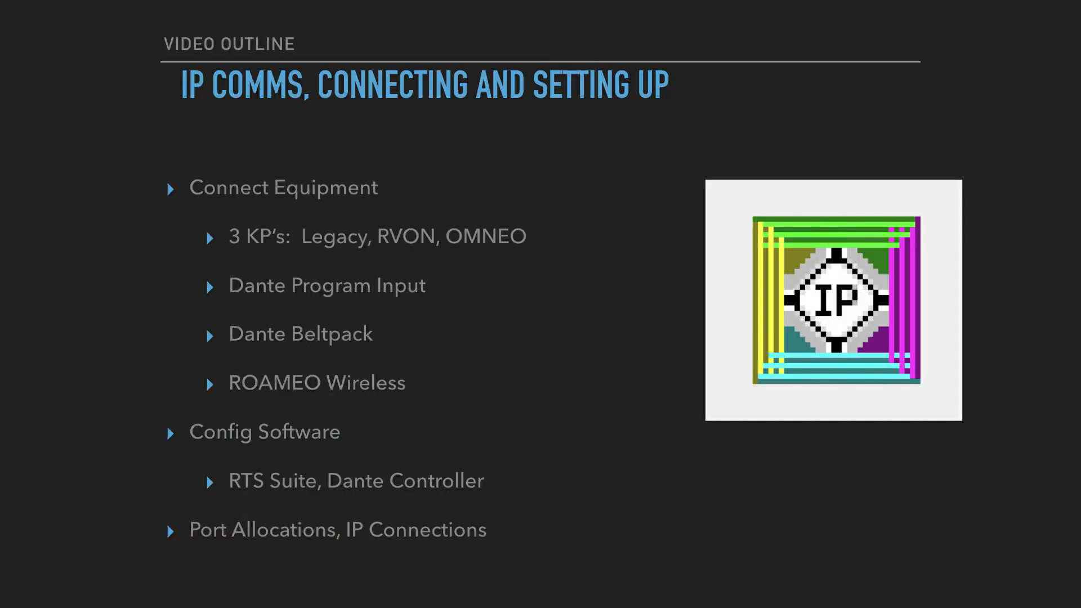
Open the Port Allocation Table of the connected intercom
left_click(237, 18)
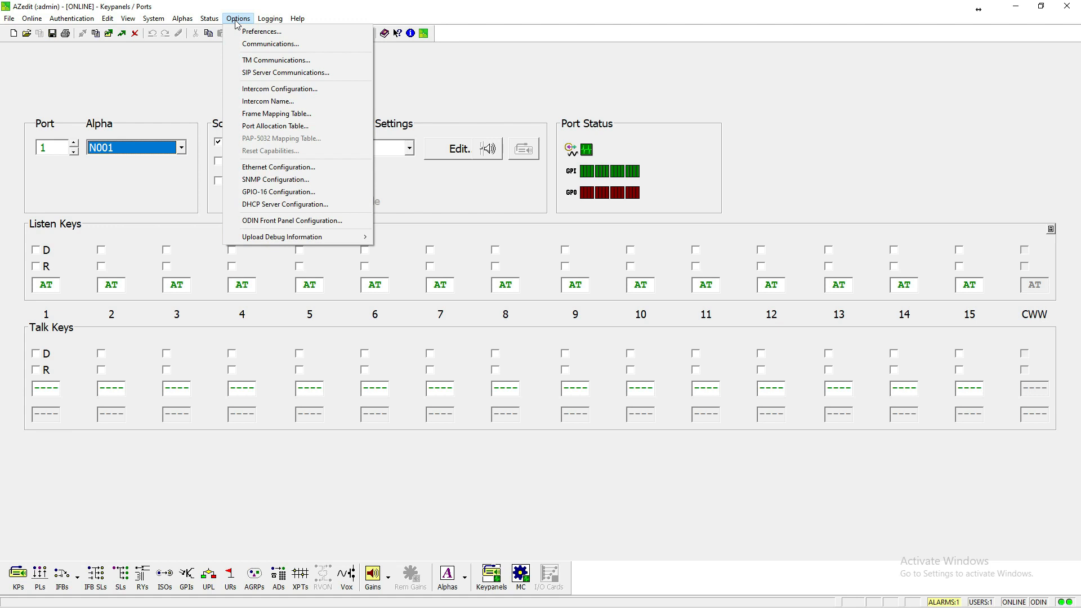
right_click(198, 70)
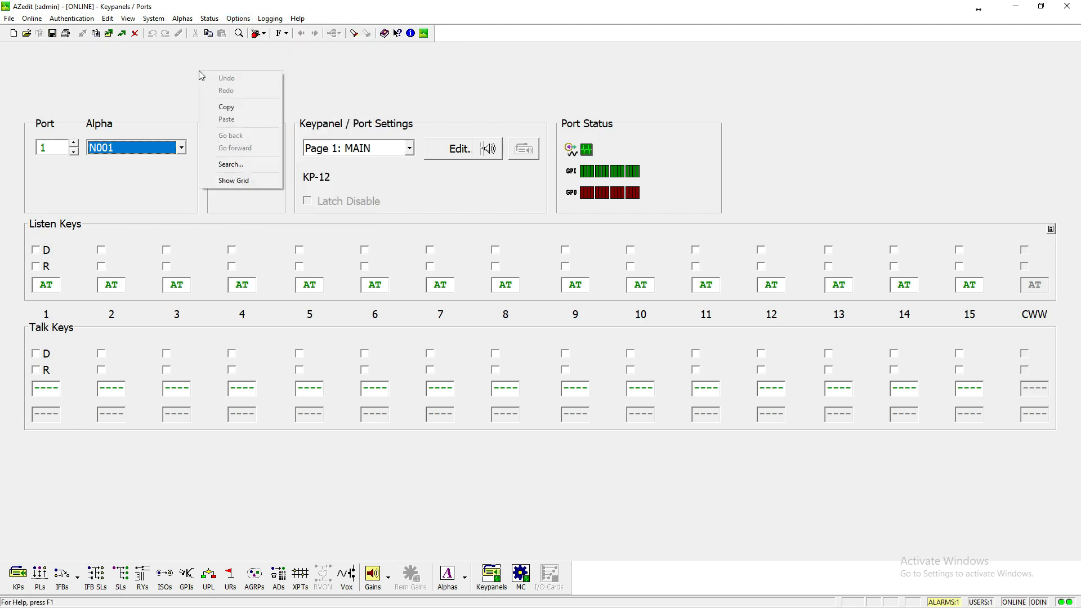
left_click(189, 66)
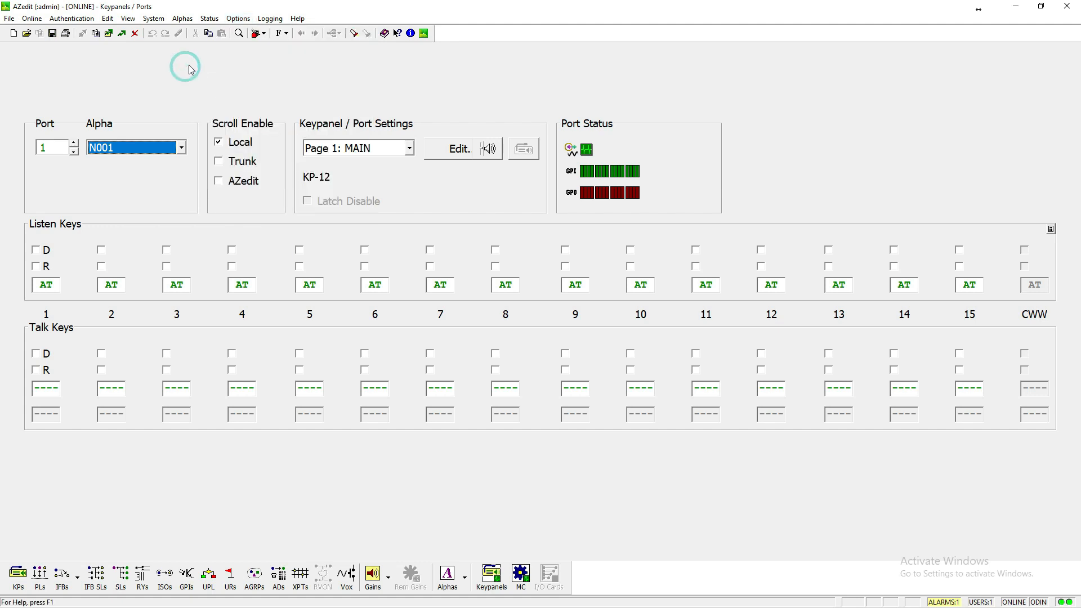
left_click(239, 19)
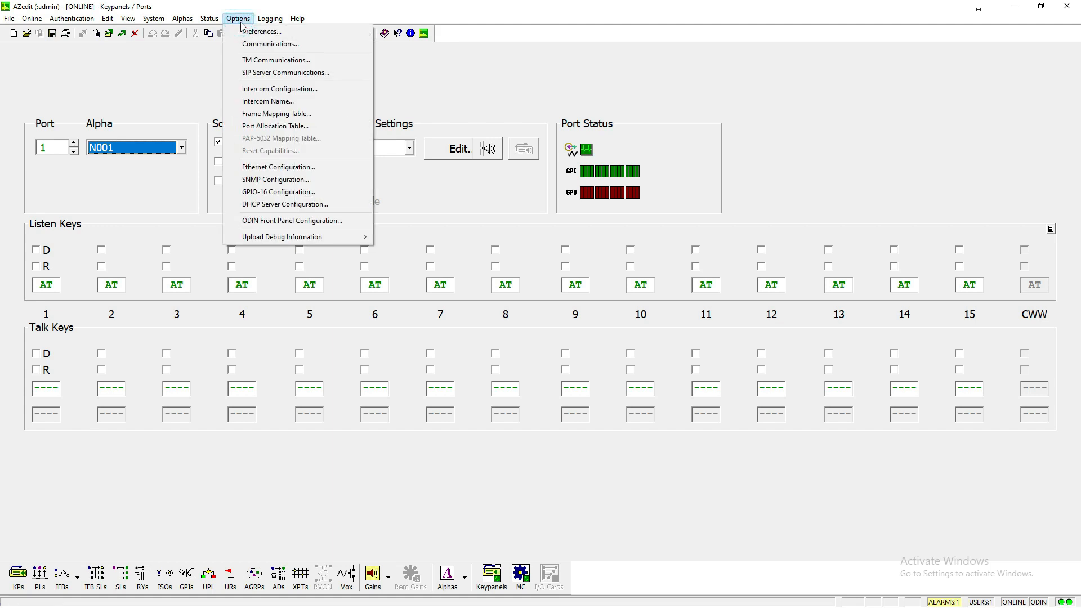
left_click(261, 127)
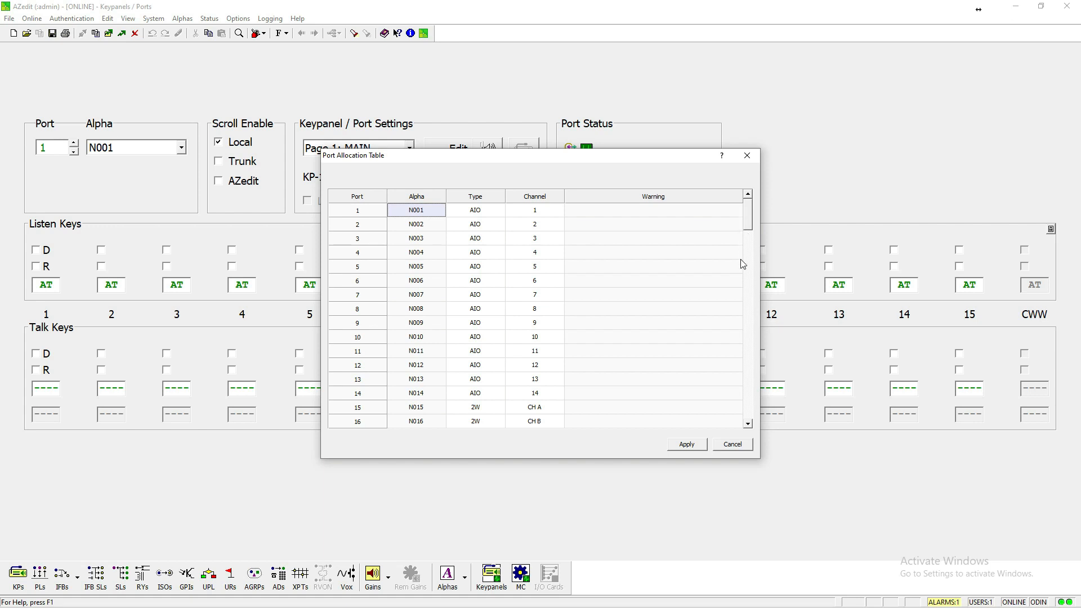
Change port 2's type to RVON in the Port Allocation Table
mouse_move(750, 226)
left_mouse_down()
mouse_move(732, 388)
mouse_move(708, 439)
mouse_move(758, 216)
left_mouse_up()
left_click_drag(749, 213, 753, 211)
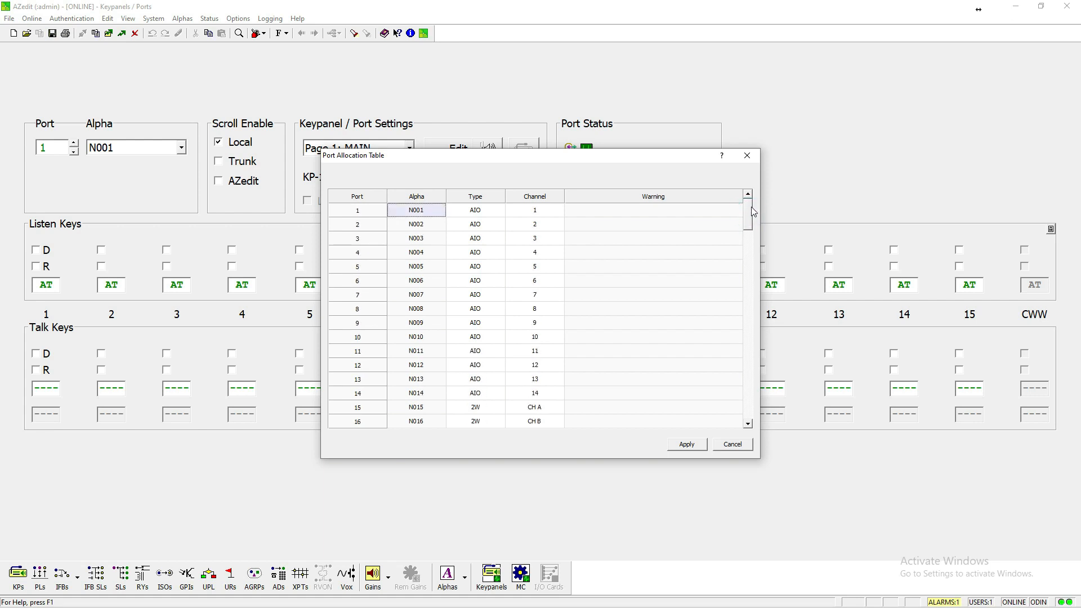
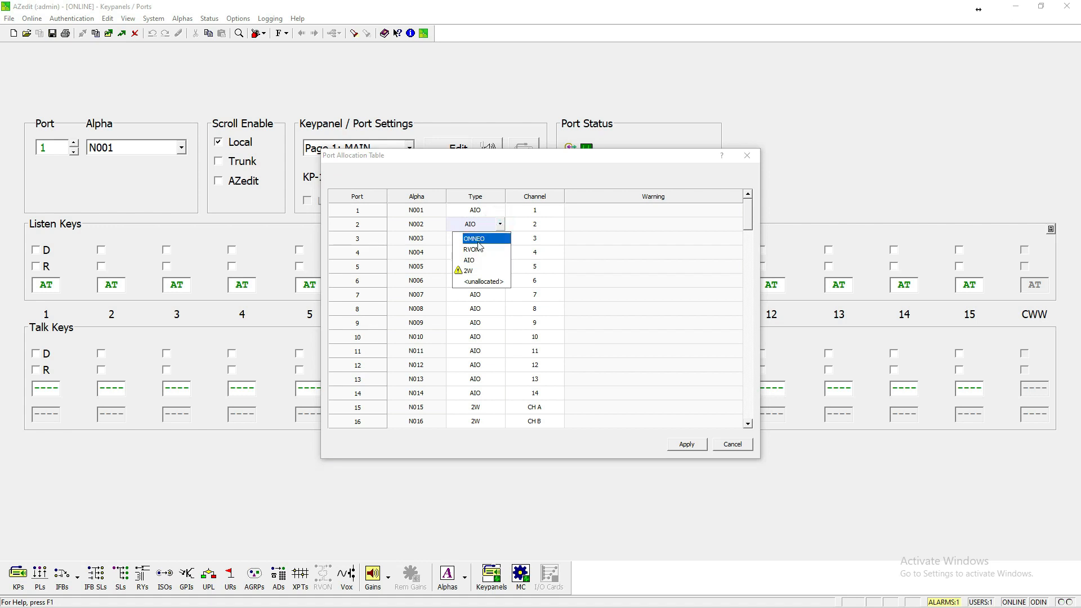
left_click(473, 249)
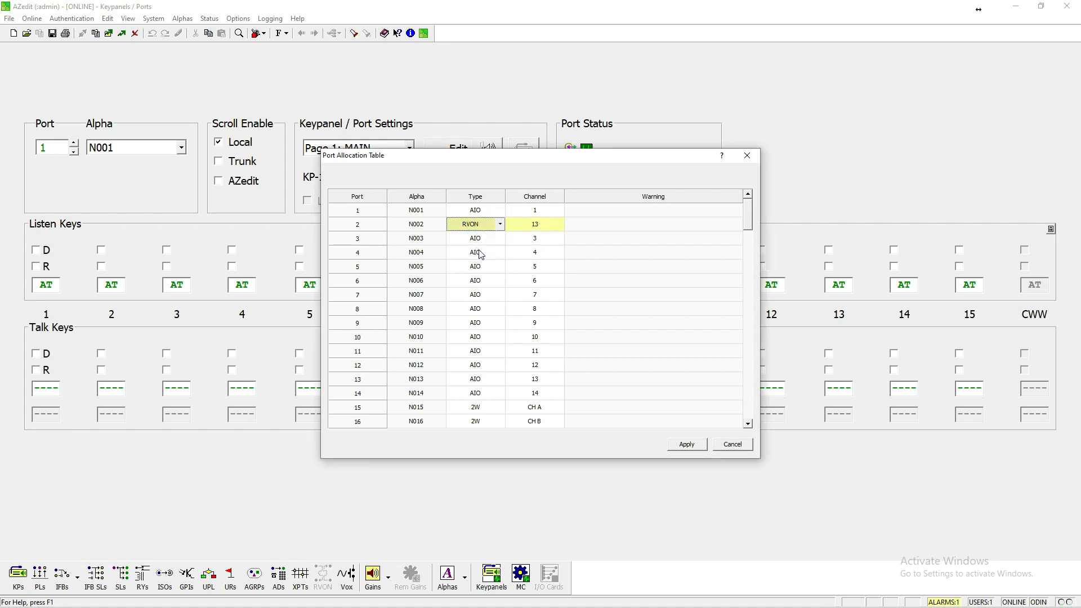
left_click(500, 225)
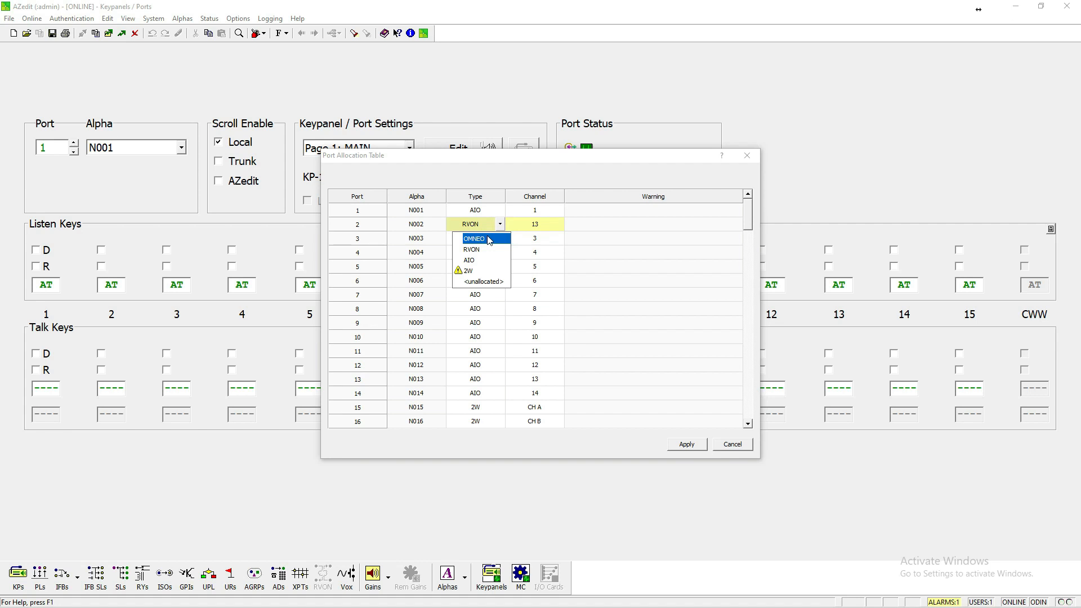
left_click(431, 242)
Set the type of ports 3 and 4 to OMNEO
left_click(474, 241)
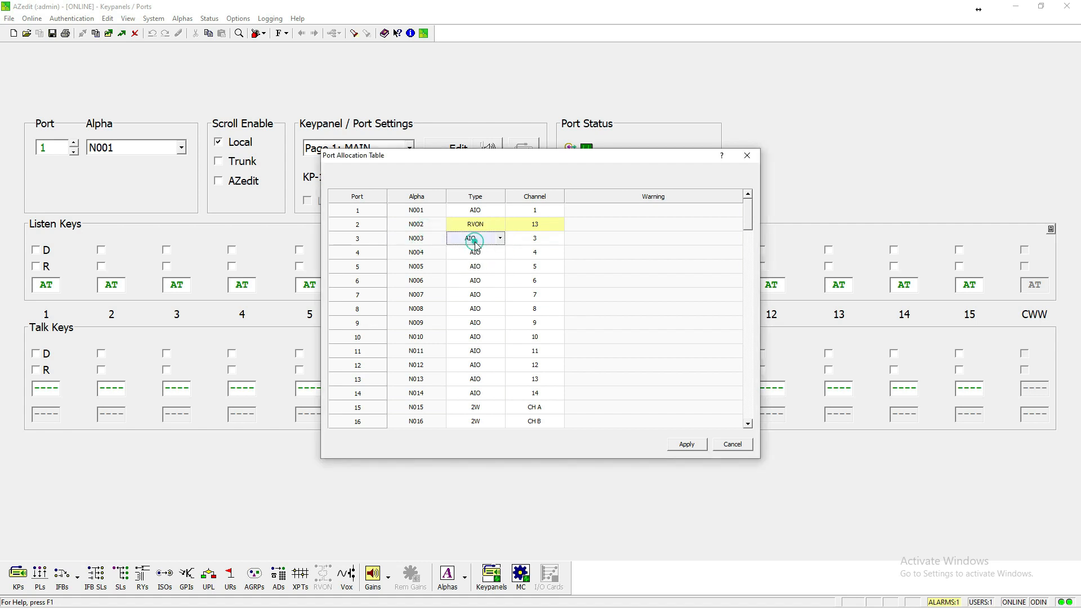
left_click(501, 238)
left_click(486, 253)
left_click(479, 256)
left_click(500, 253)
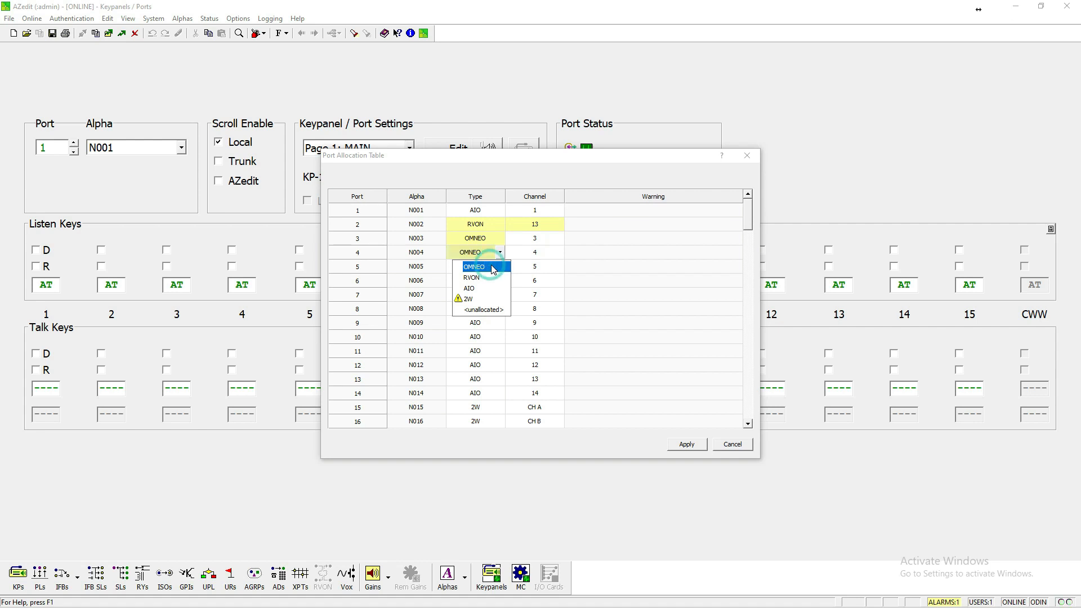
left_click(492, 268)
Set the type of ports 5 and 6 to OMNEO
left_click(487, 267)
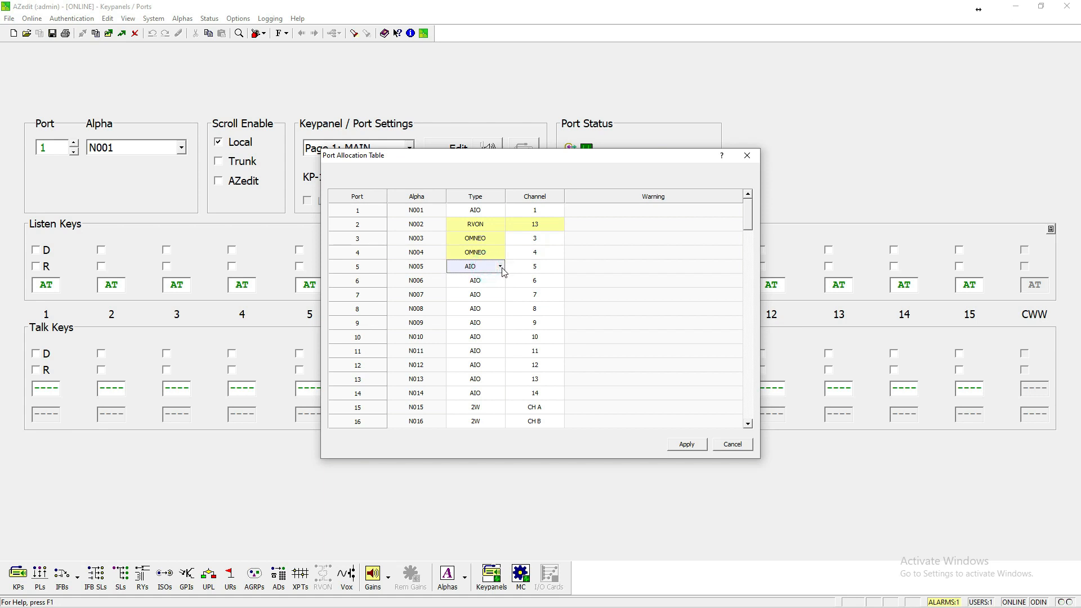
left_click(501, 267)
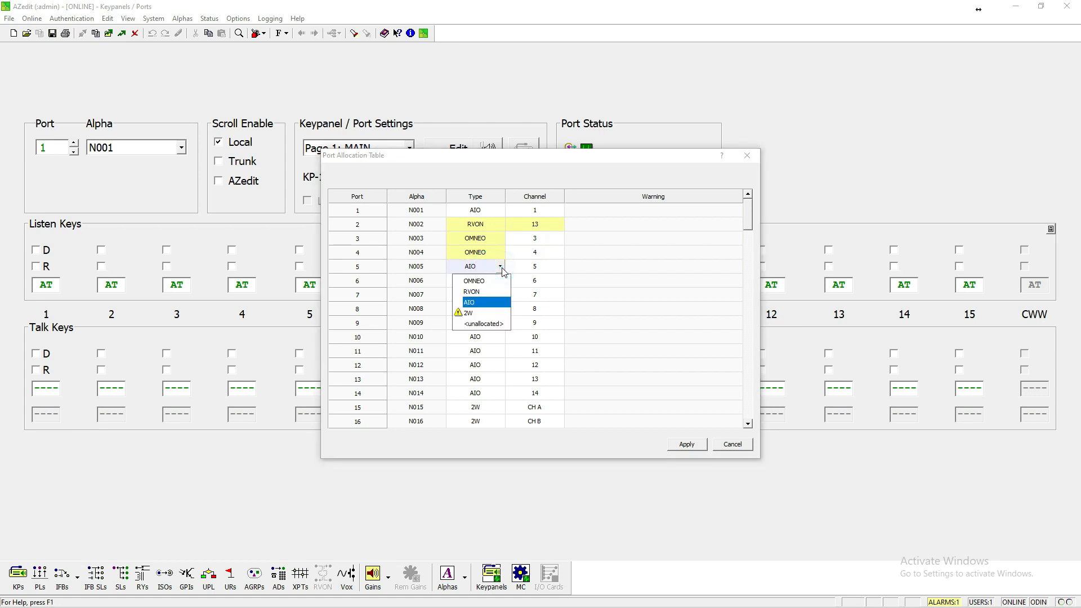
left_click(478, 287)
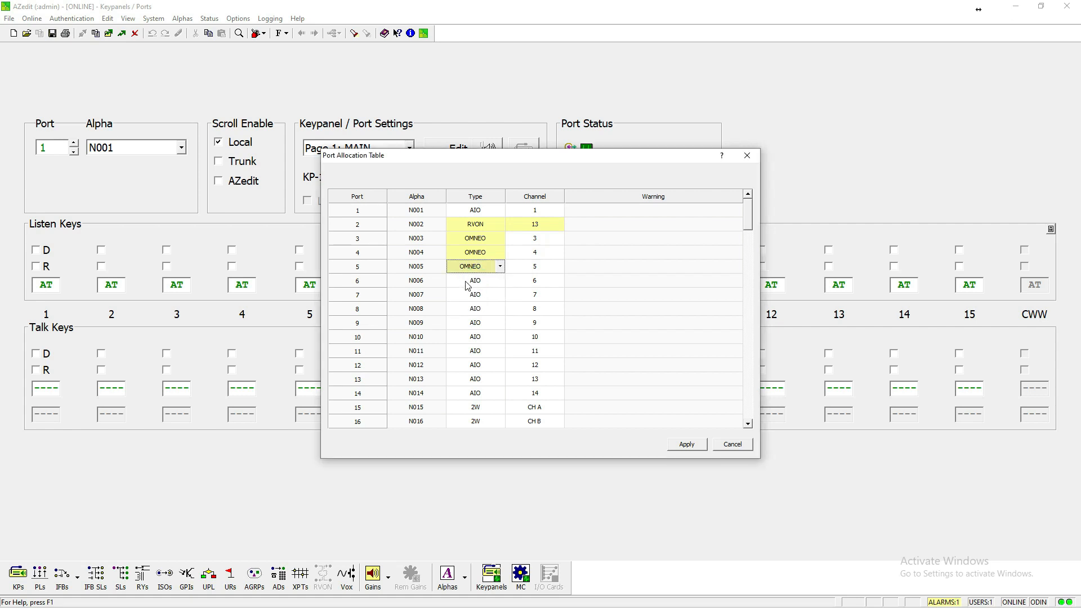
left_click(466, 284)
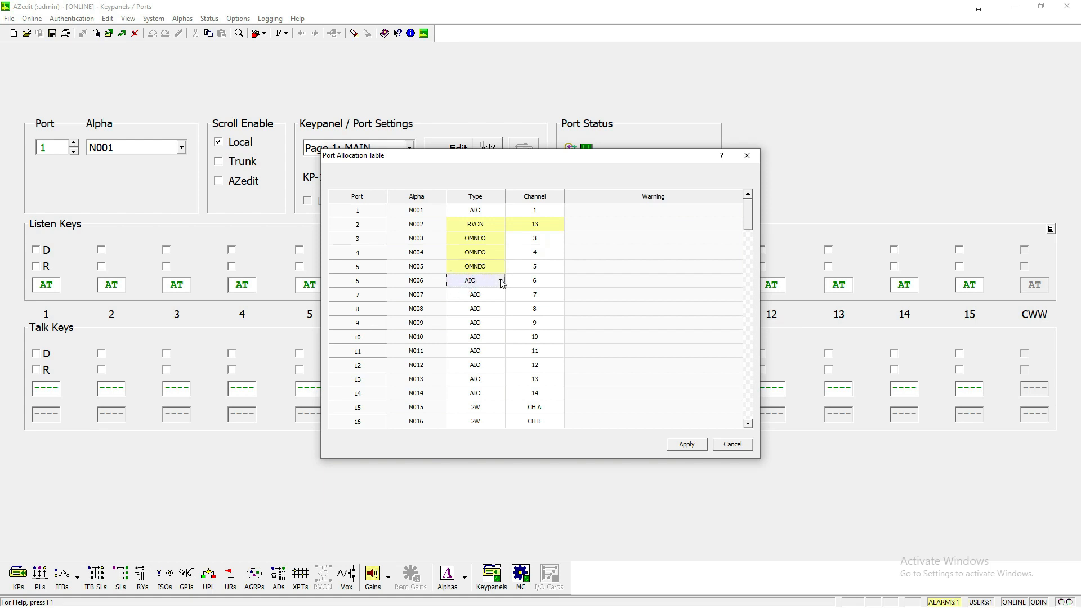
left_click(501, 281)
left_click(481, 297)
left_click(488, 269)
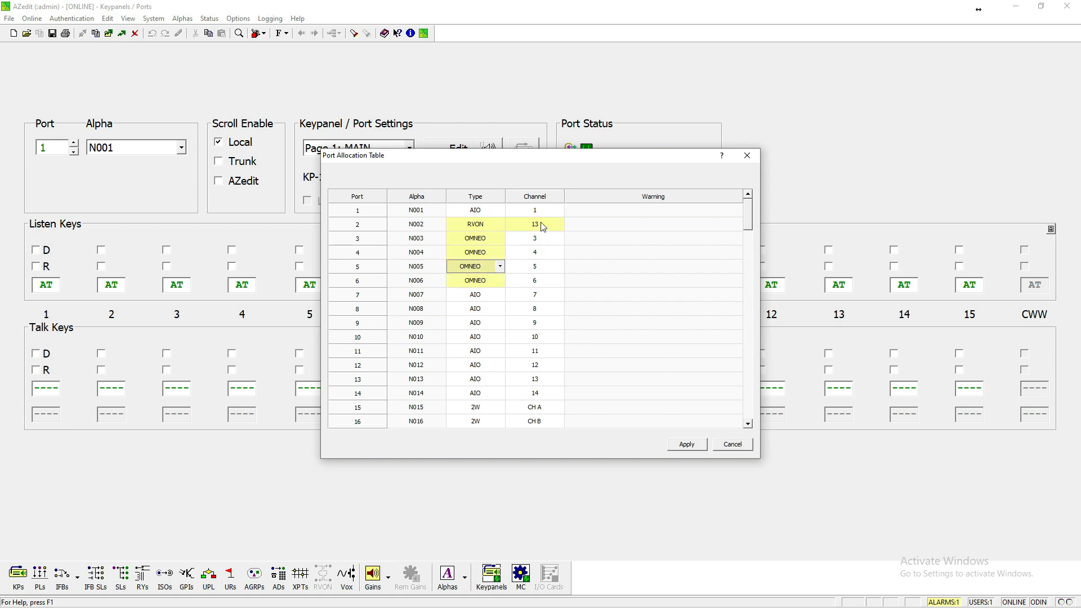
Assign channel 1 to the RVON allocation on port 2
left_click(542, 228)
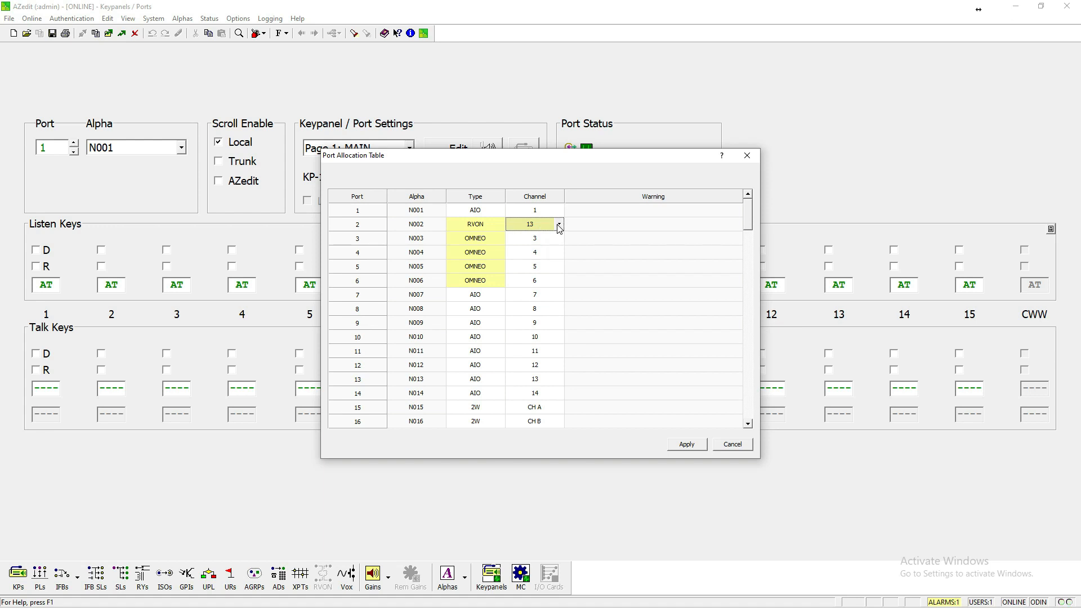
left_click(559, 225)
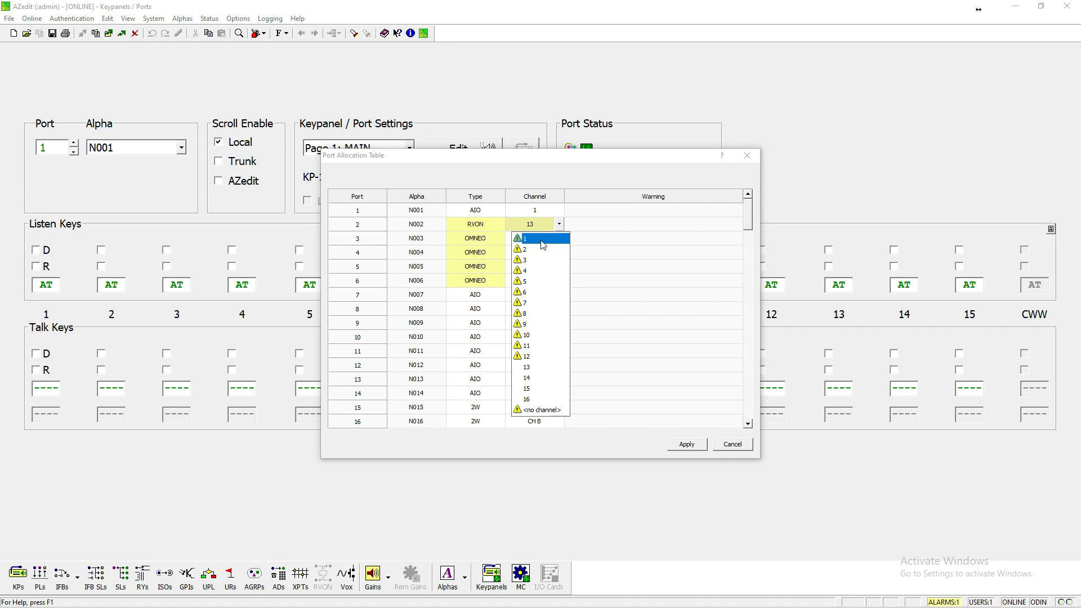
left_click(539, 241)
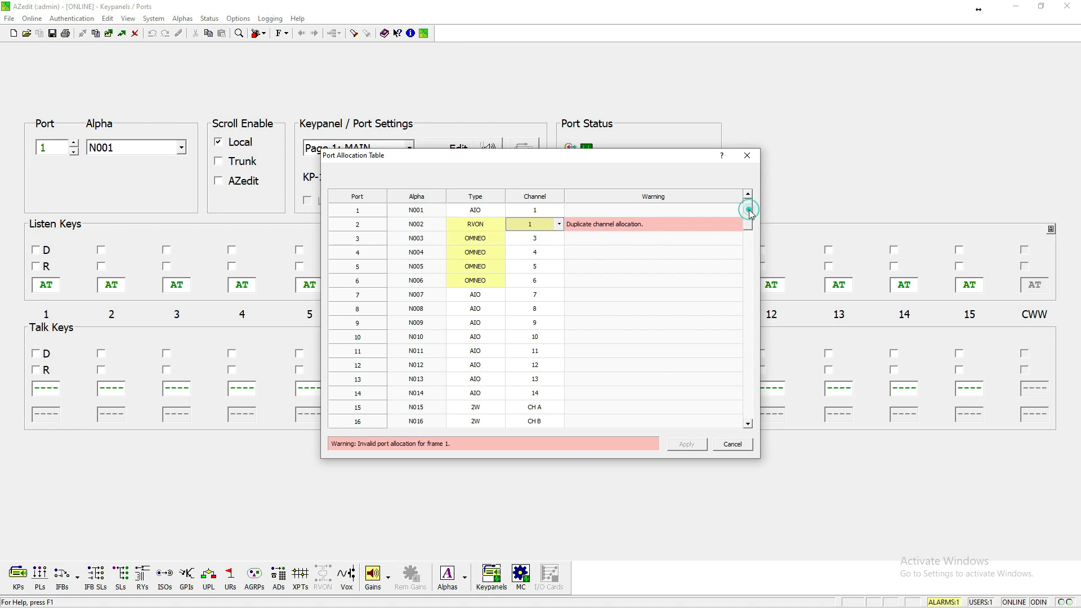
Resolve the duplicate RVON channel by assigning channel 13 to port 101
left_click_drag(749, 213, 732, 396)
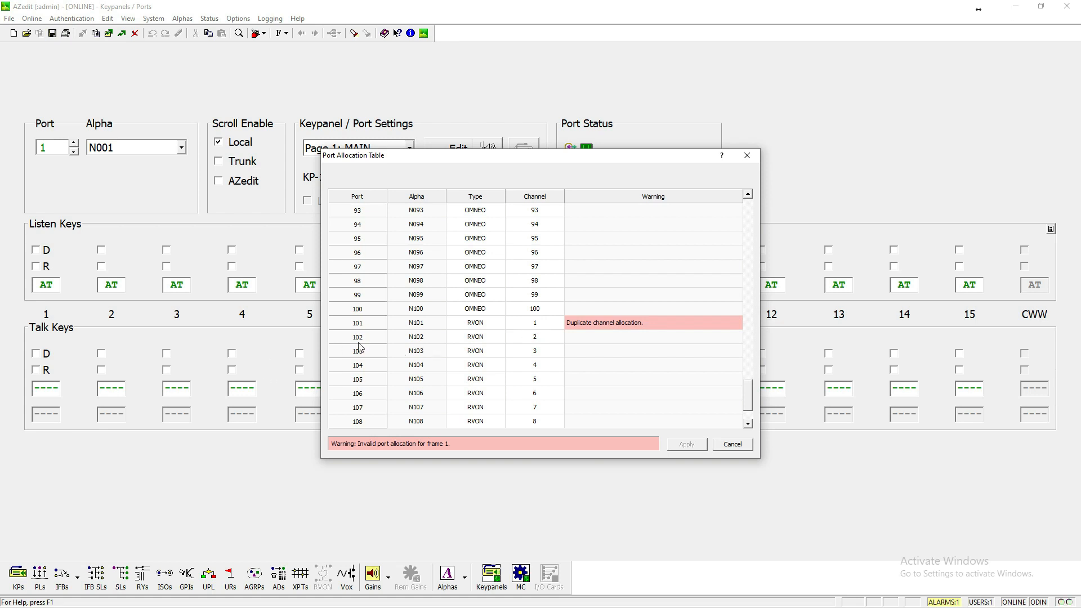
left_click(548, 323)
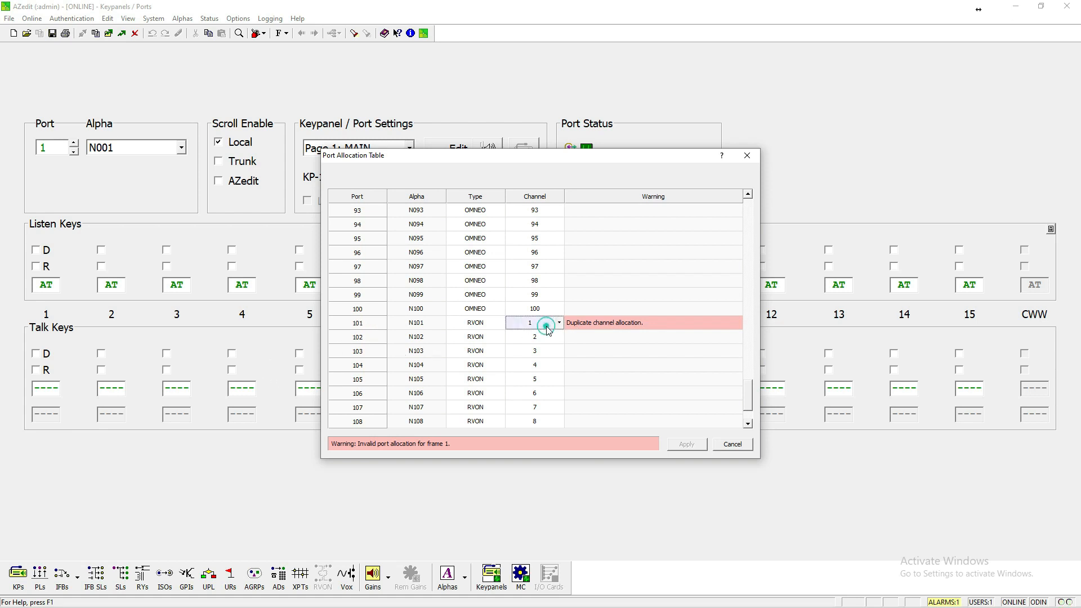
left_click(563, 325)
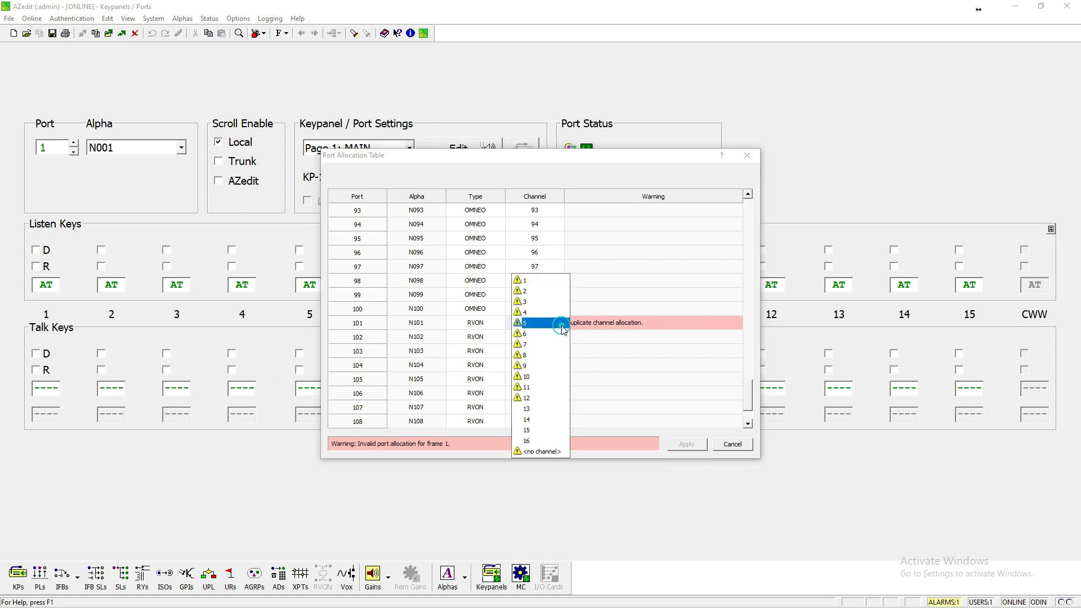
left_click(544, 410)
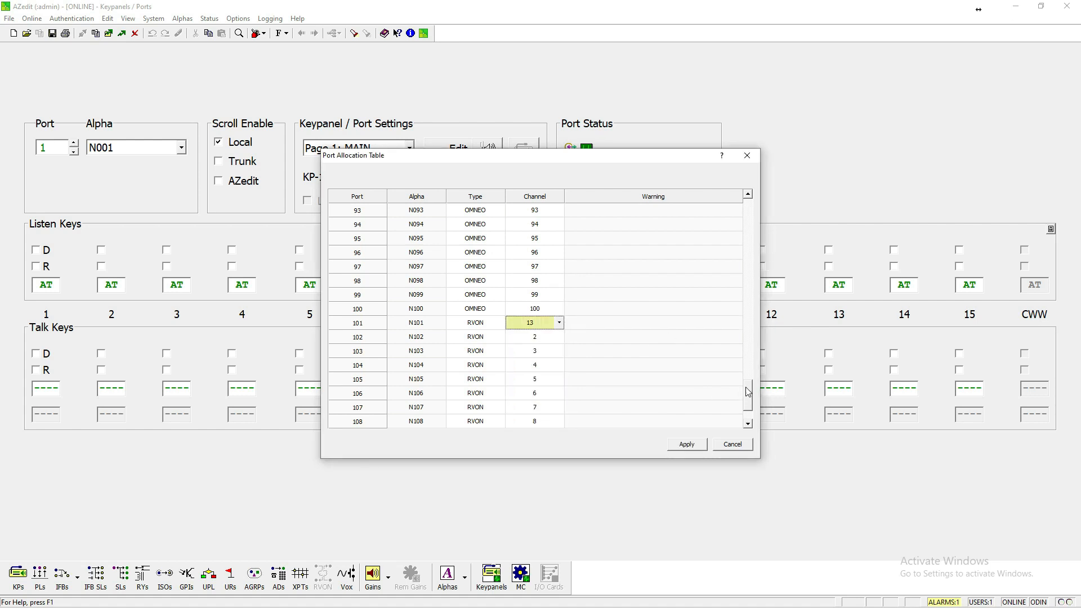
left_click_drag(748, 395, 748, 202)
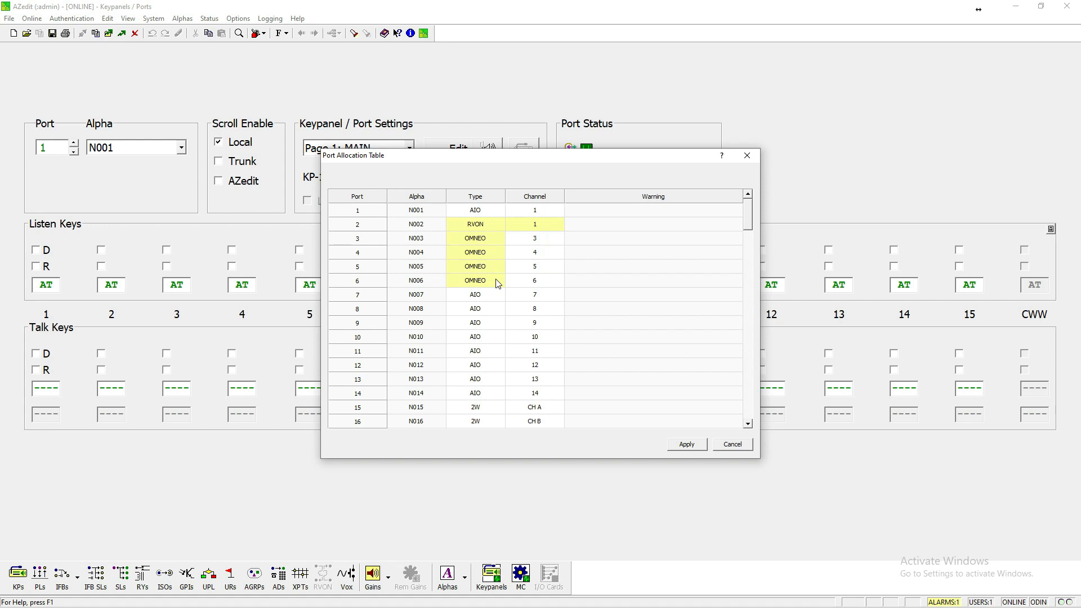
Apply the port allocation changes, send the table to the intercom, and close the Port Allocation Table
left_click(688, 445)
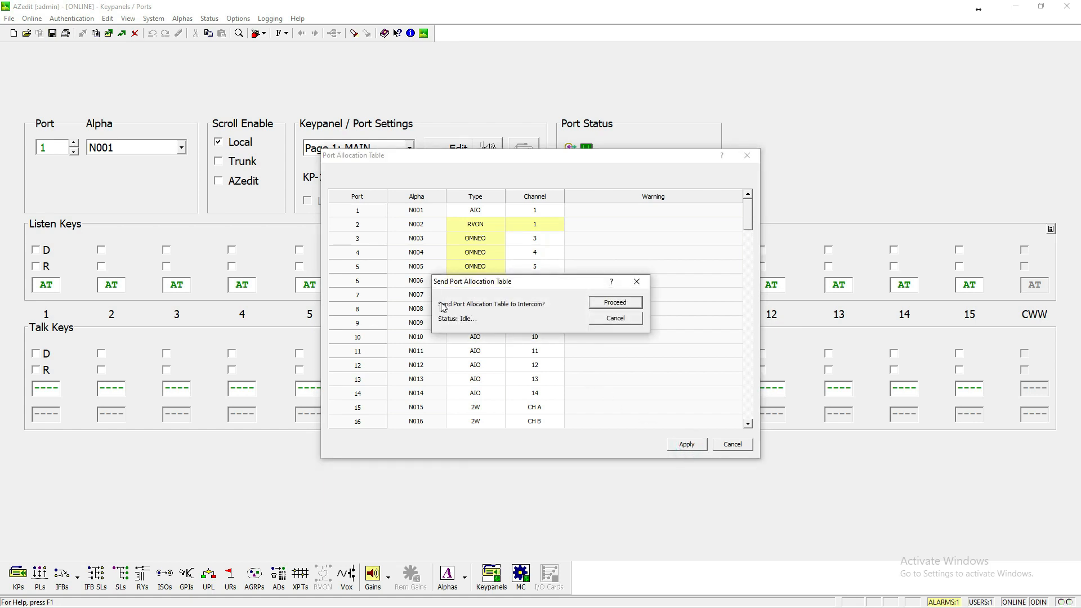
left_click(601, 304)
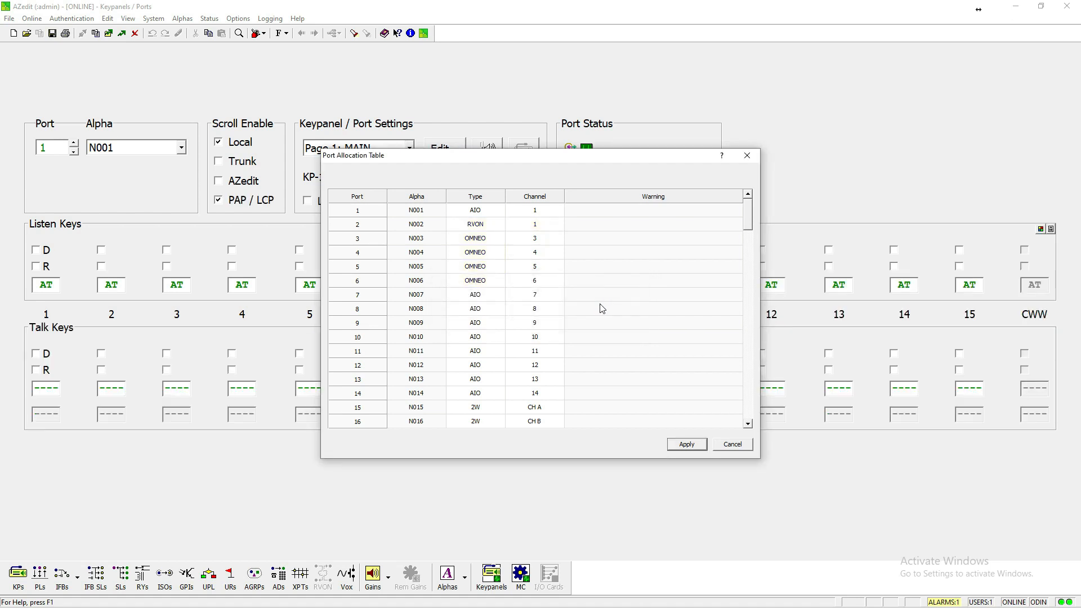
left_click(732, 444)
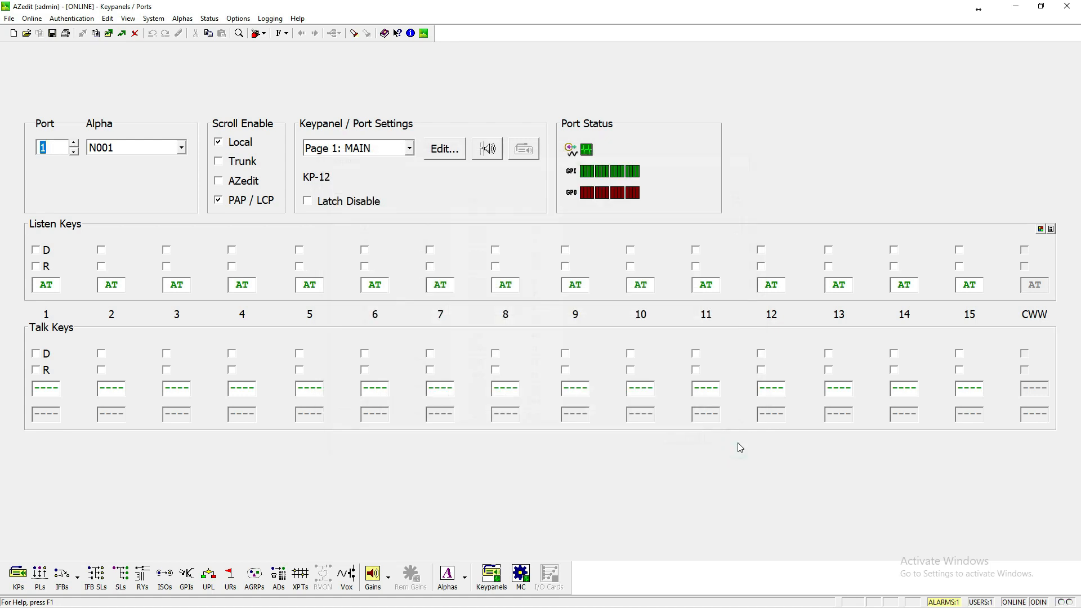
Check the keypanel port status list for connected panels
left_click(492, 575)
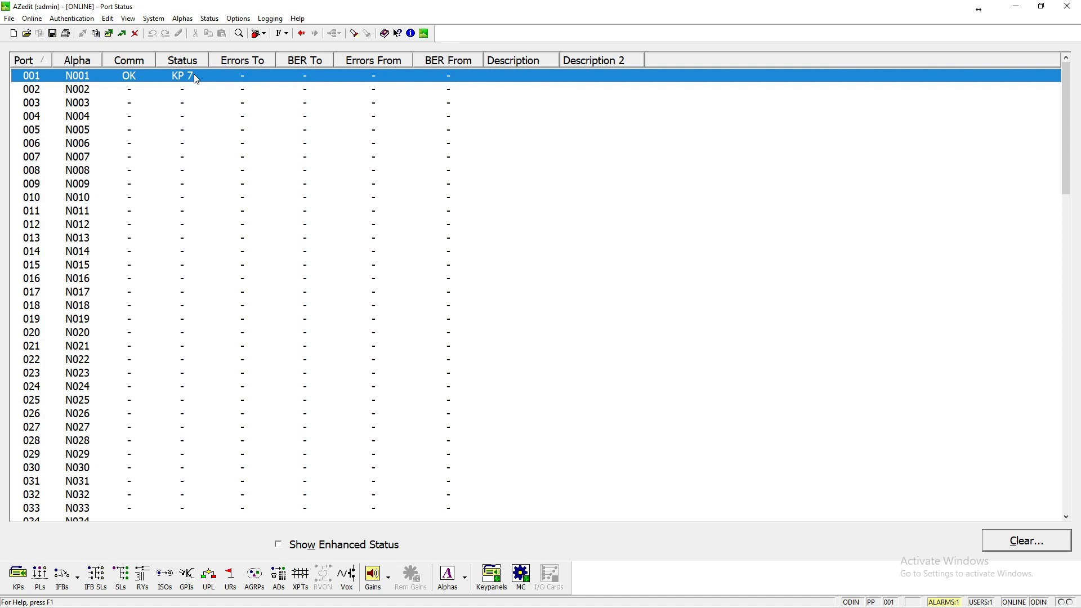
scroll(167, 164, "down", 5)
scroll(167, 164, "up", 5)
Name the port alphas of ports 1, 2 and 3 as PROD, DIR and TD
left_click(450, 584)
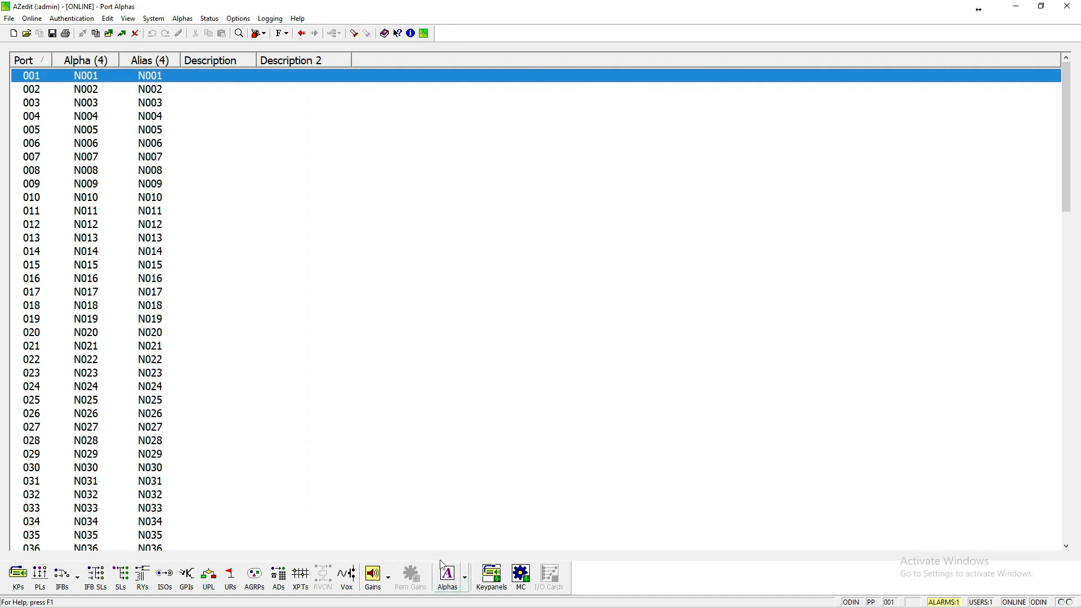
double_click(193, 75)
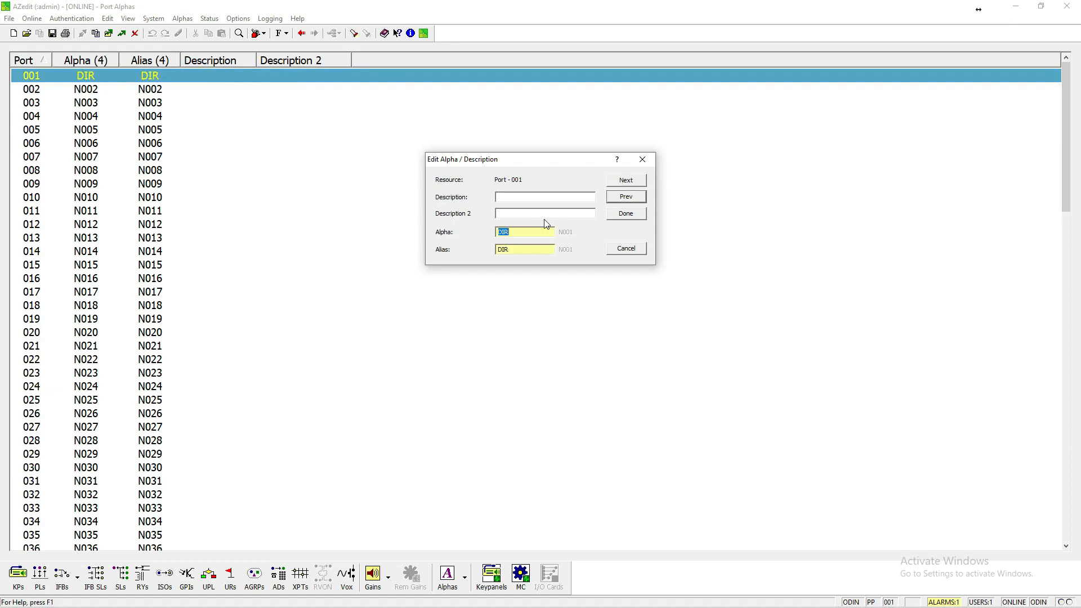
type("PROD")
left_click(626, 180)
type("DIR")
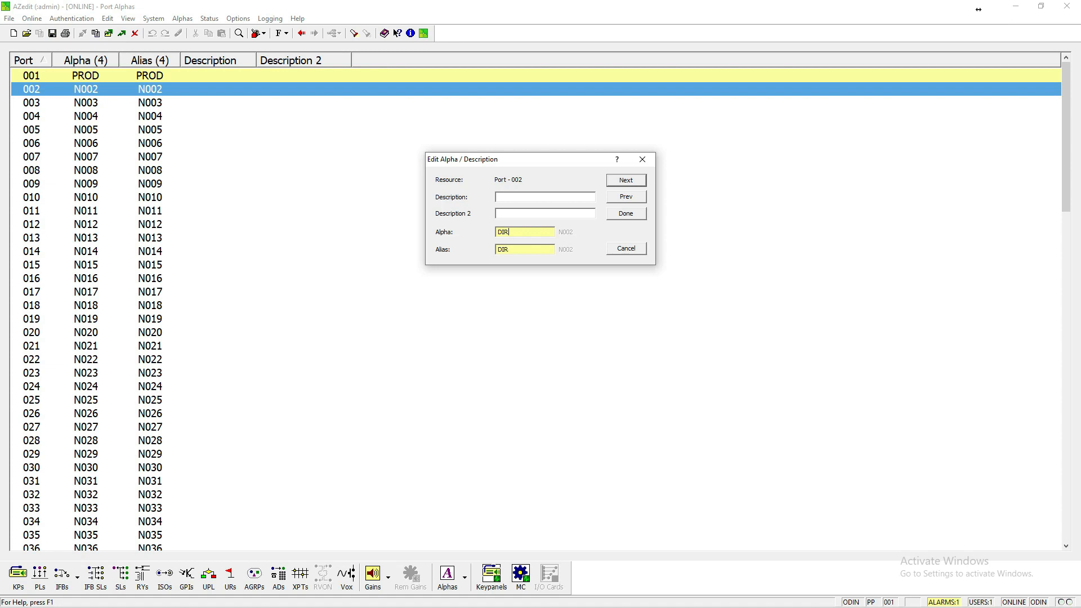
key("Return")
type("TD")
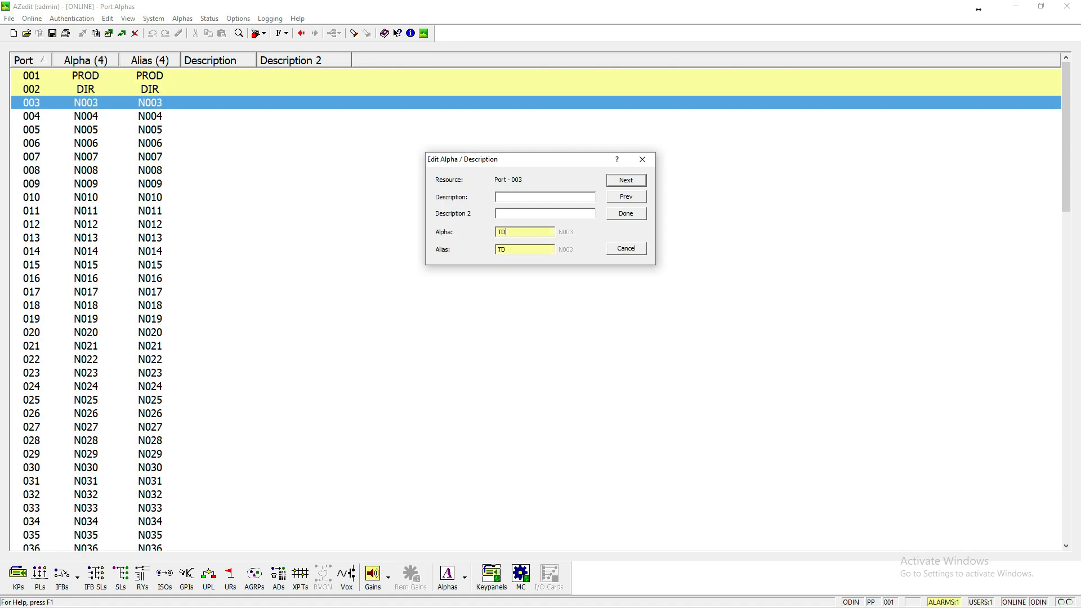
key("Return")
Name the port alphas of ports 4, 5 and 6 as PGM, BP1 and WBP1, and finish editing
type("P")
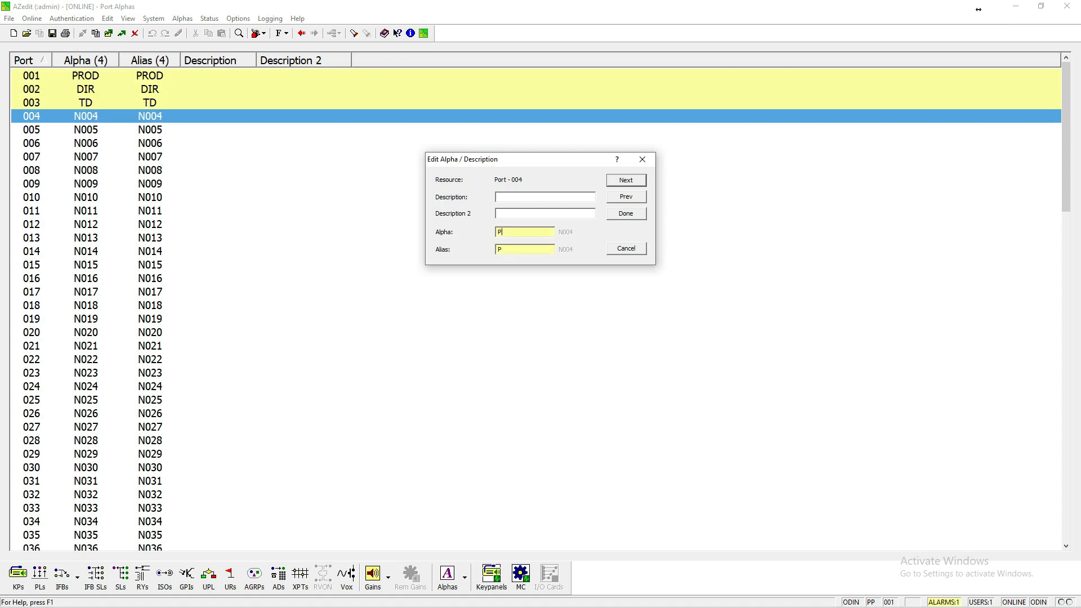
type("GM")
key("Return")
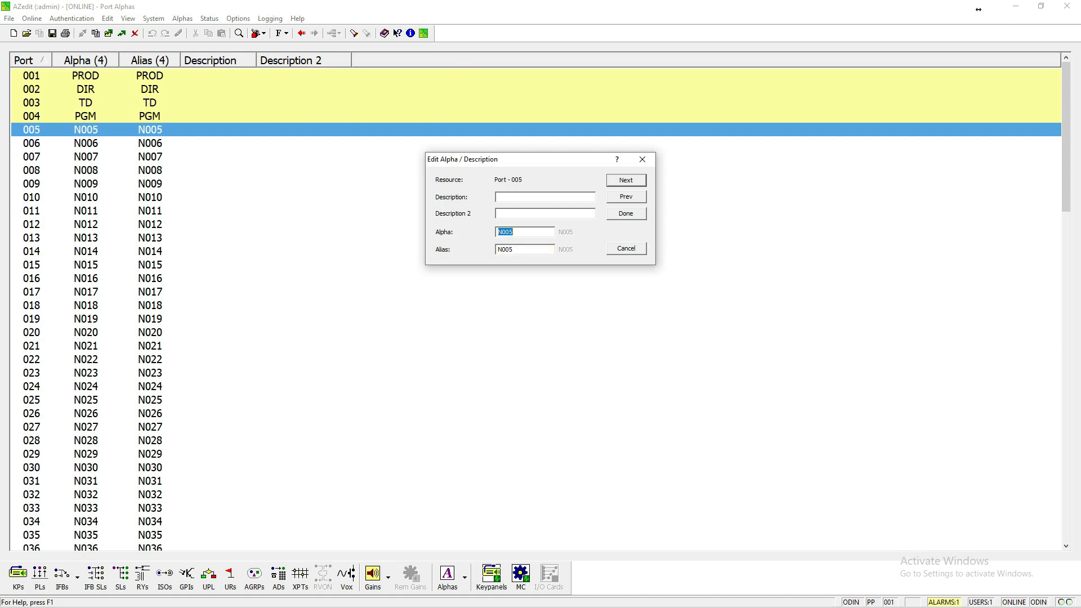
type("BP1")
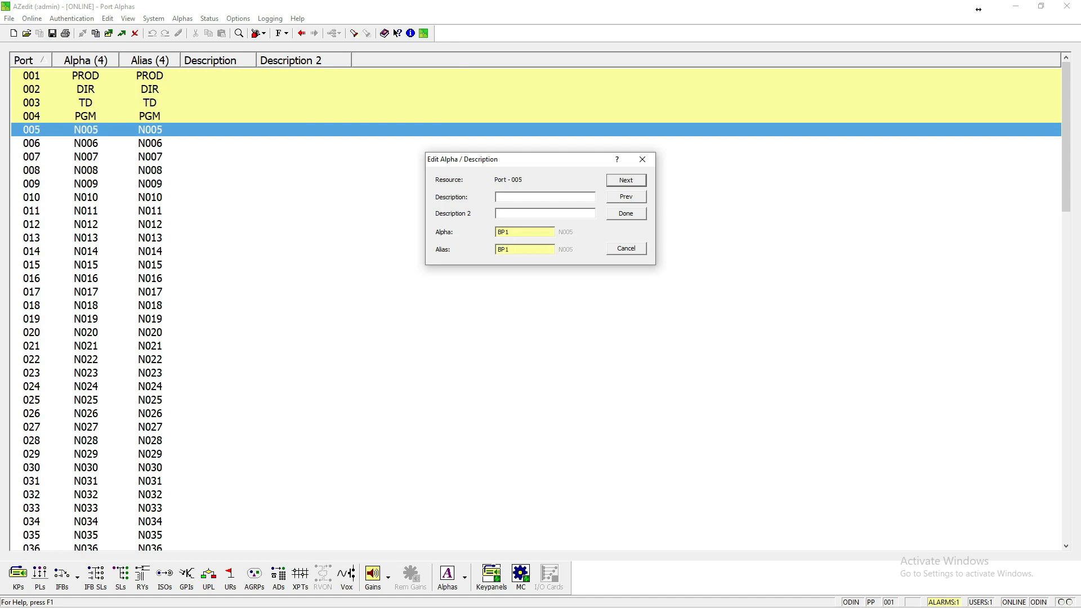
key("Return")
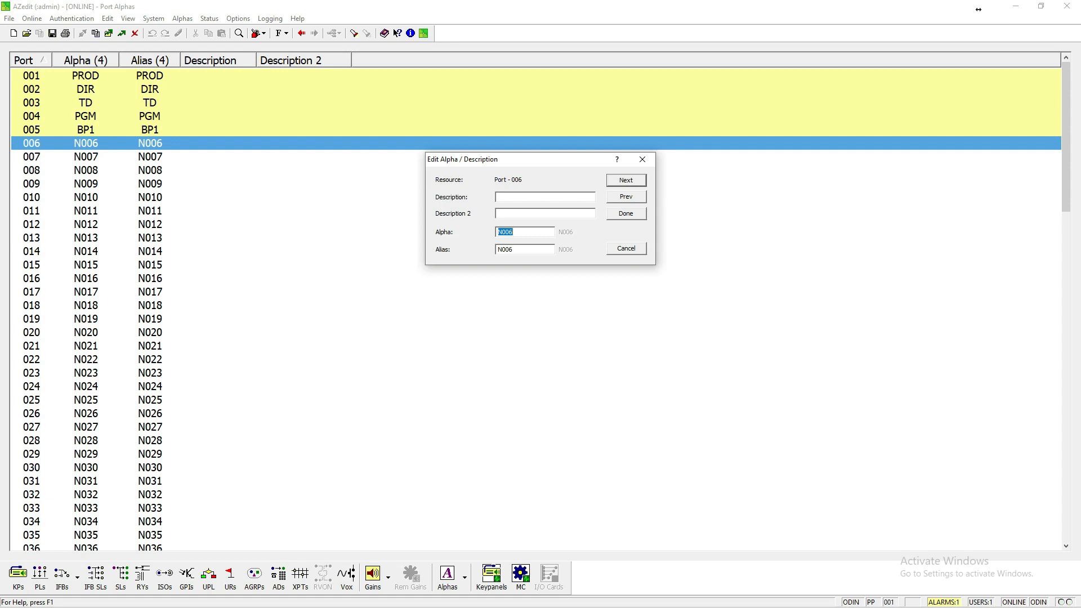
type("WBP")
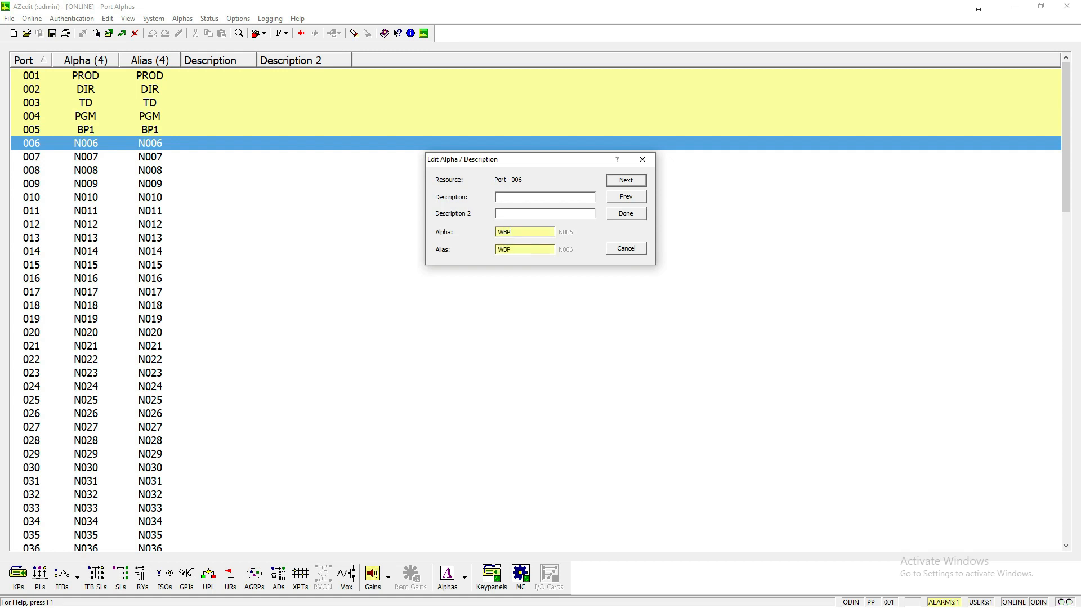
type("1")
key("Return")
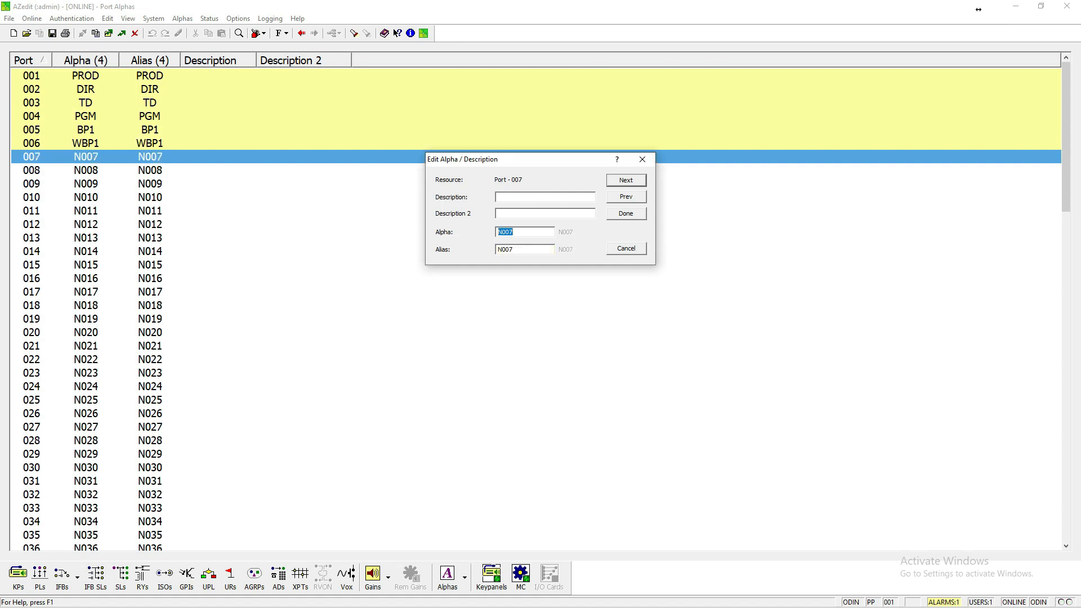
left_click(618, 218)
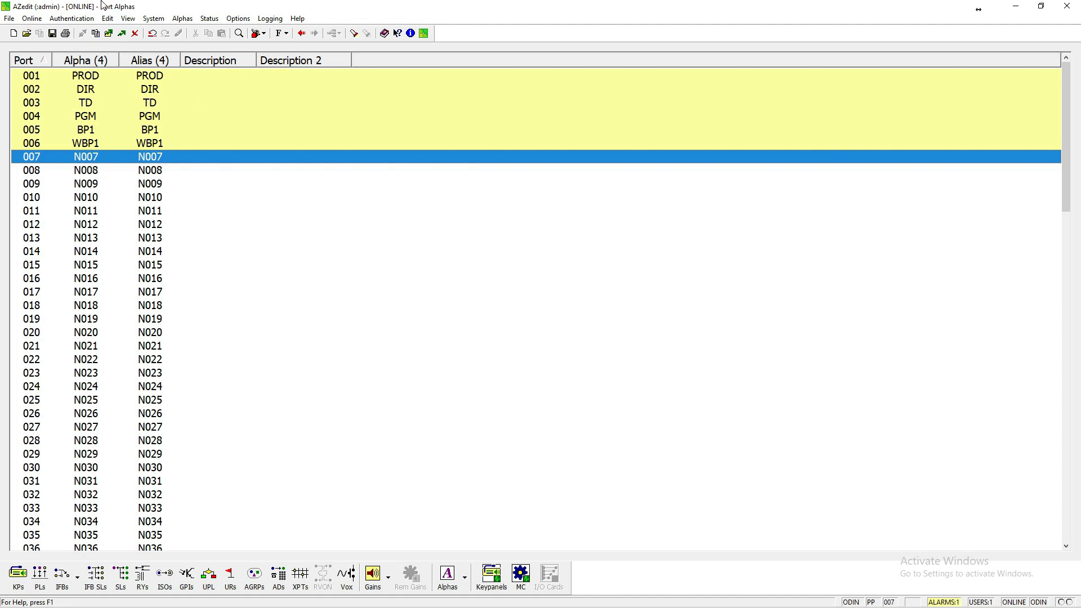
Send the changed port alphas 1-6 to the intercom and open the keypanel port status list
left_click(122, 35)
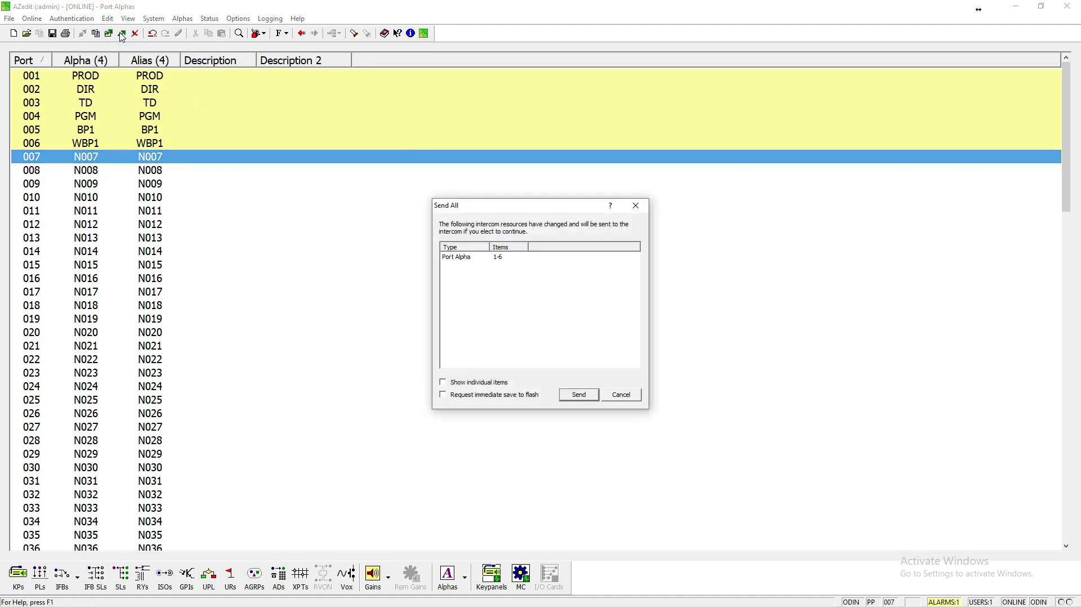
key("Return")
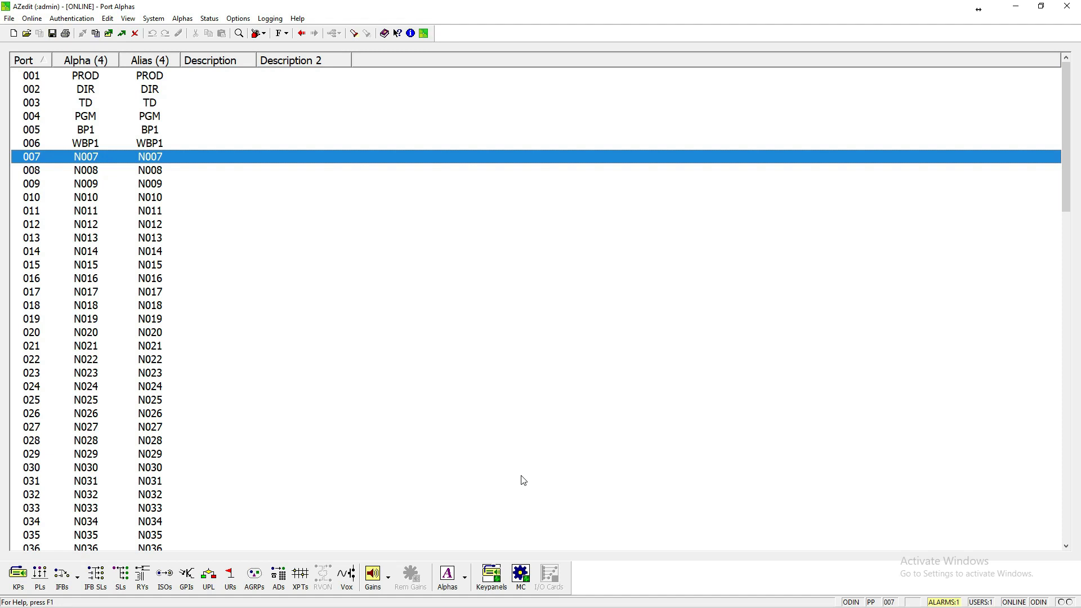
left_click(488, 576)
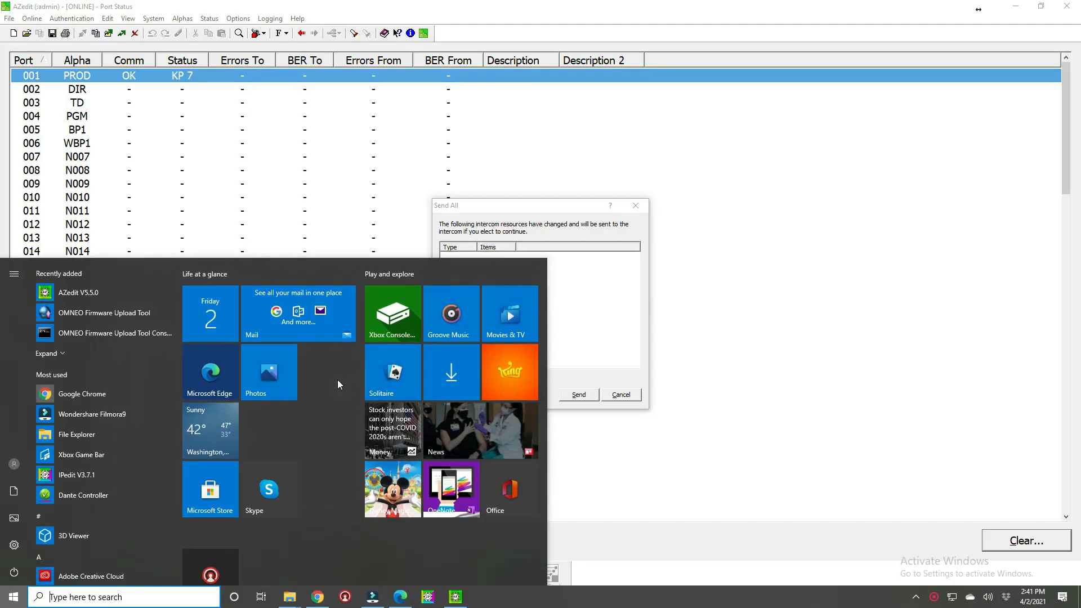
Switch to IPedit V3.7.1 and set its discovery network interface to Realtek PCIe GBE Family Controller
type("ip")
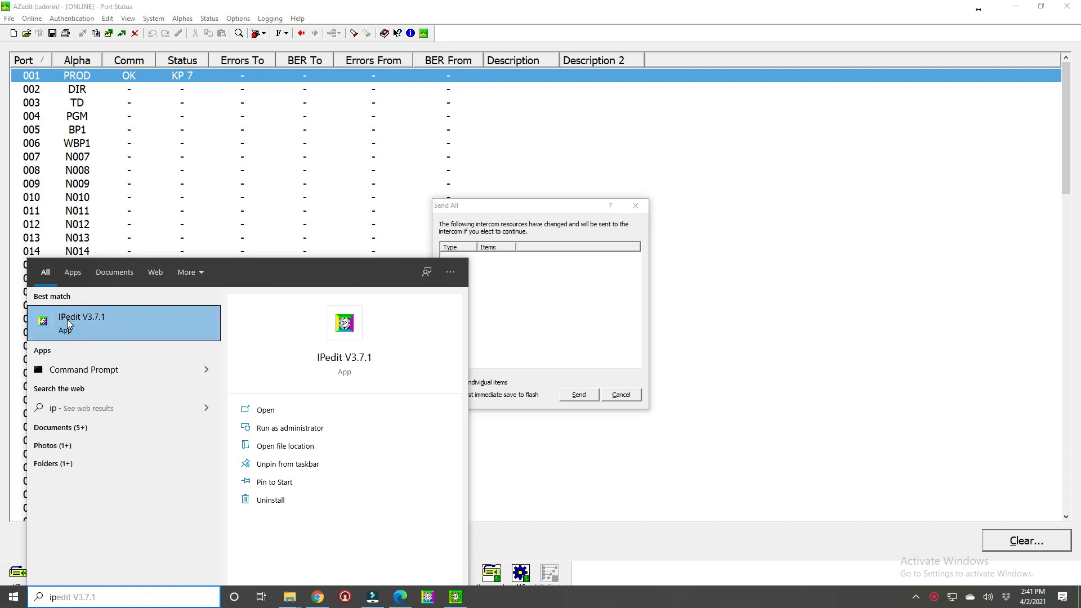
left_click(96, 327)
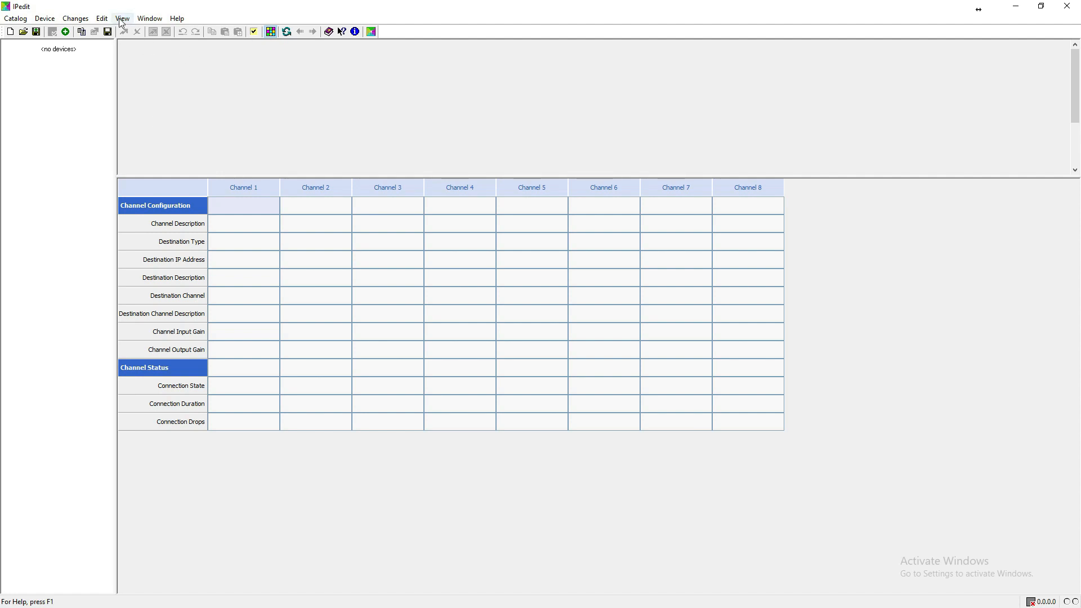
left_click(147, 19)
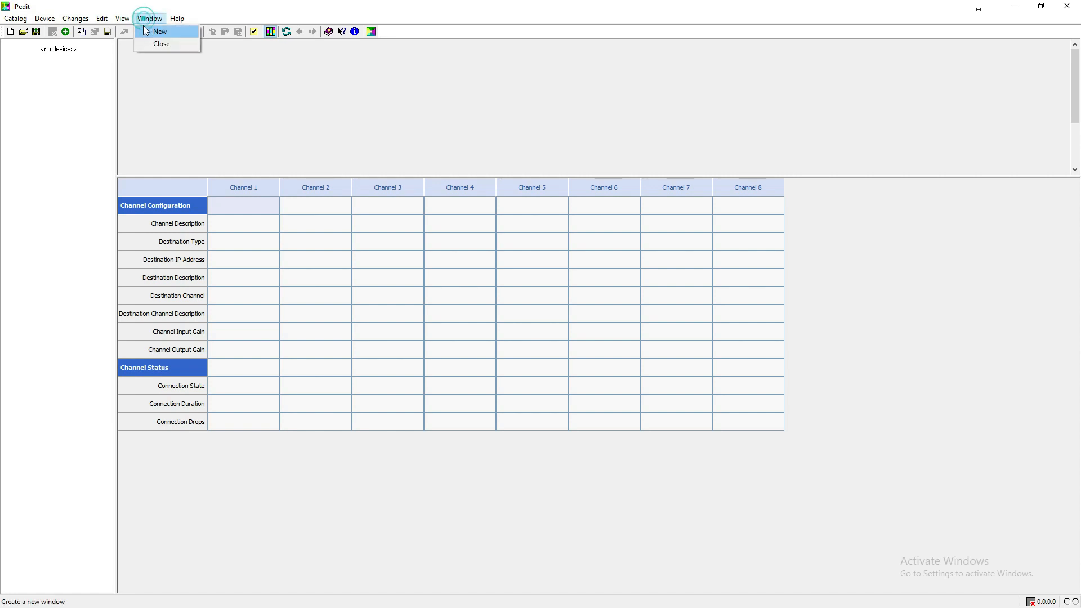
mouse_move(122, 22)
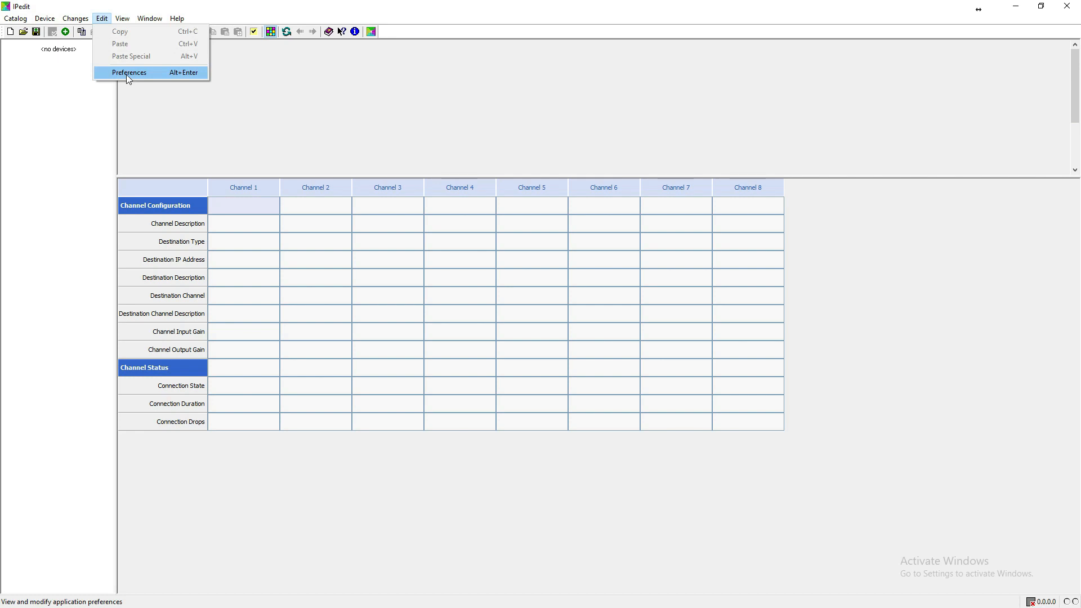
left_click(126, 73)
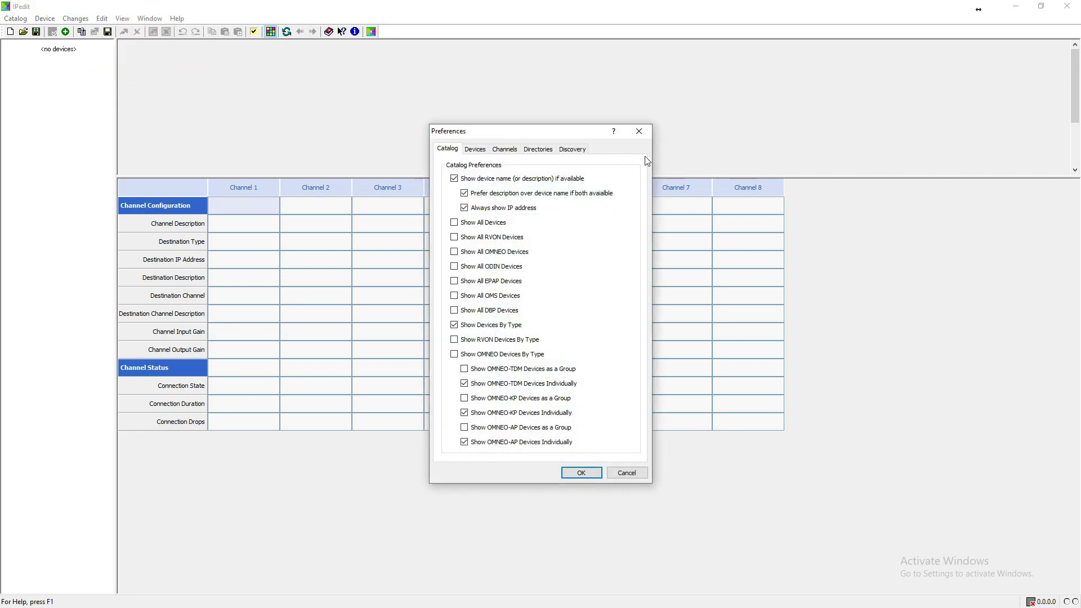
left_click(572, 149)
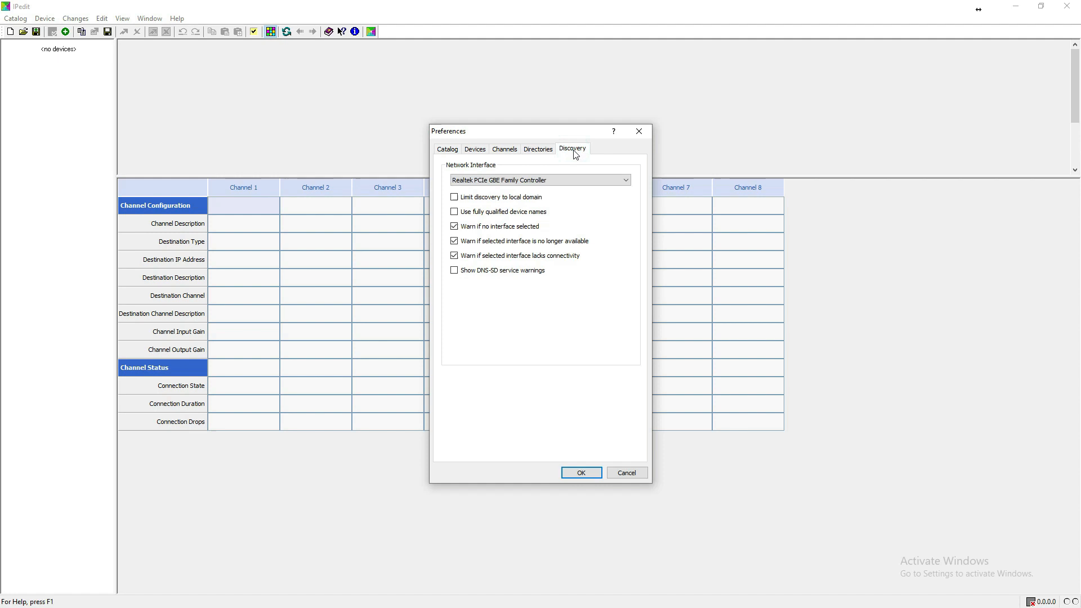
left_click(499, 181)
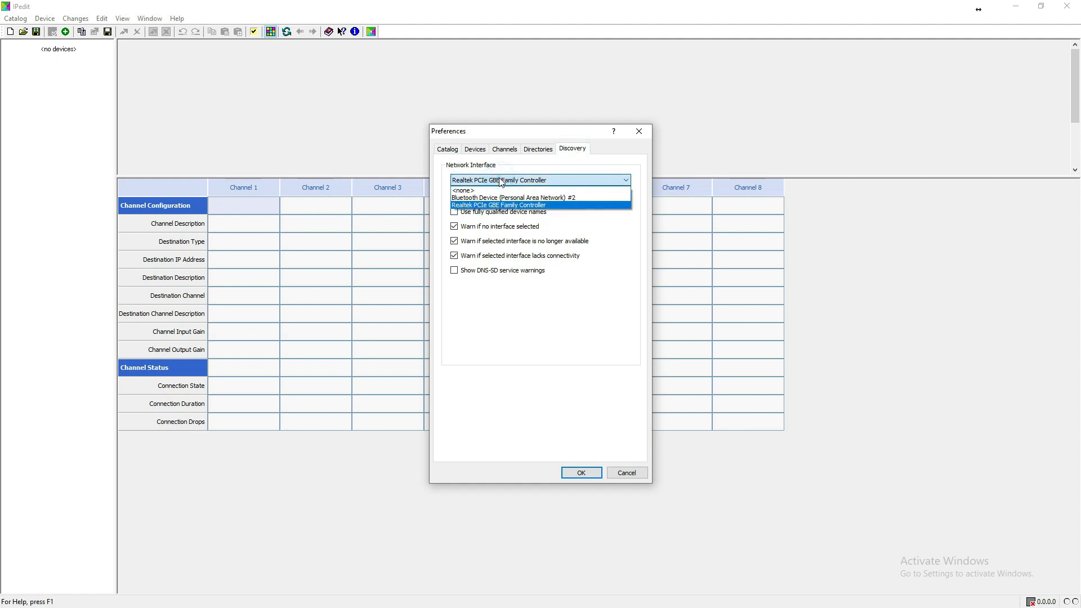
left_click(471, 207)
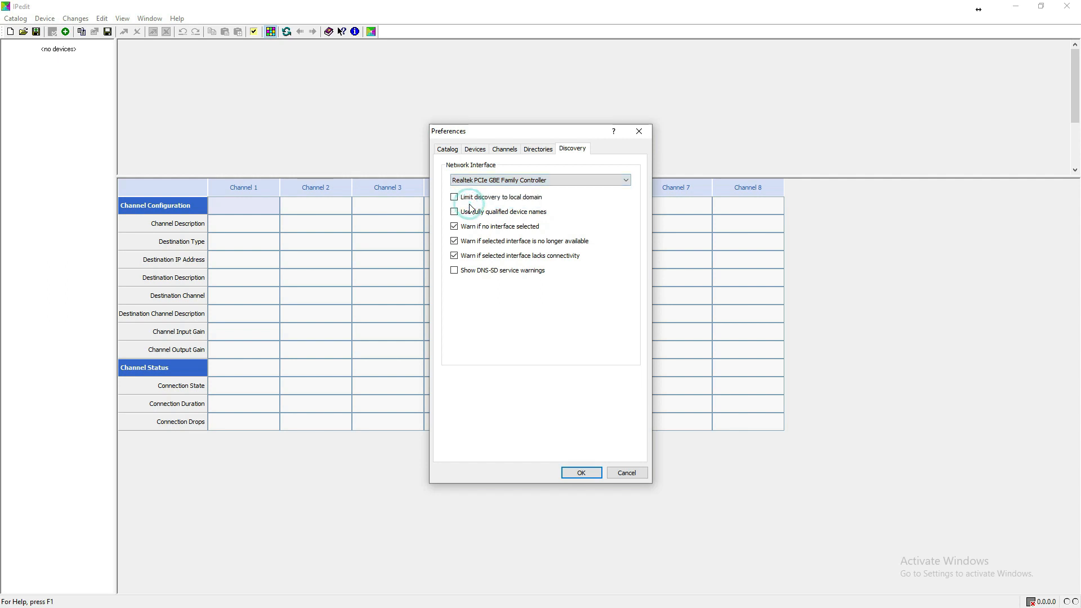
left_click(581, 474)
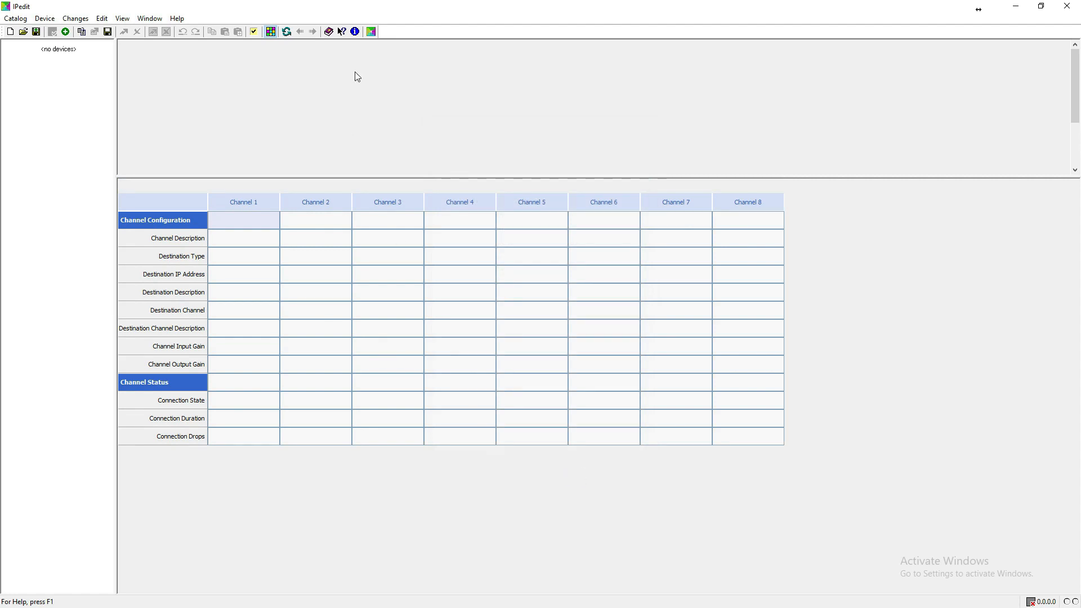
Add all discovered devices to the catalog: both ODIN Frames, RoameoAP1, KP-3016-2 and KP-4016-1
left_click(65, 32)
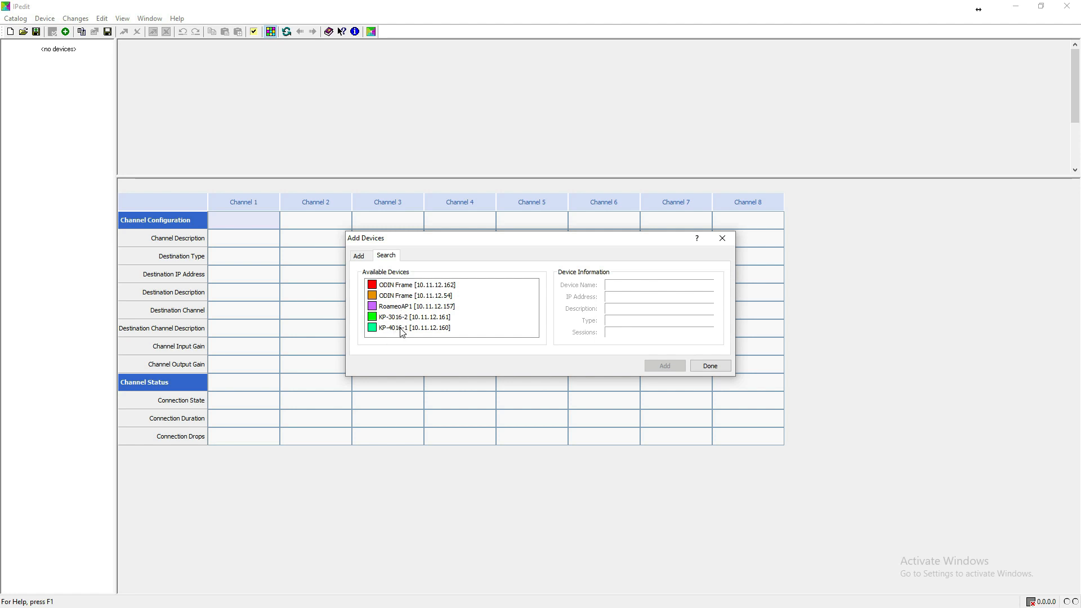
left_click(400, 289)
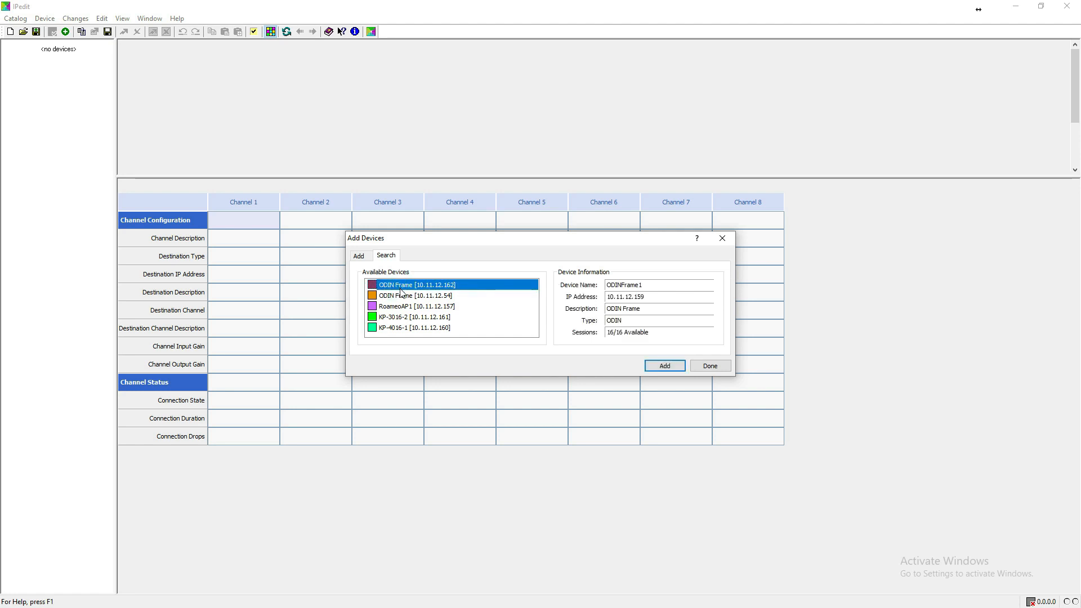
left_click(398, 330, "shift")
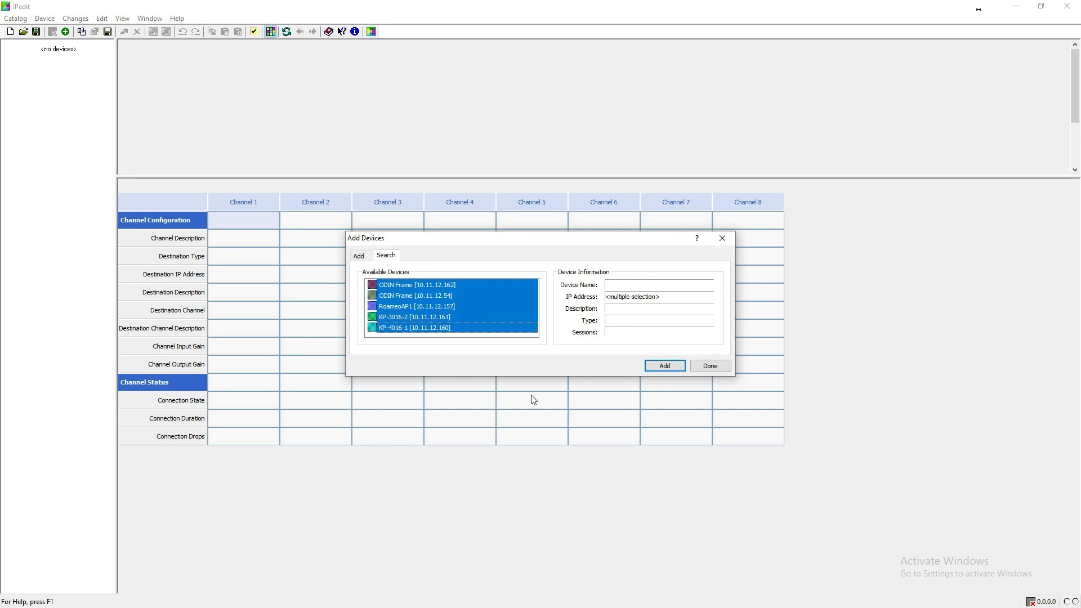
left_click(665, 366)
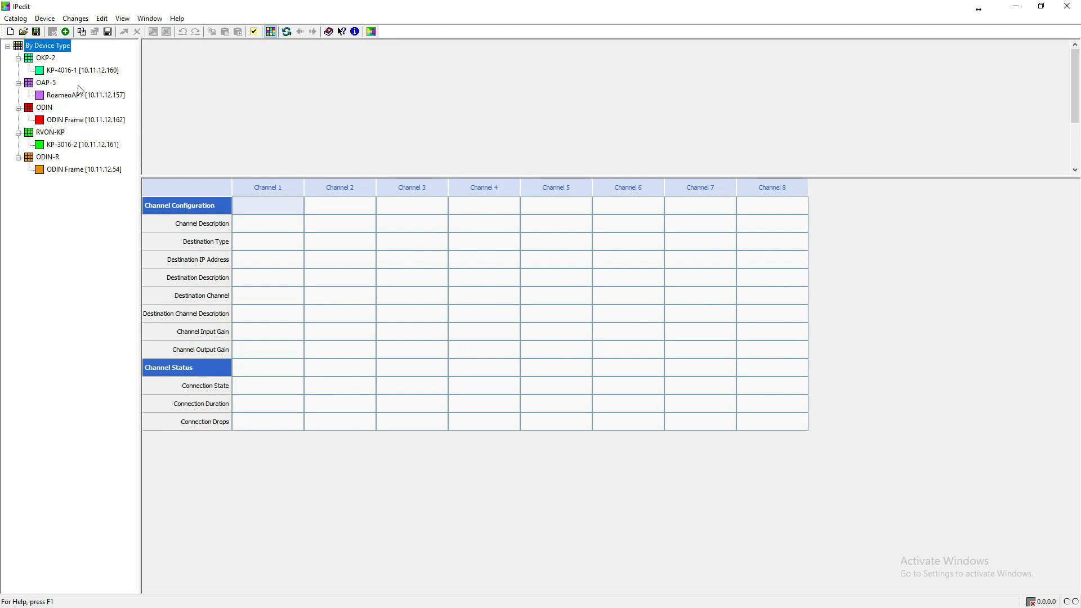
Connect to the ODIN Frame at 10.11.12.54 under ODIN-R, authenticating with the user name admin
left_click(55, 168)
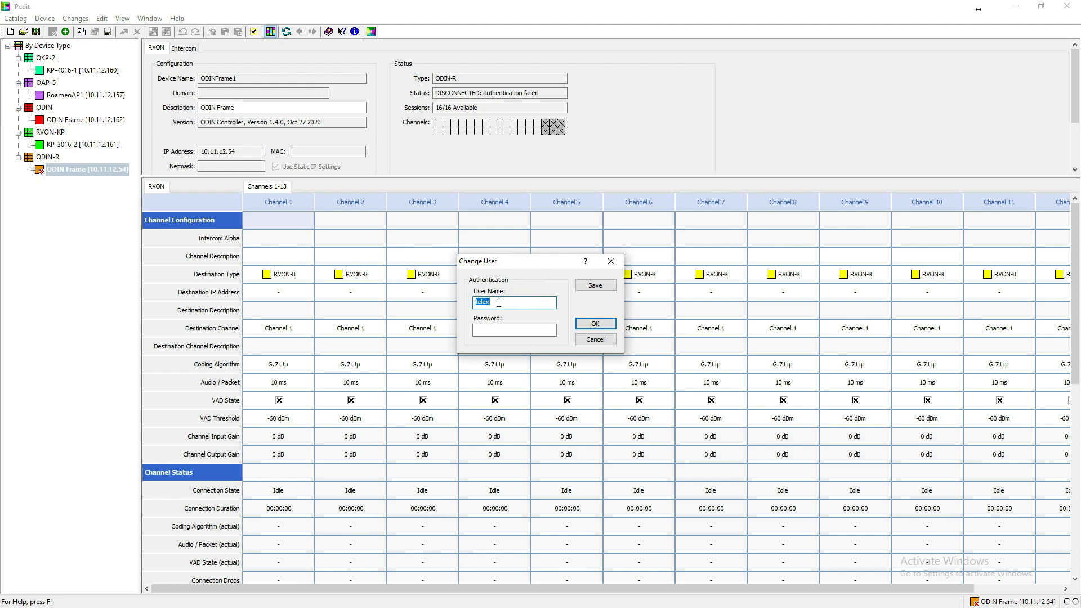
type("admin")
key("Tab")
key("Return")
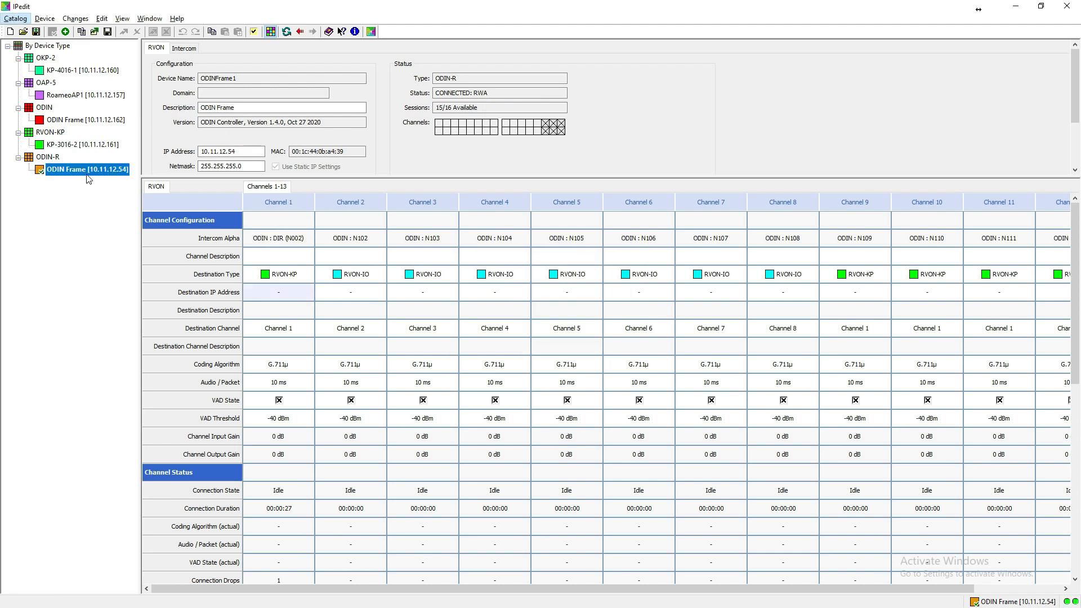
left_click(53, 160)
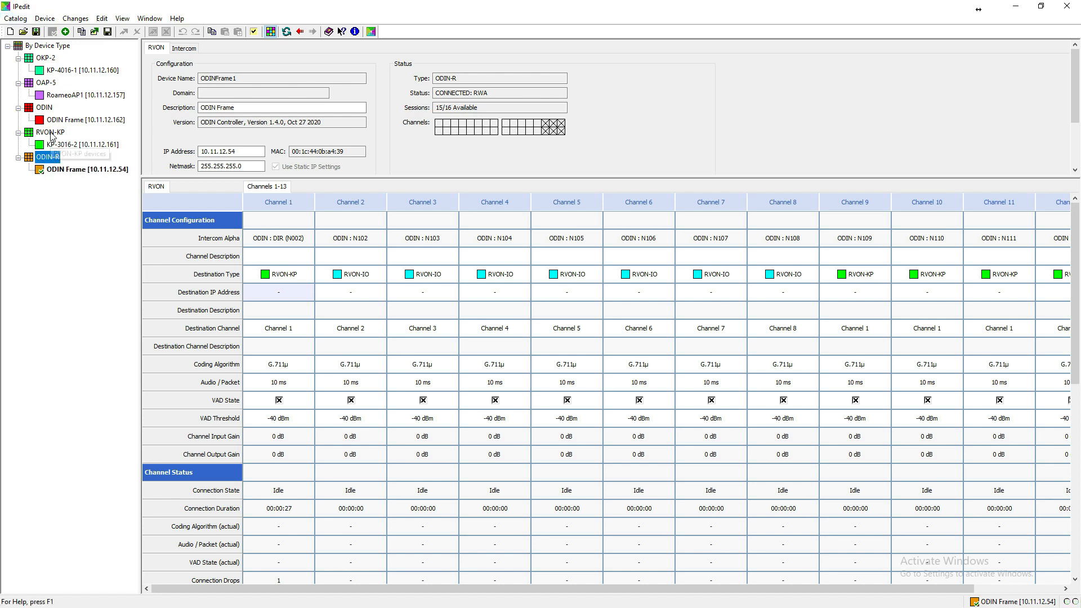
left_click(54, 134)
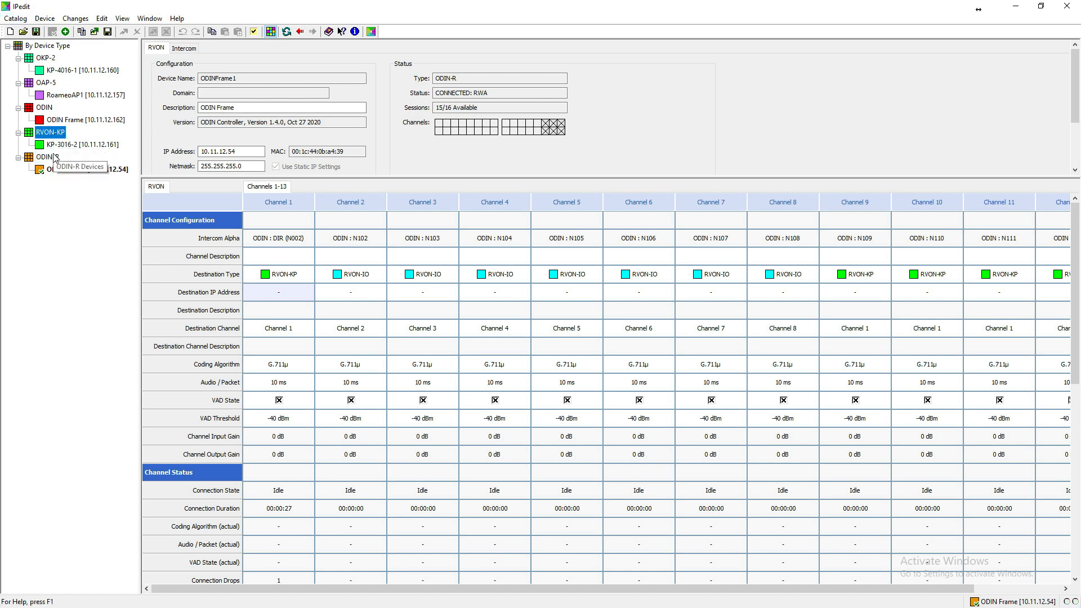
left_click(53, 158)
left_click(54, 133)
left_click(54, 158)
left_click(54, 134)
left_click(53, 159)
left_click(54, 133)
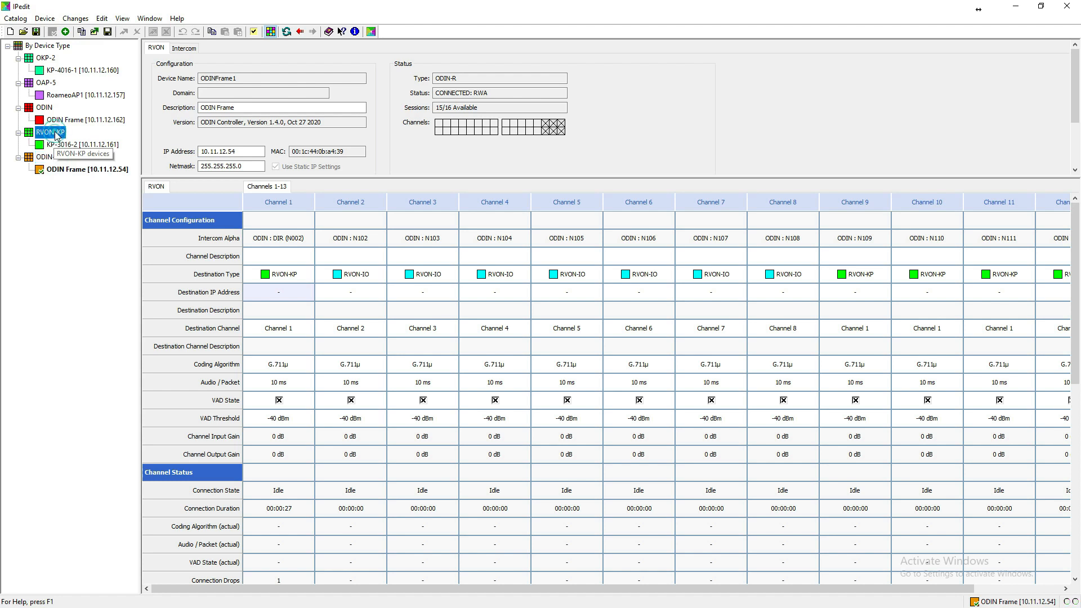
left_click(53, 159)
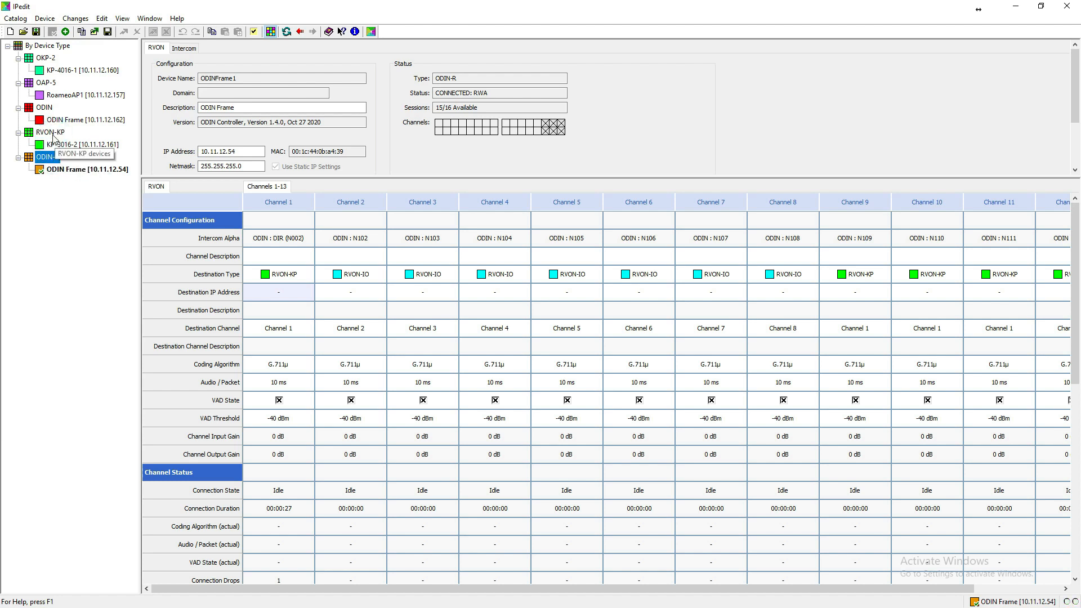
left_click(54, 134)
left_click(52, 159)
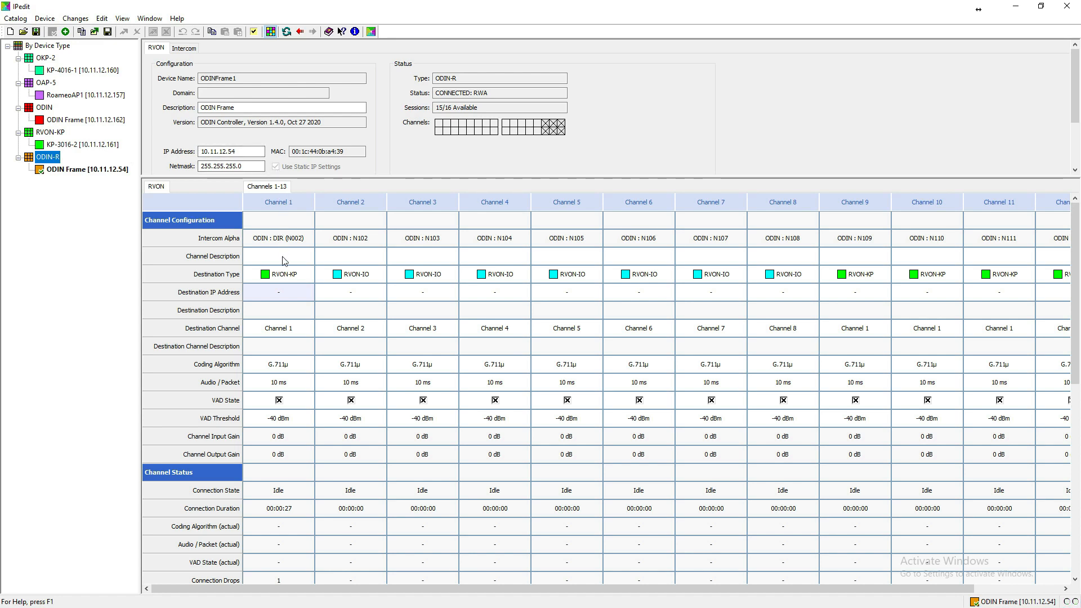
Set the destination IP address of Channel 1 on the ODIN Frame (10.11.12.54) to 10.11.12.161
left_click(285, 291)
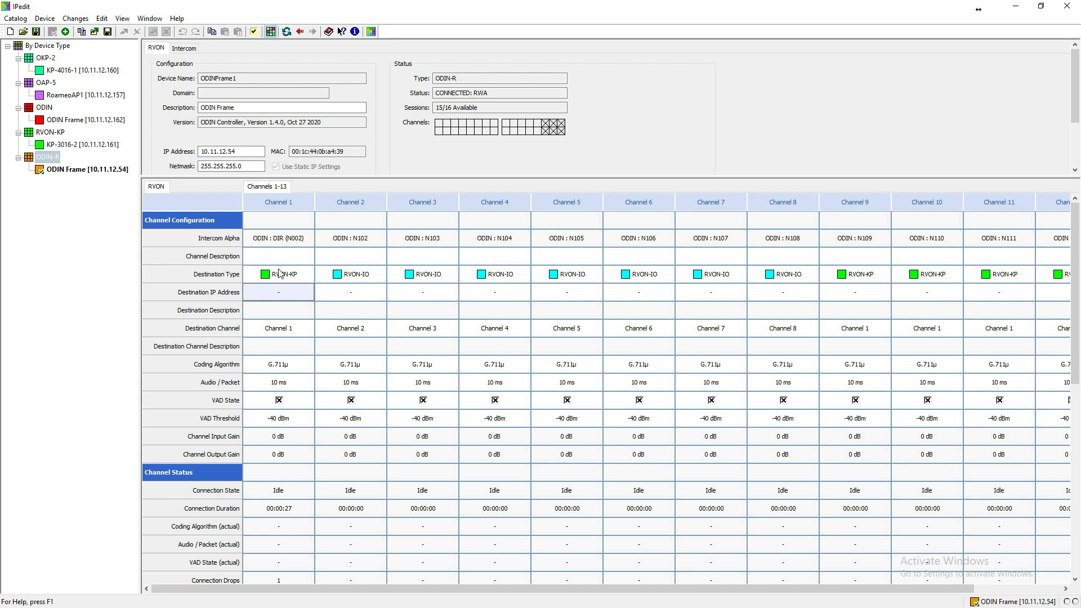
left_click(60, 148)
left_click(66, 170)
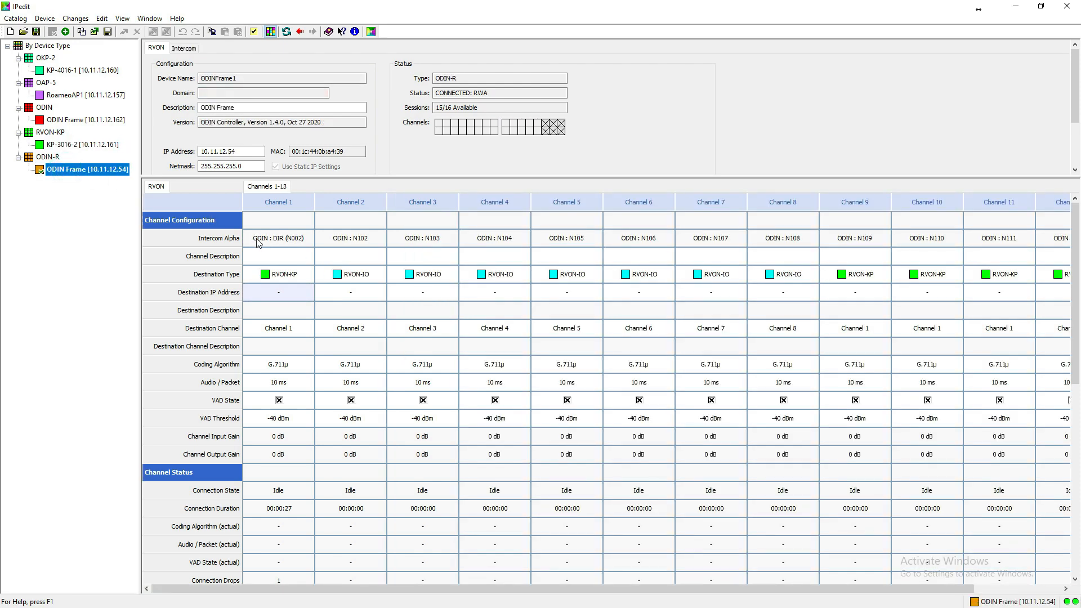
left_click(288, 239)
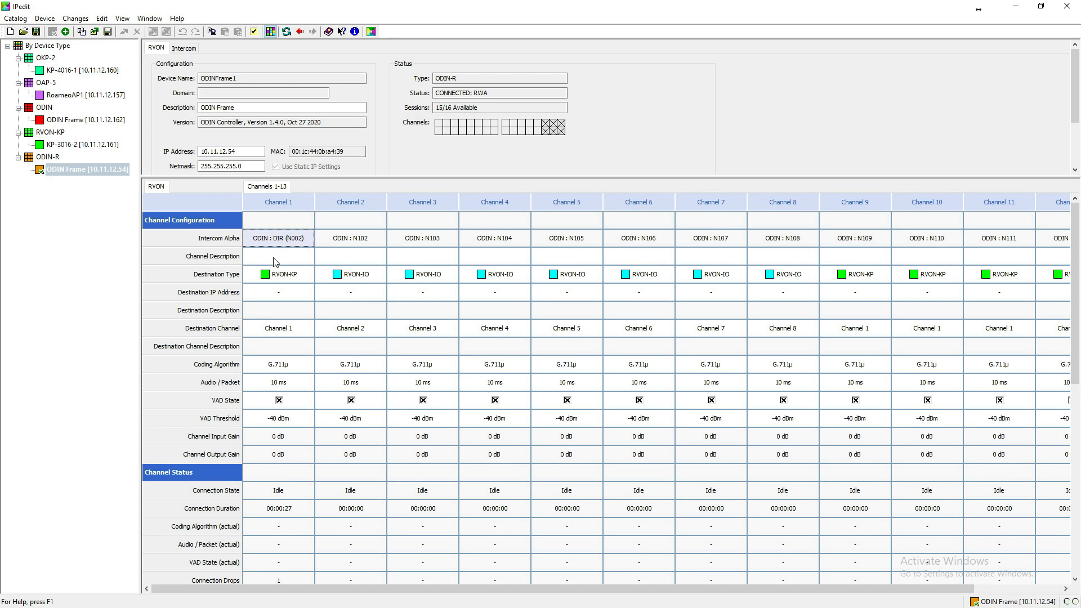
left_click(270, 298)
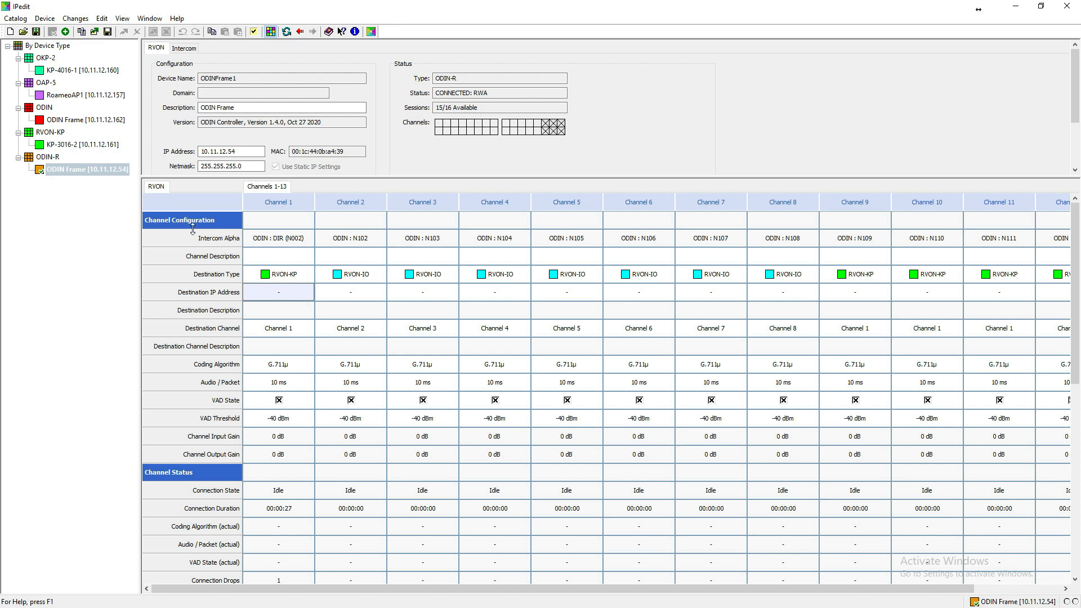
left_click(273, 294)
type("10.")
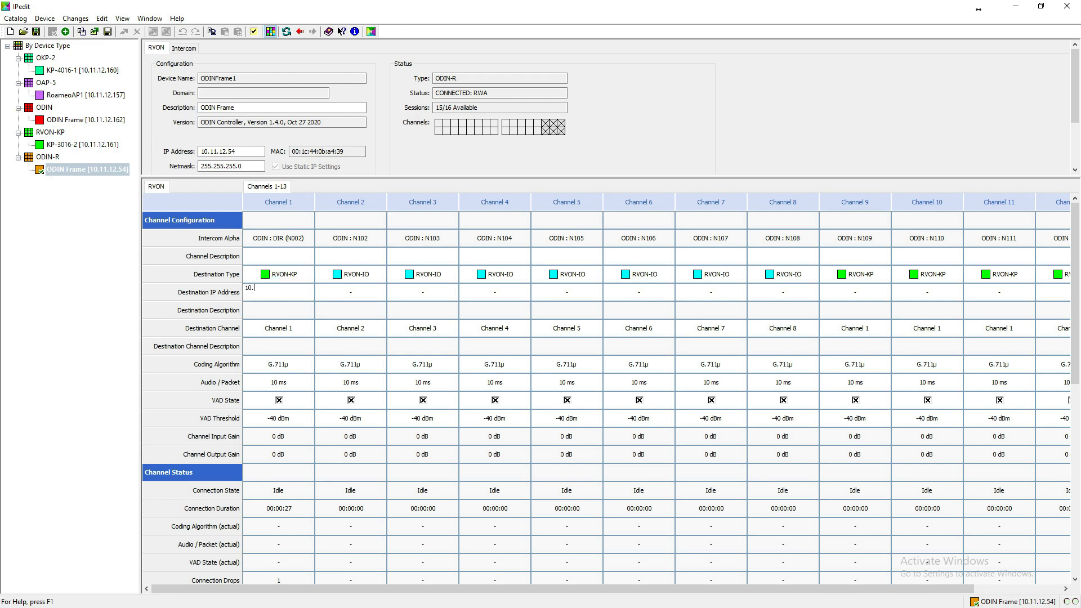
type("11.12.161")
left_click(280, 308)
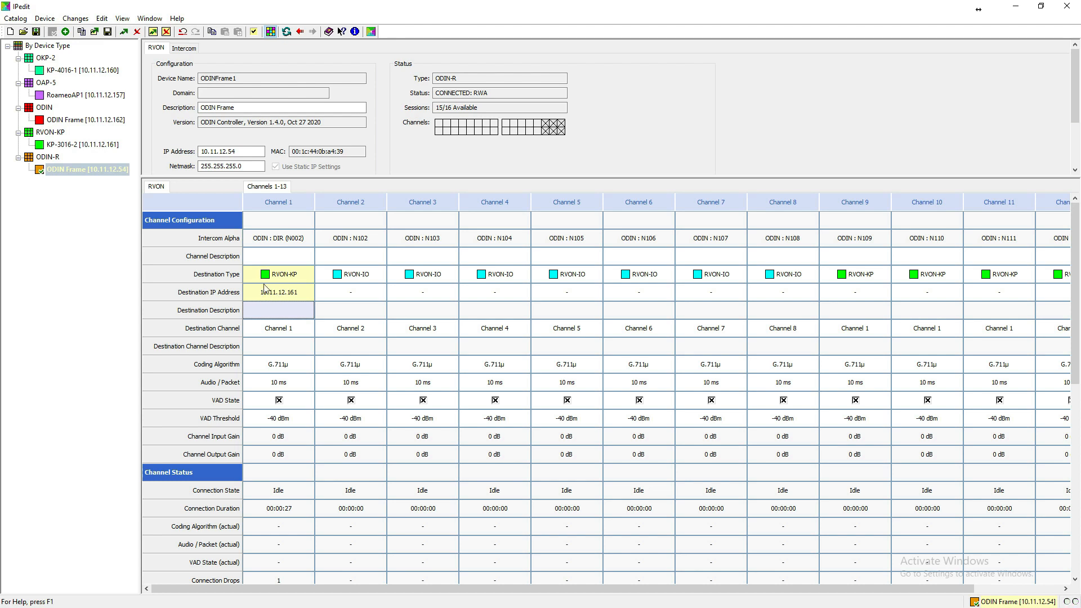
Set the destination IP address of Channel 1 on the KP-3016-2 keypanel to 10.11.12.54
left_click(72, 146)
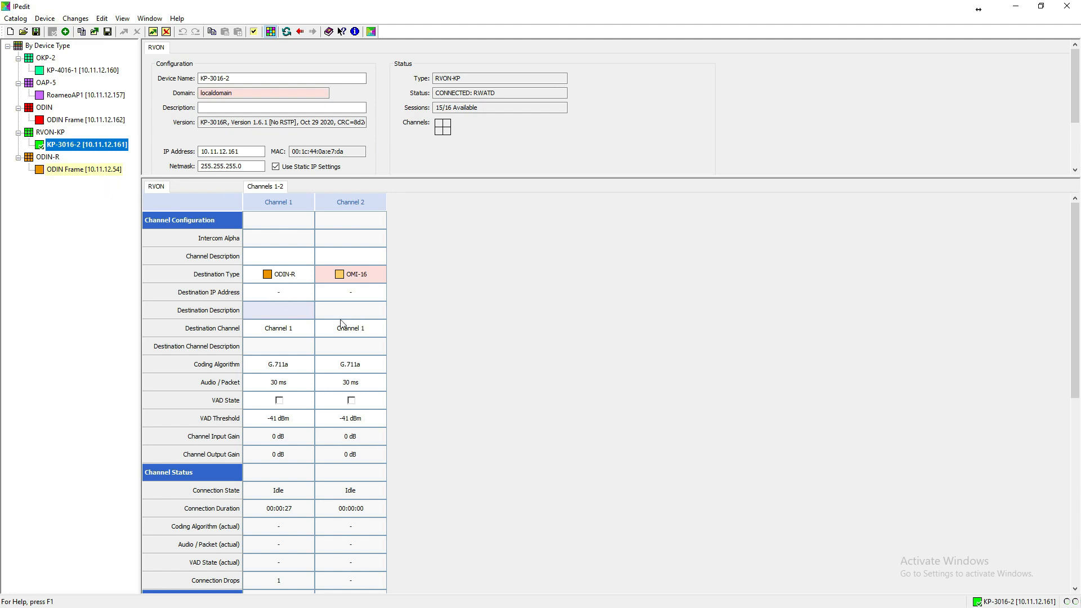
left_click(285, 298)
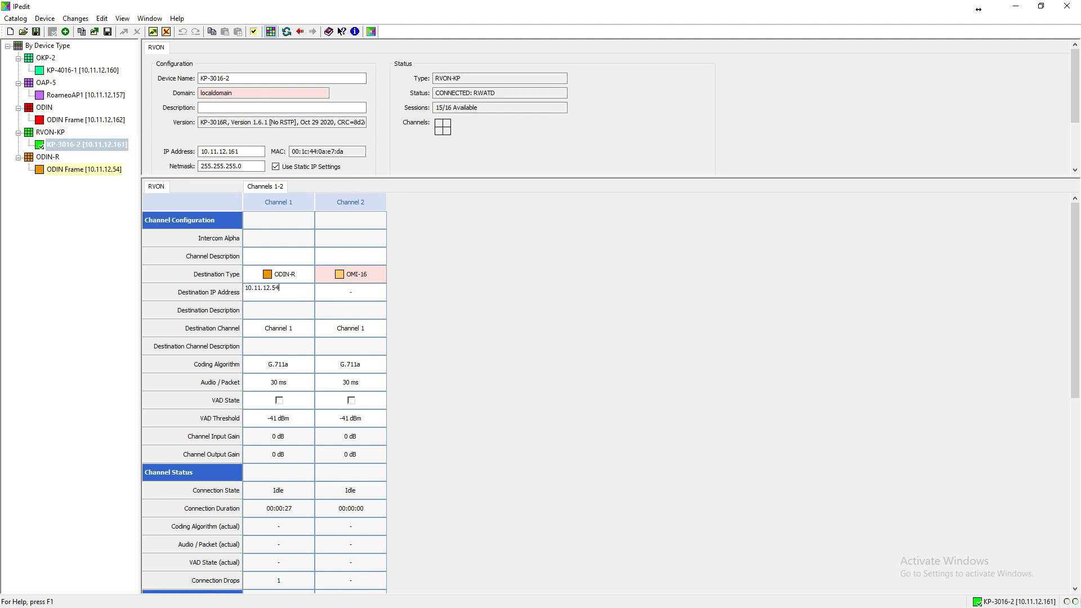
left_click(292, 310)
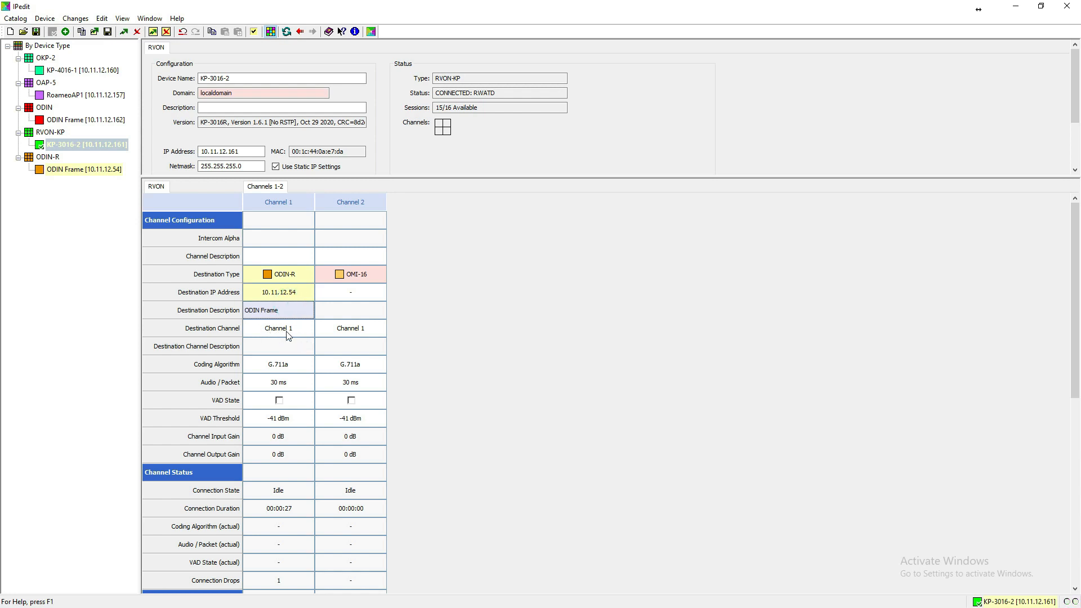
Return to the ODIN-R frame, send all pending changes to both devices, and close the Send Changes dialog
left_click(59, 171)
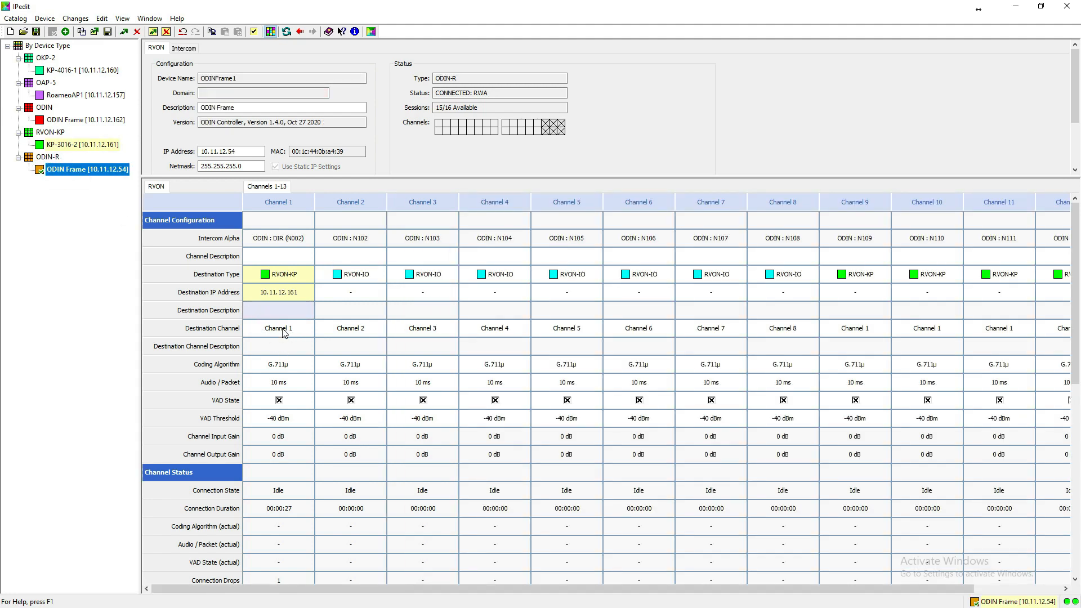
left_click(152, 32)
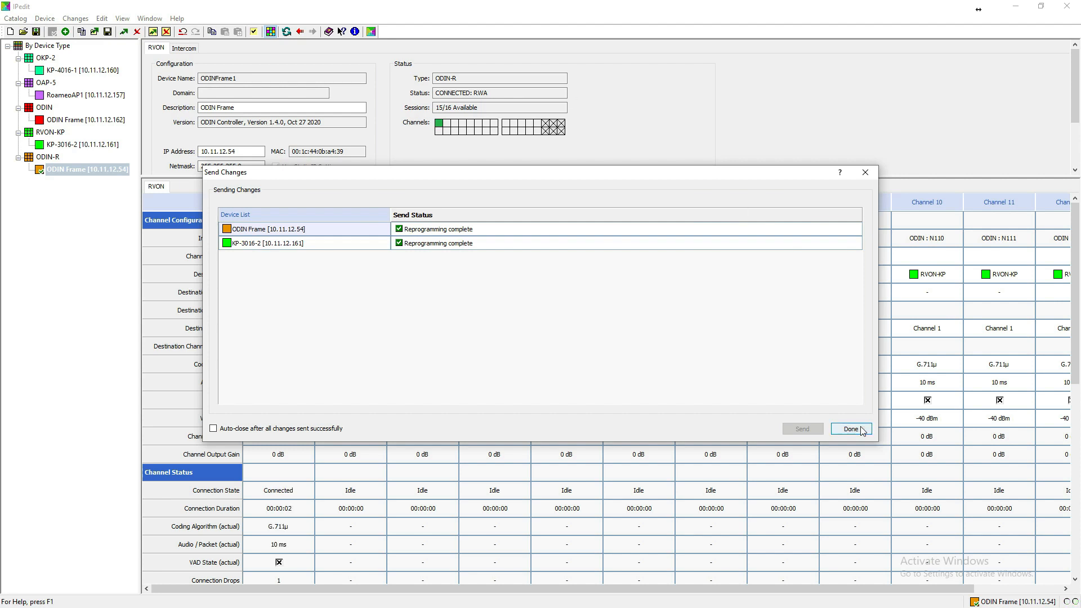
left_click(851, 429)
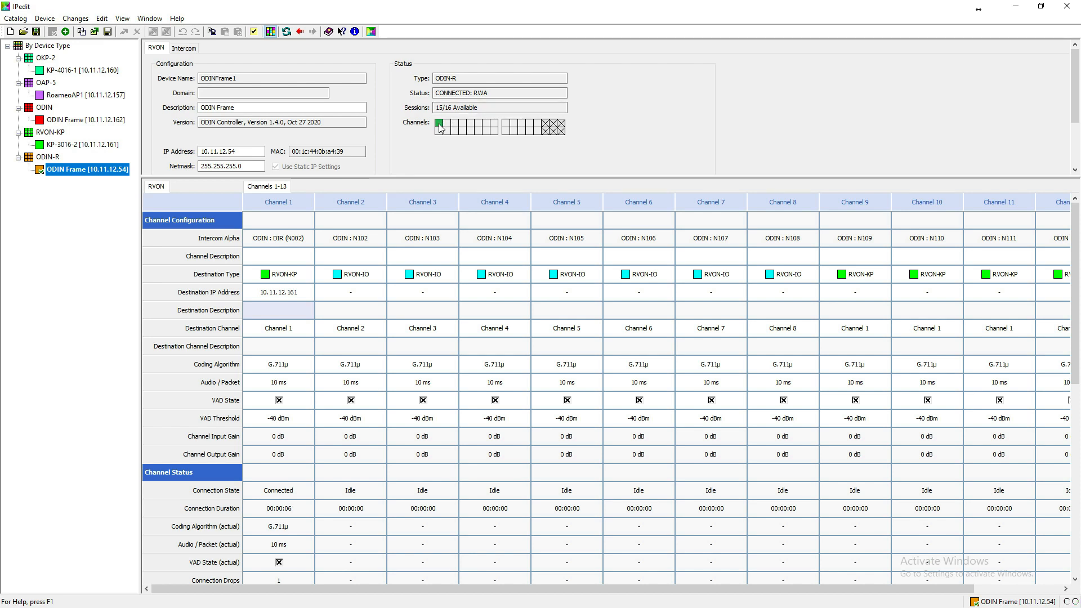
Check the Channel 1 connection status on the ODIN-R frame and on the KP-3016-2 keypanel
mouse_move(439, 128)
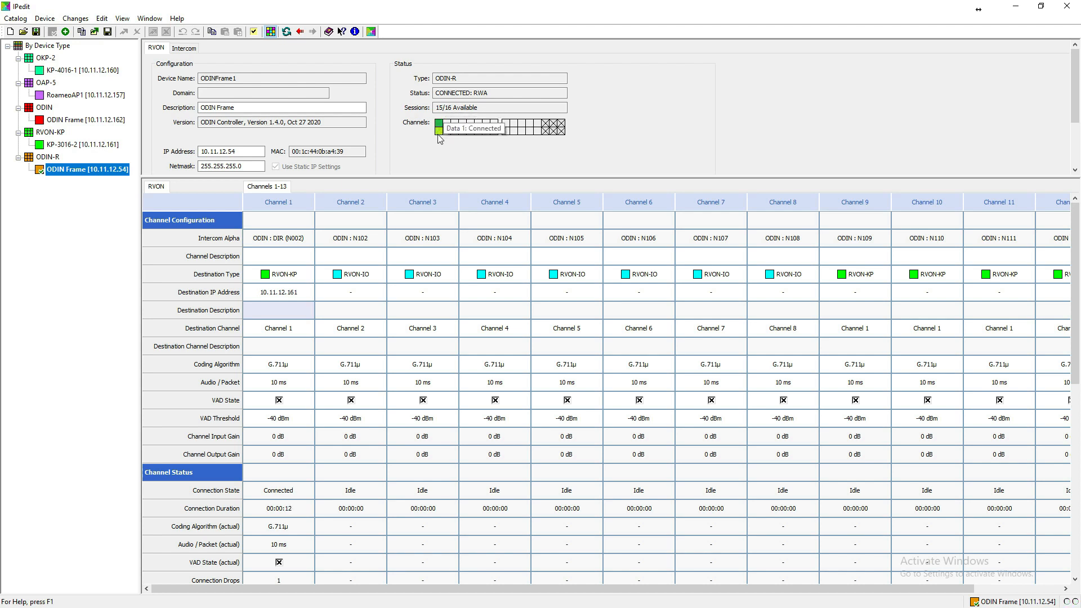
left_click(49, 147)
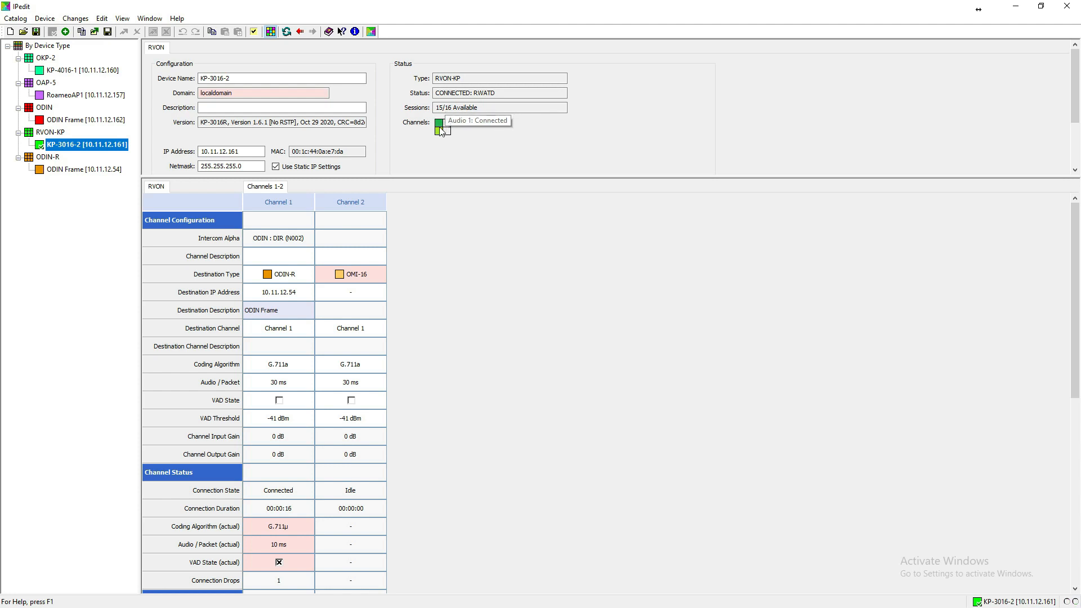
mouse_move(441, 131)
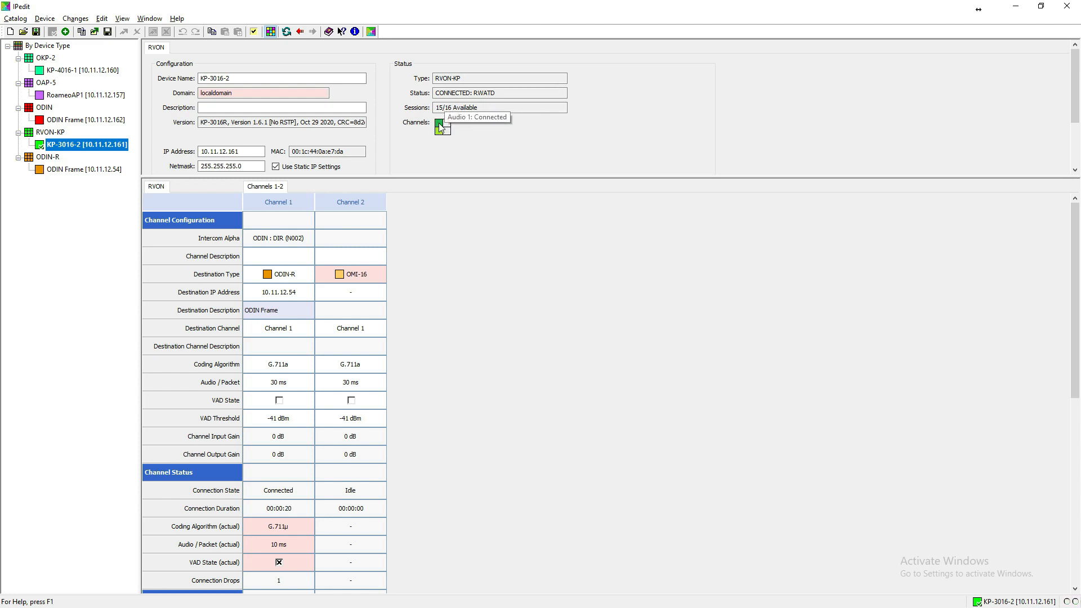
Switch to AZedit, decline the alarm view, cancel the Send All dialog, and select port 002 (DIR) in Port Status
key("alt+Tab")
key("alt+Tab")
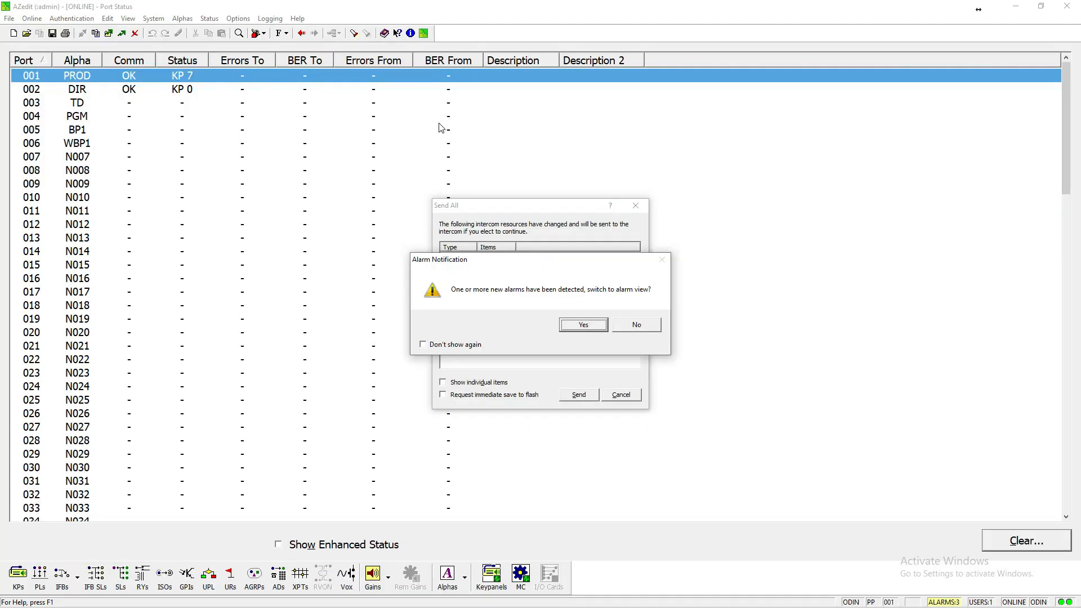
left_click(636, 327)
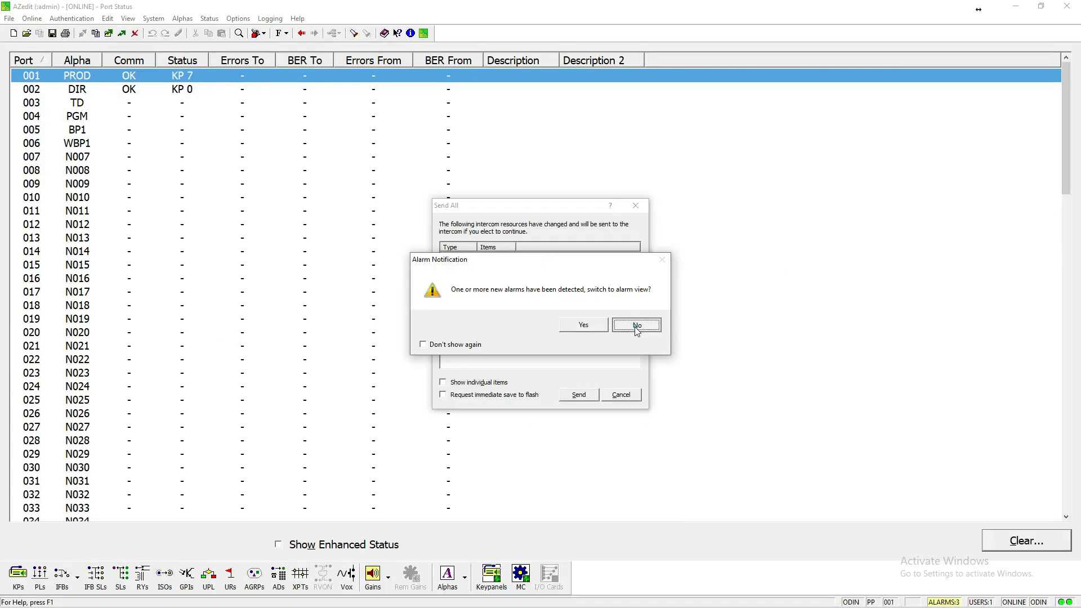
left_click(618, 398)
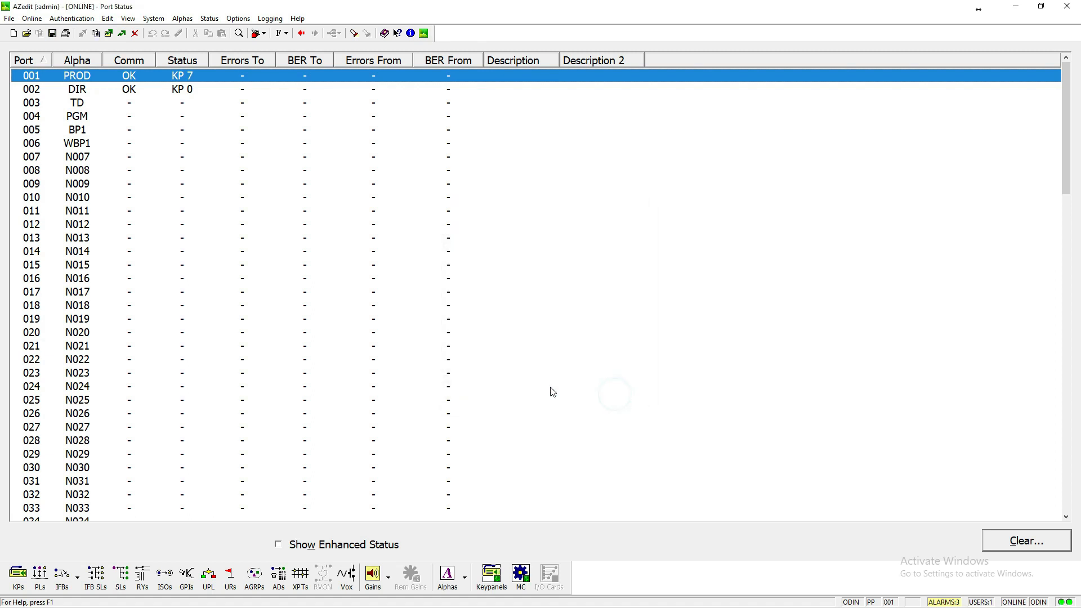
left_click(76, 90)
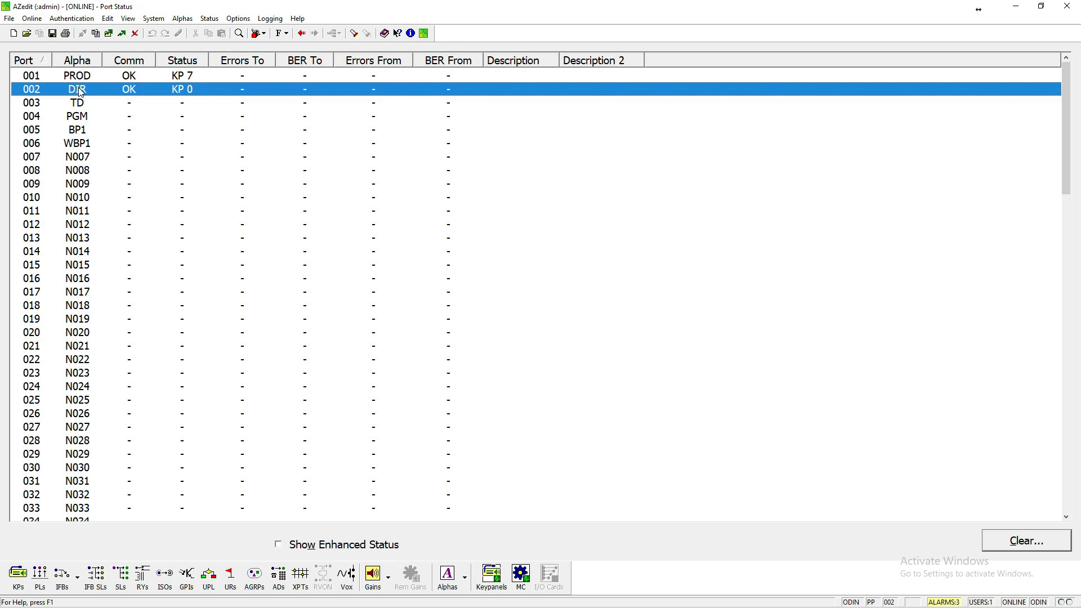
Return to IPedit and set the ODIN Frame (10.11.12.162) Channel 3 destination device to the discovered KP-4016-1
key("alt+Tab")
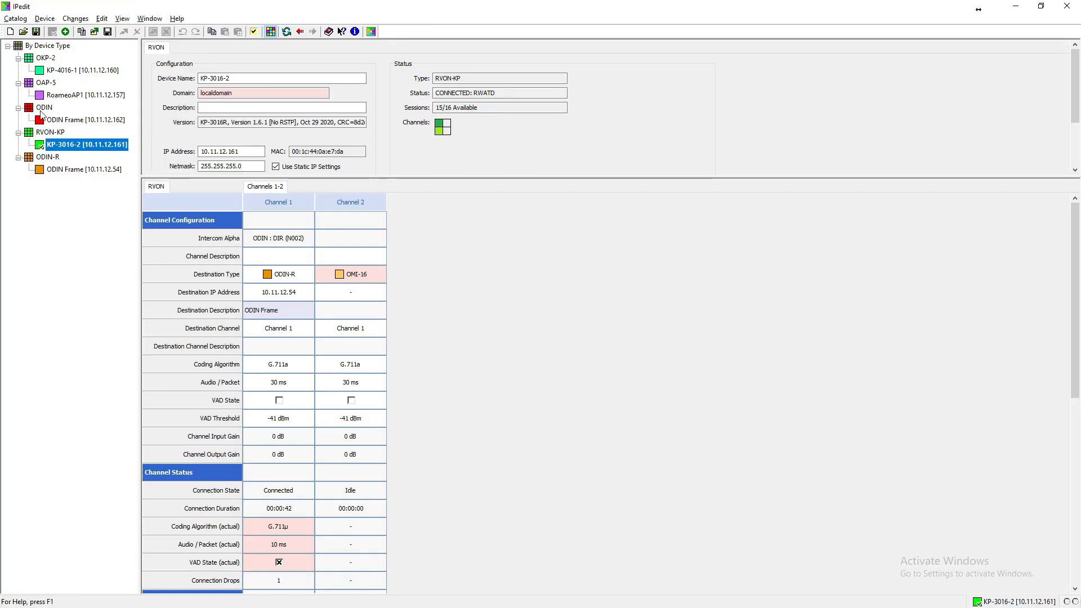
left_click(68, 120)
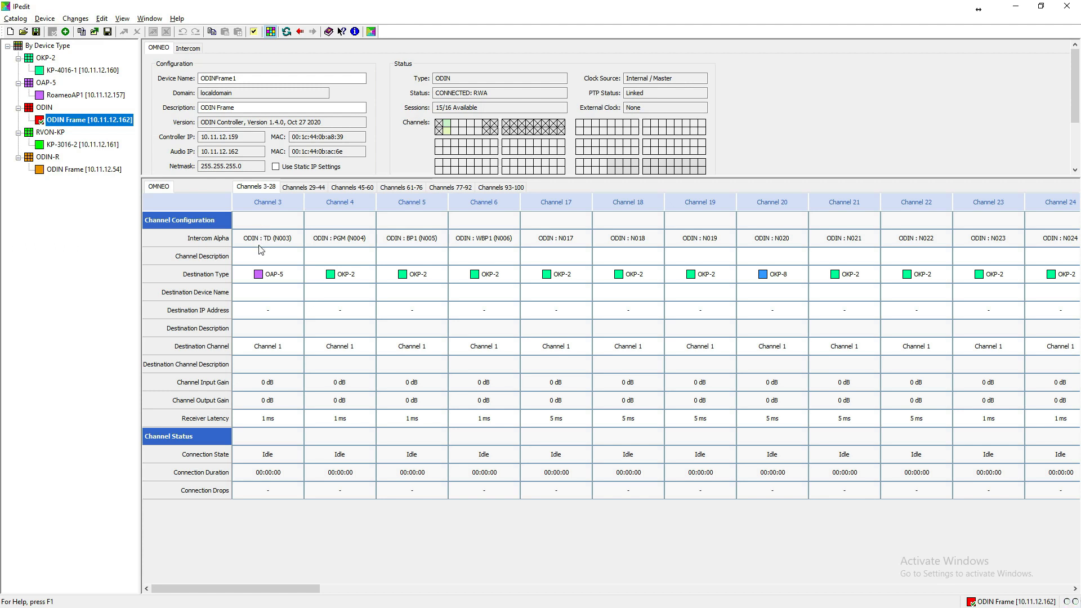
left_click(261, 297)
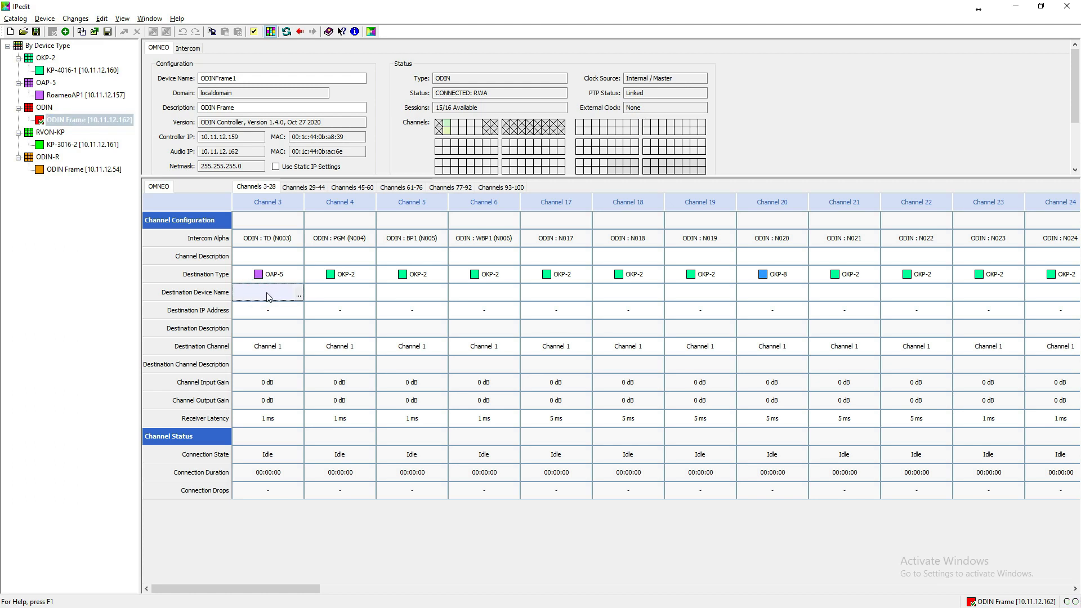
left_click(299, 295)
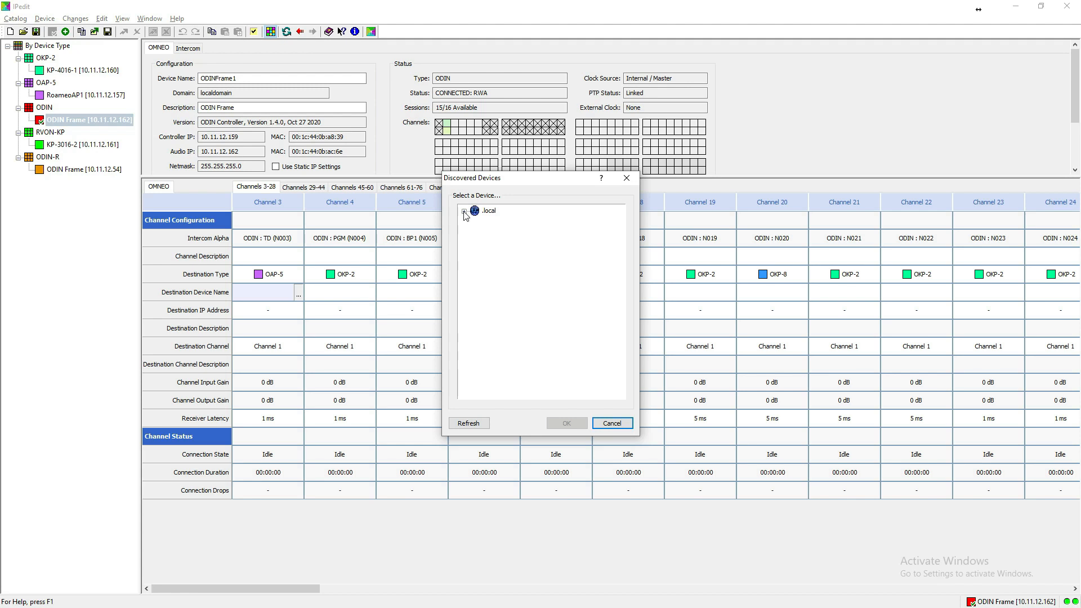
left_click(464, 212)
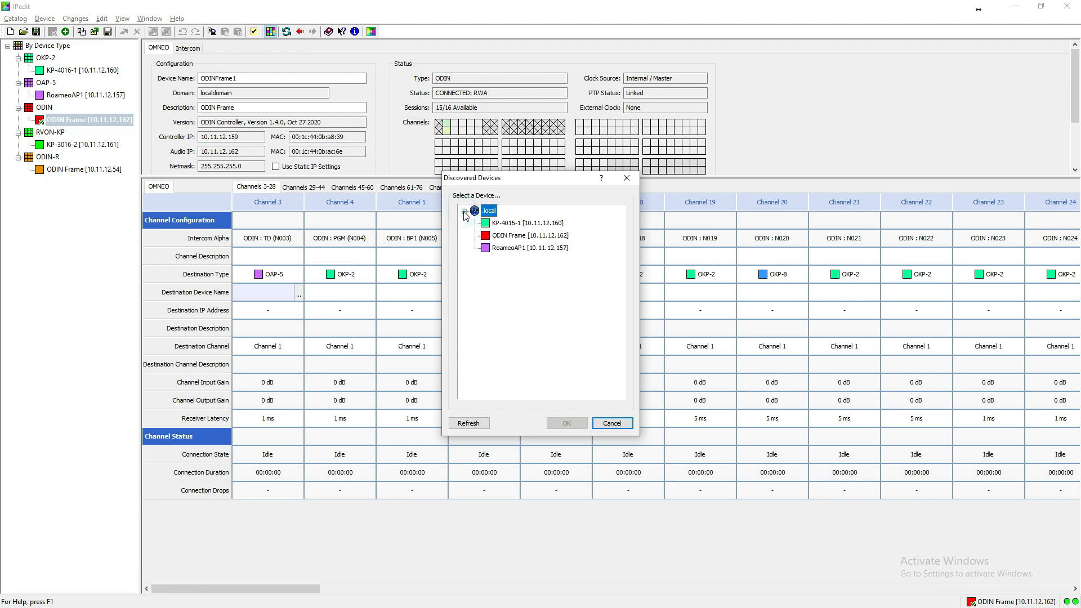
left_click(504, 225)
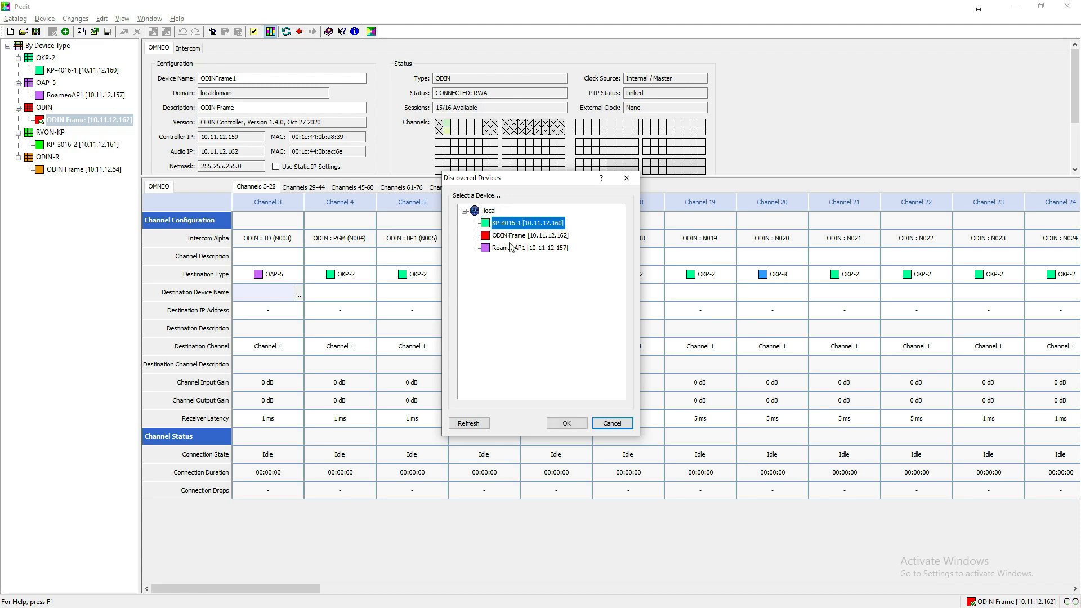
left_click(568, 423)
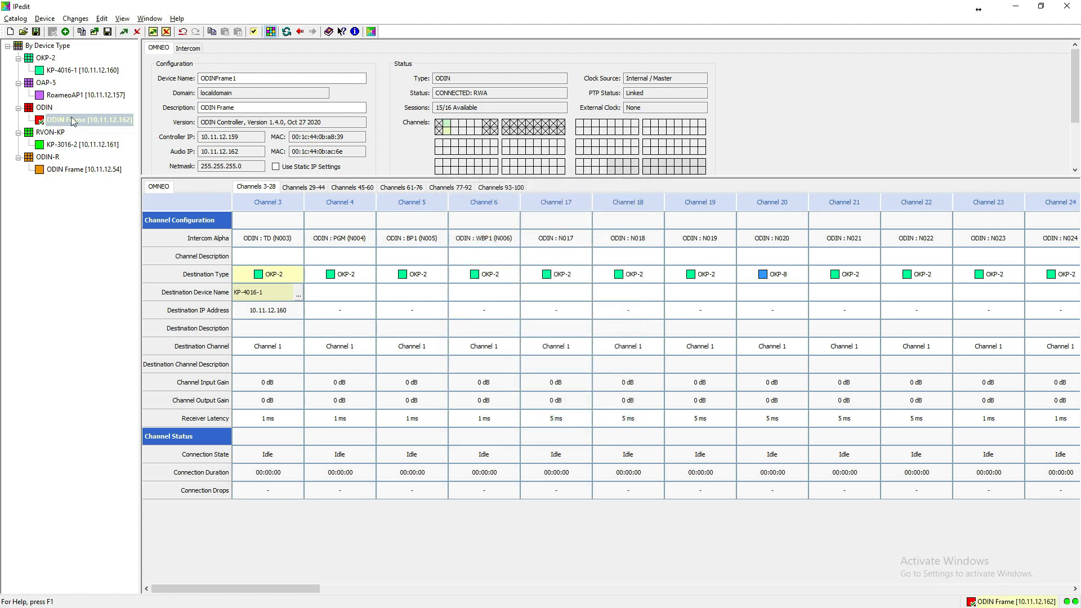
Set the destination device of Channel 1 on the KP-4016-1 keypanel to the discovered ODIN Frame (10.11.12.162)
left_click(65, 71)
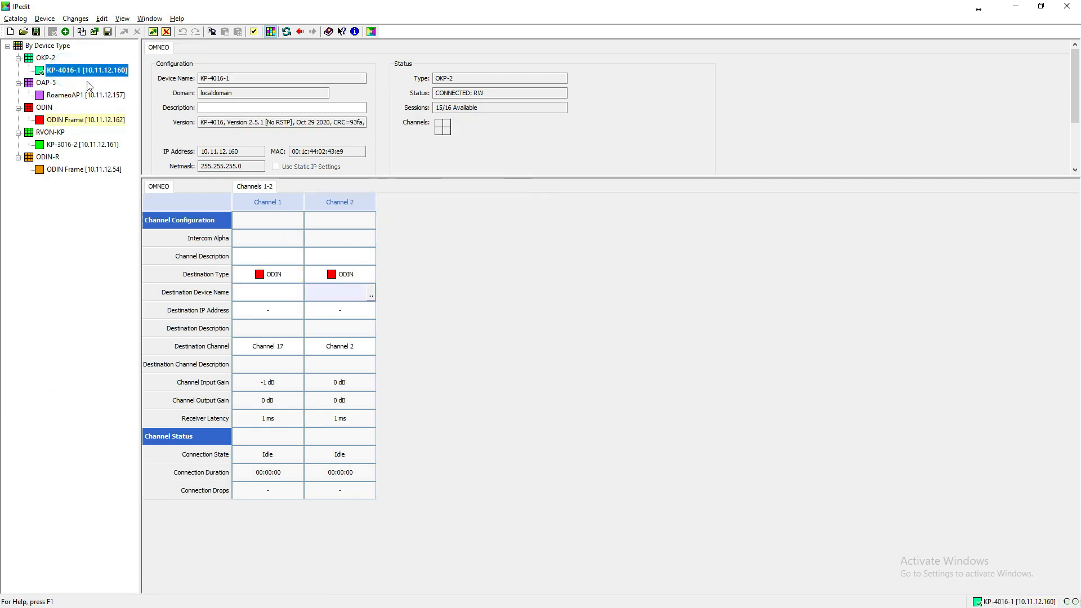
left_click(261, 296)
left_click(298, 295)
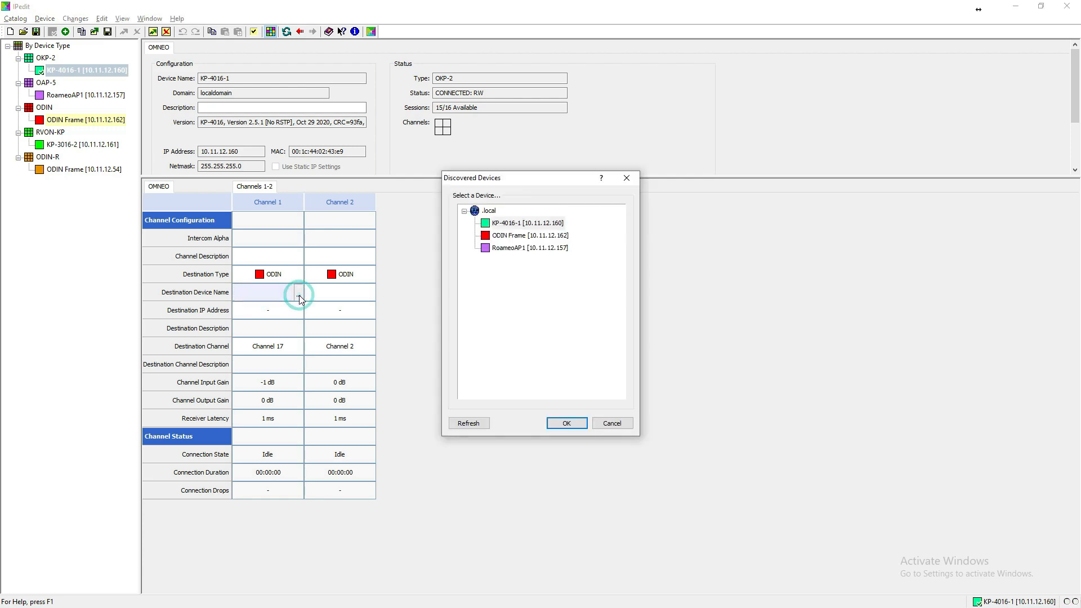
left_click(527, 237)
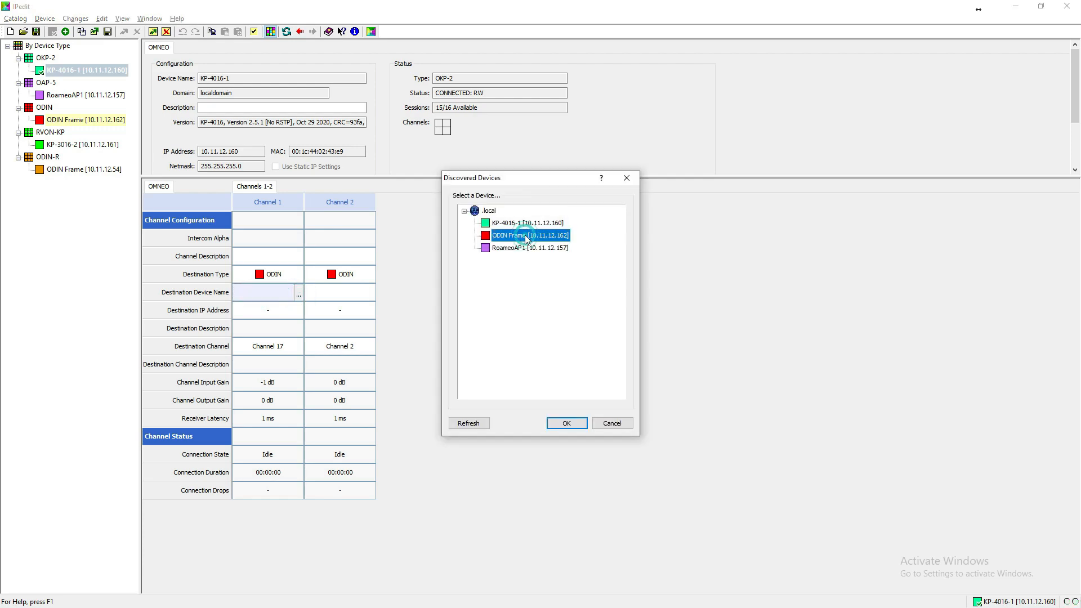
left_click(579, 423)
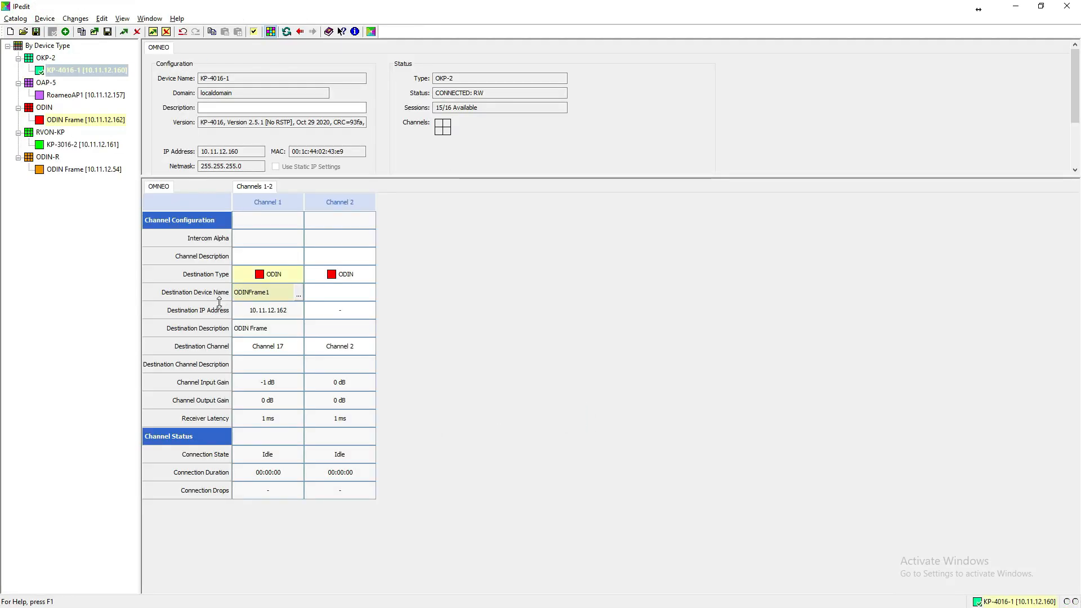
Set Channel 1's destination channel on KP-4016-1 to Channel 3, and send the pending changes to both devices
left_click(271, 349)
left_click(298, 352)
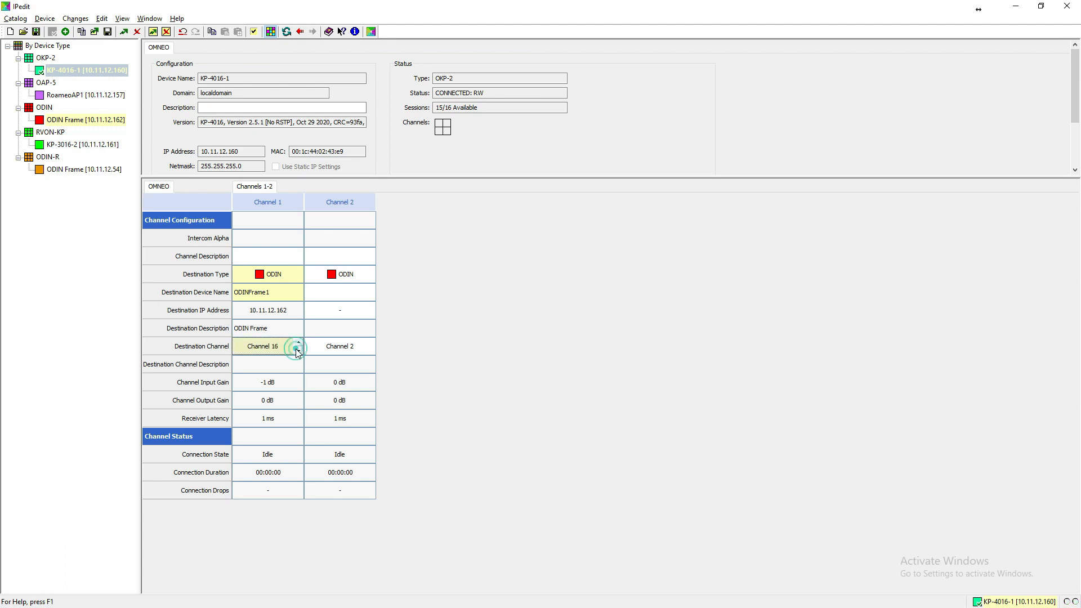
left_click(298, 351)
left_click(298, 352)
left_click(298, 351)
left_click(298, 351)
left_click(298, 352)
left_click(298, 351)
left_click(298, 351)
left_click(298, 351)
left_click(298, 352)
left_click(298, 352)
left_click(154, 33)
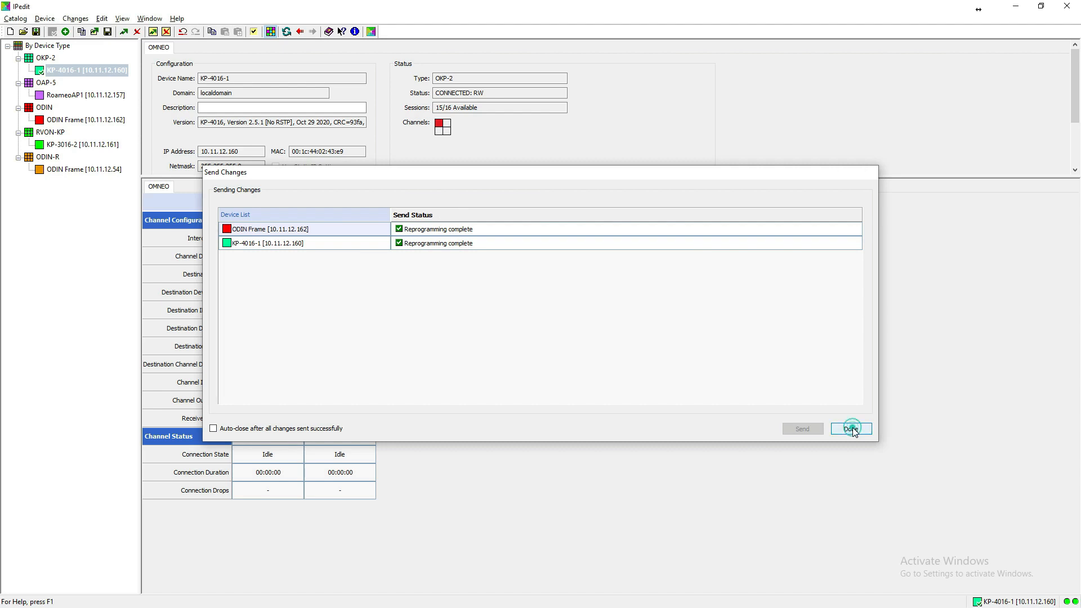
left_click(851, 429)
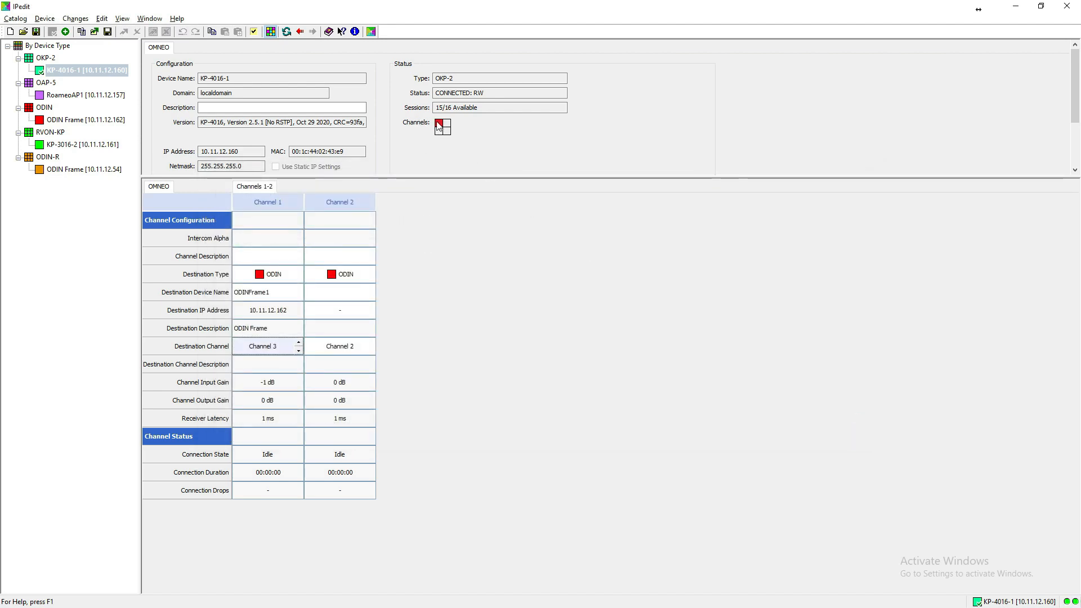
Check the channel status on KP-4016-1 and the ODIN Frame (10.11.12.162), and switch to AZedit to check port 003 (TD)
mouse_move(439, 125)
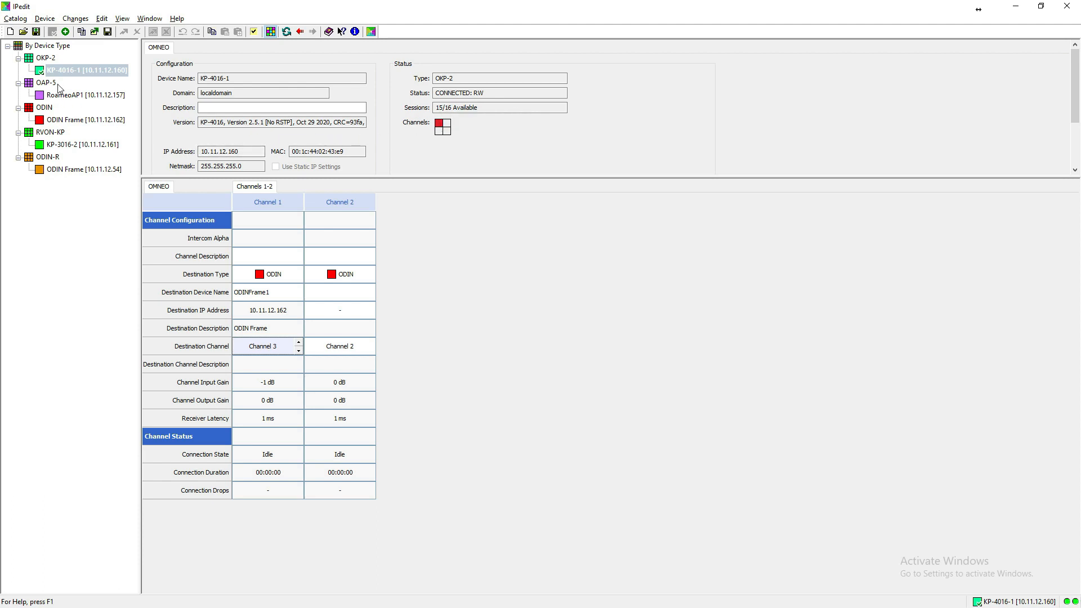
left_click(77, 122)
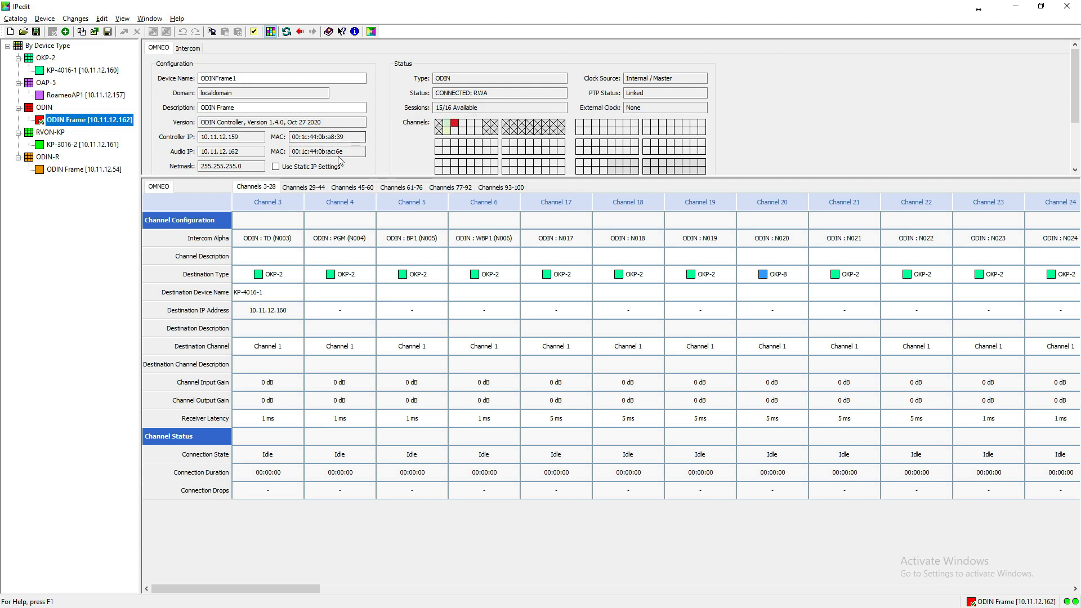
left_click(47, 71)
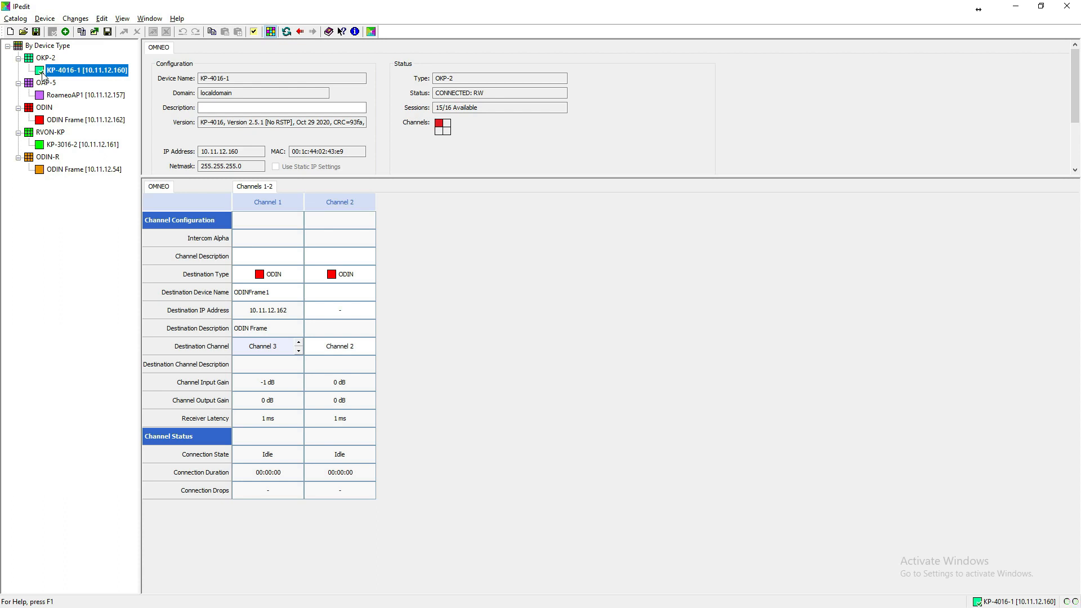
left_click(41, 121)
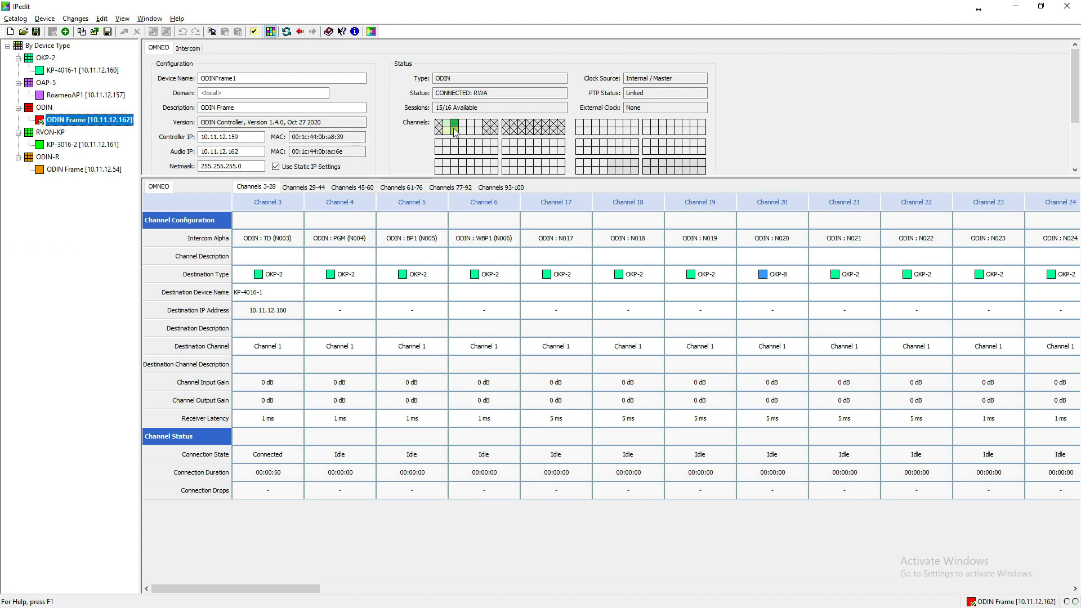
mouse_move(455, 127)
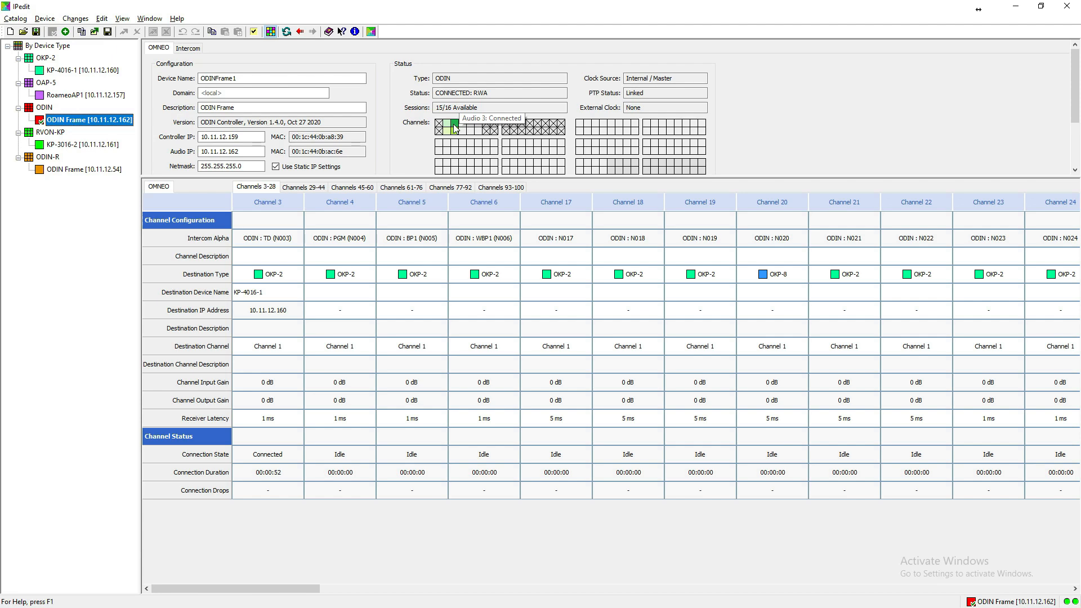
key("alt+Tab")
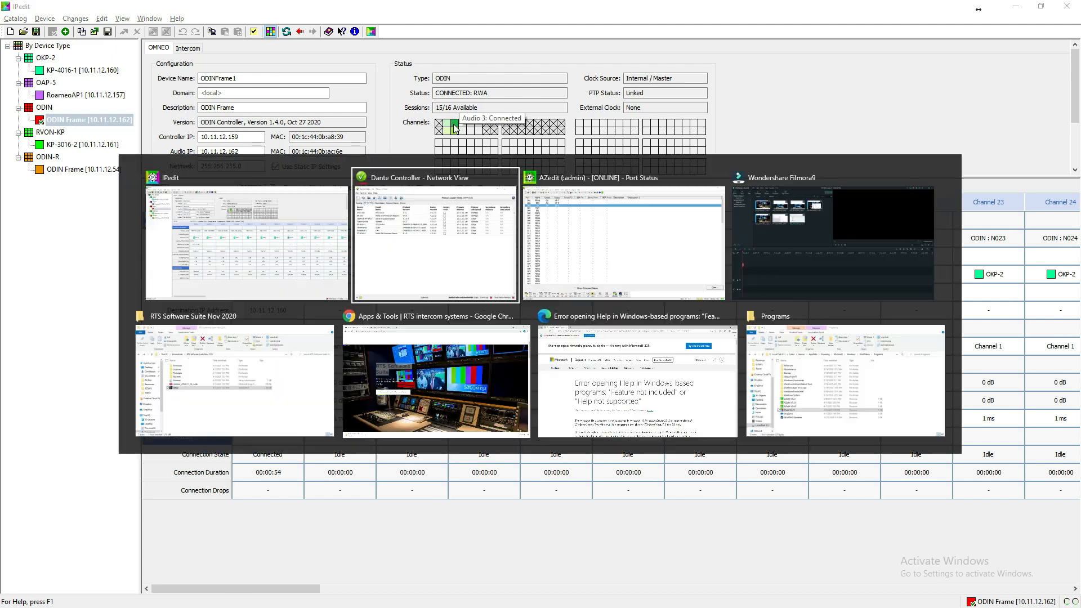
key("alt+Tab")
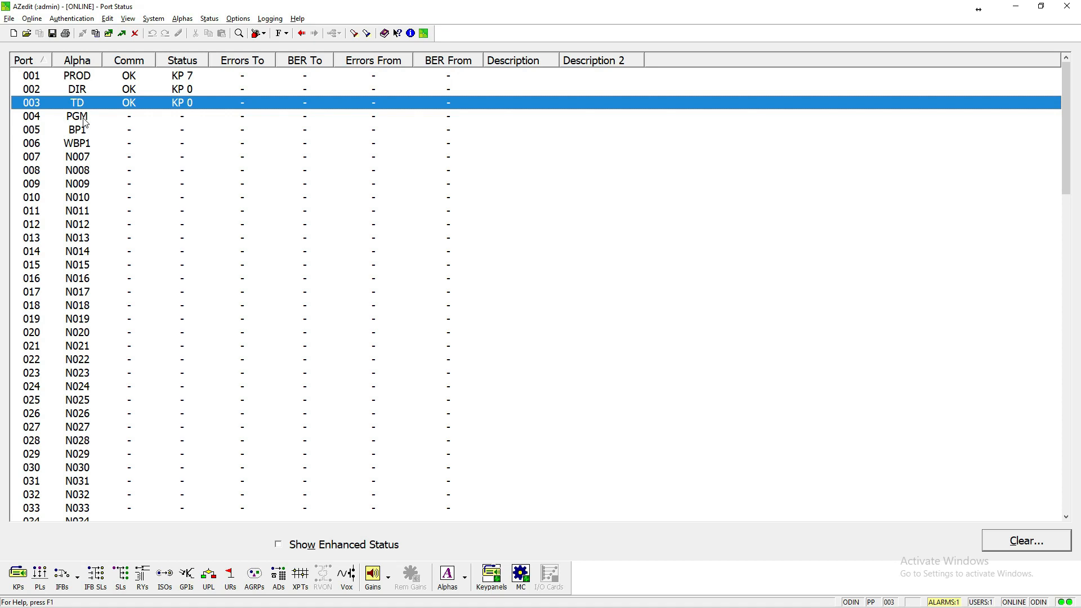
Switch to Chrome and view the Dante Controller product page on audinate.com, including its download option
key("alt+Tab")
key("alt+Tab")
key("alt+Tab")
key("alt+Tab")
key("alt+Tab")
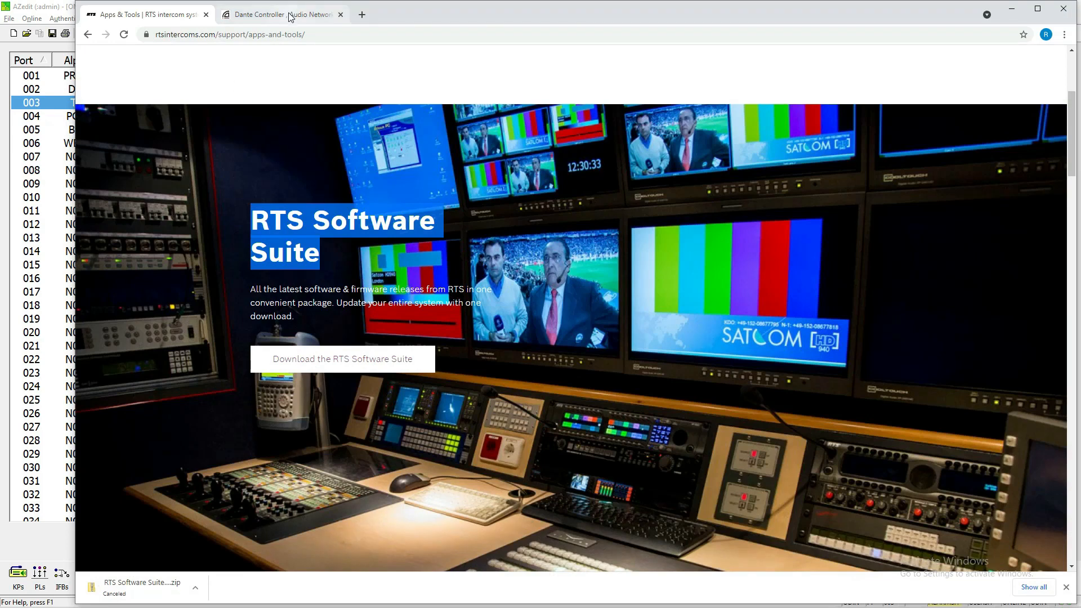
right_click(289, 16)
left_click(285, 15)
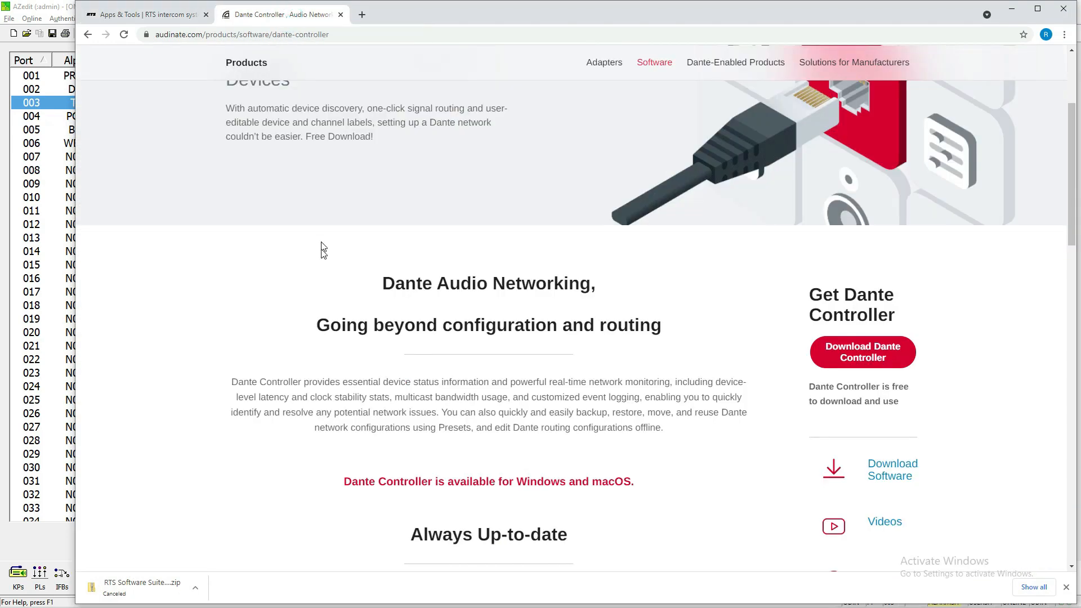
scroll(414, 211, "up", 1)
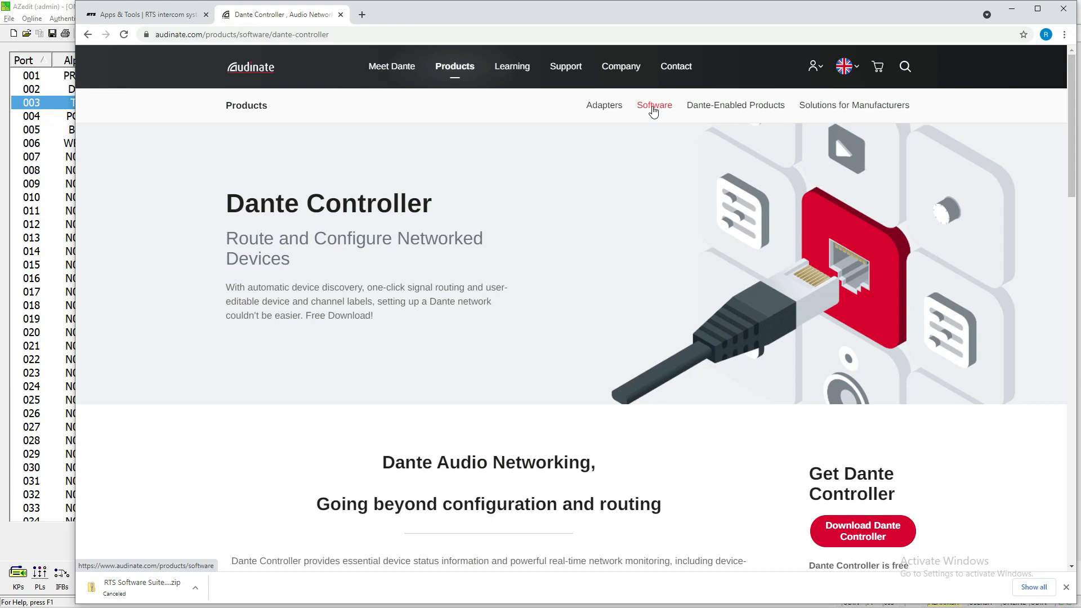
scroll(842, 507, "down", 1)
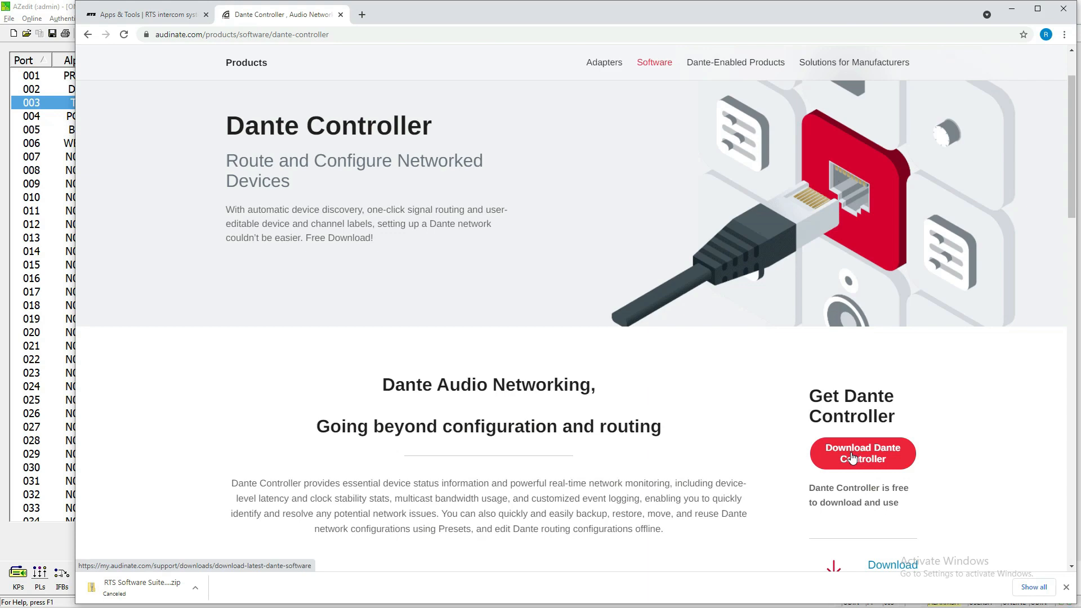
Switch to Dante Controller, show the routing grid, and expand the AVIO-AI1 transmitter's channels
key("alt+Tab")
key("alt+Tab")
key("alt+Tab")
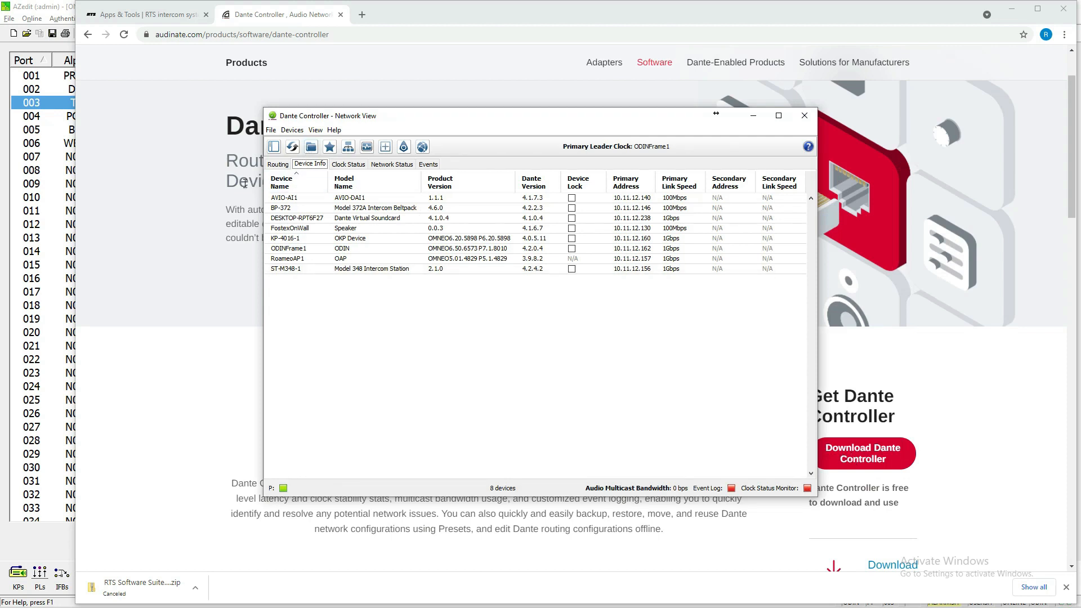
left_click(278, 165)
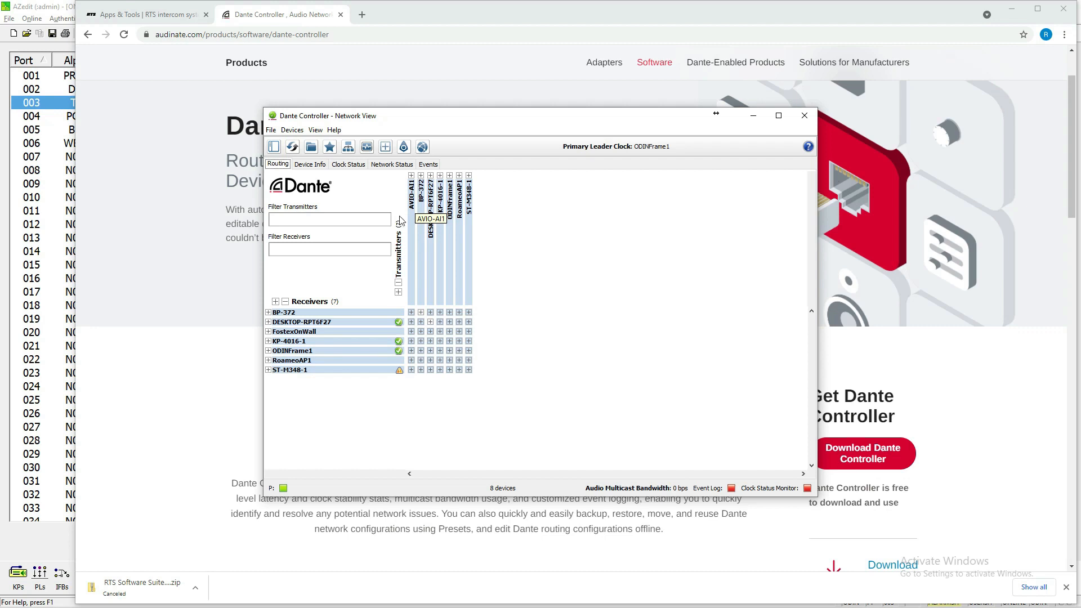
left_click(411, 176)
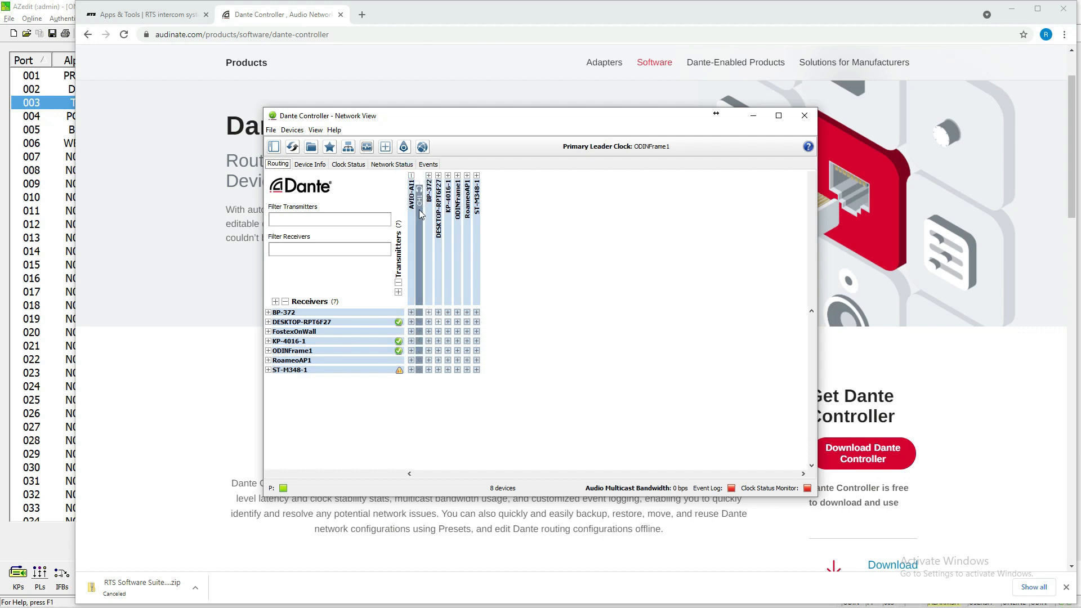
Expand ODINFrame1's receive channels and subscribe receiver 04 to the AVIO-AI1 transmitter's CH1
left_click(268, 351)
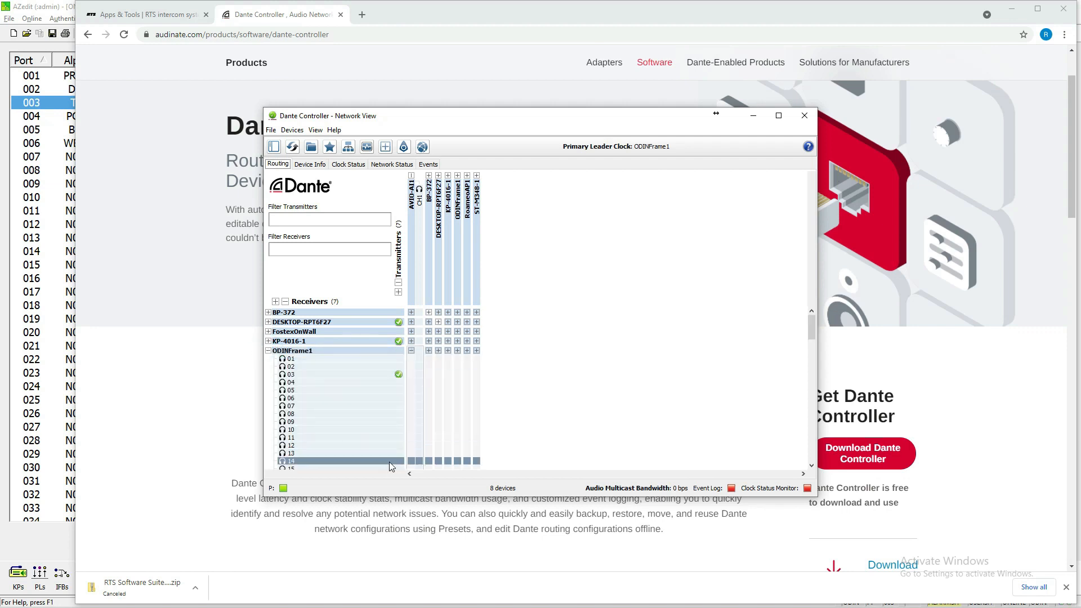
scroll(363, 439, "down", 2)
scroll(363, 441, "down", 1)
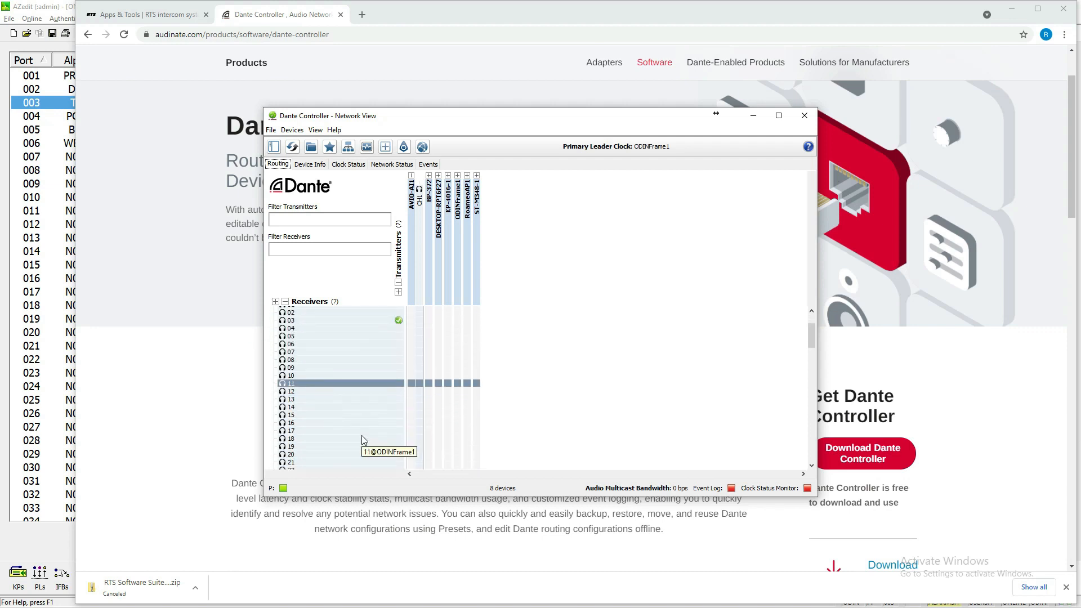
scroll(362, 441, "up", 2)
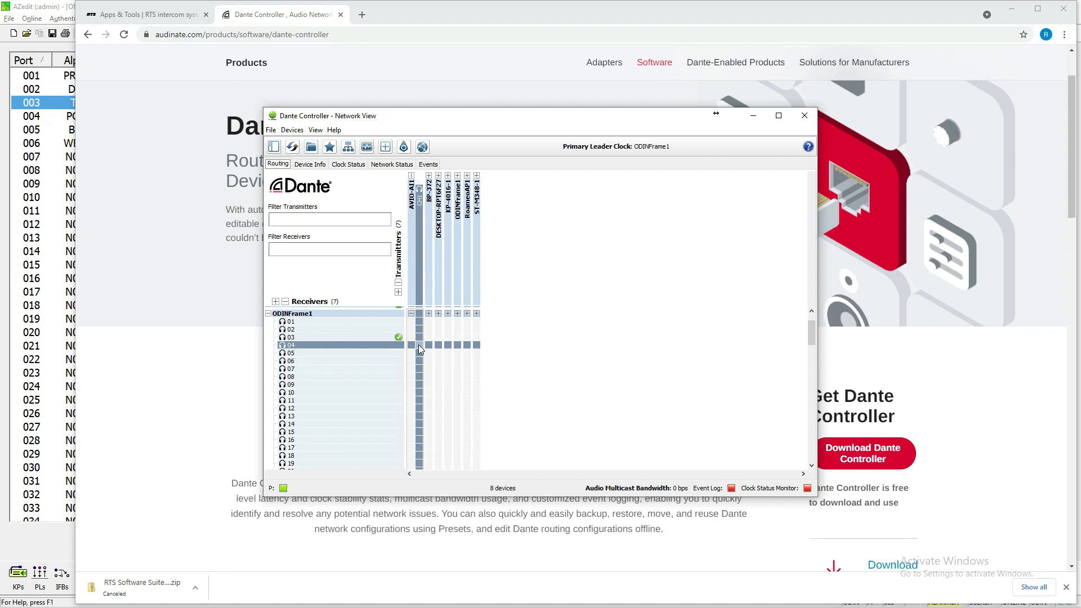
left_click(418, 344)
mouse_move(419, 349)
Switch to IPedit and check the connection status of audio channel 4 on the ODIN Frame (10.11.12.162)
key("alt+Tab")
key("alt+Tab")
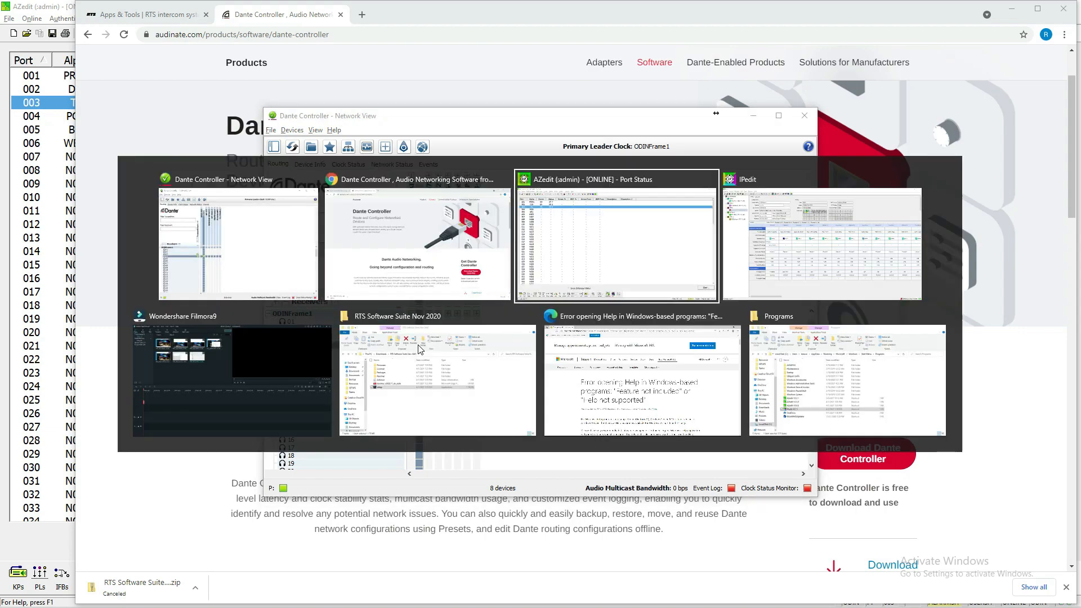
key("alt+Tab")
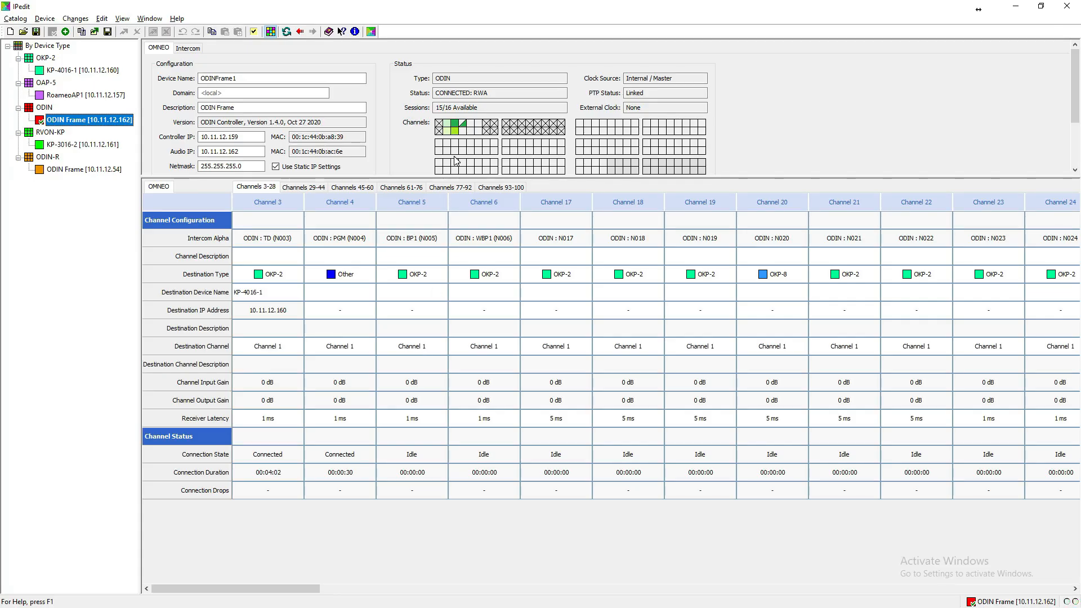
mouse_move(463, 125)
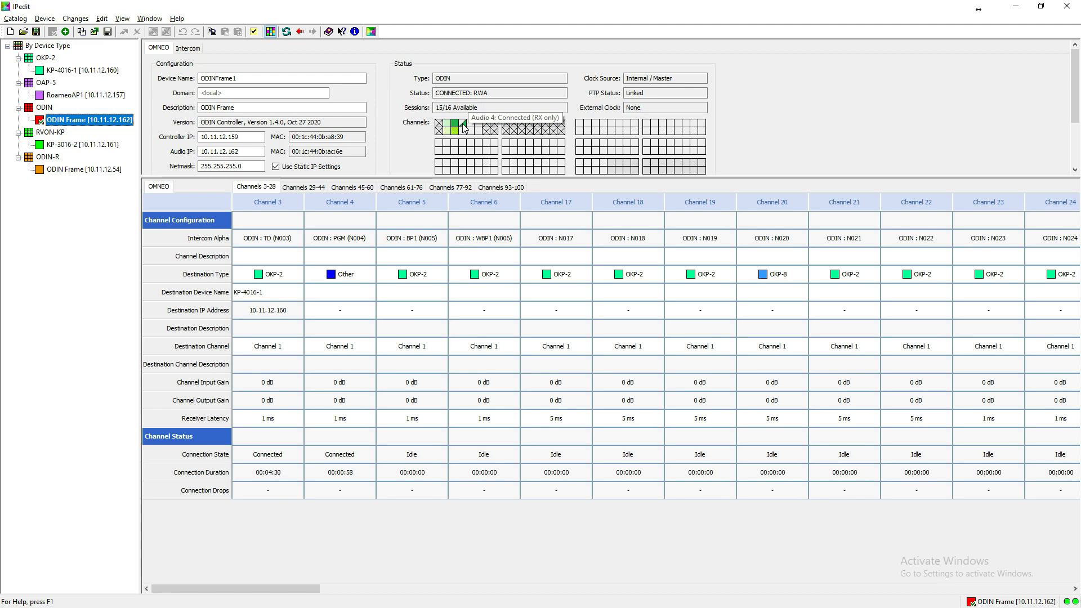
Switch to AZedit and check the port status of port 004 (PGM)
key("alt+Tab")
key("alt+Tab")
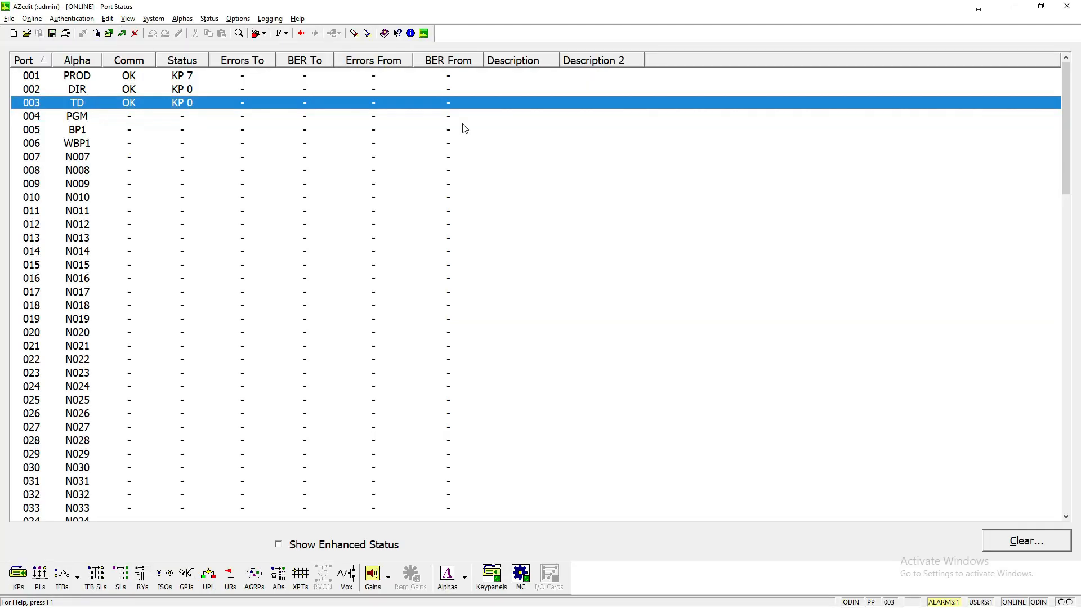
left_click(77, 117)
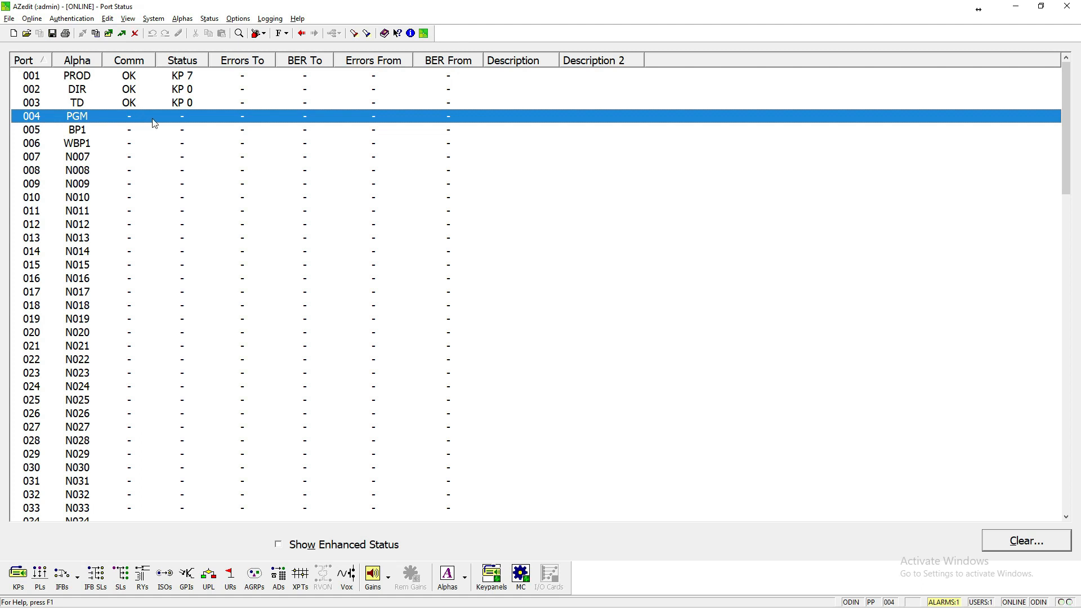
right_click(128, 126)
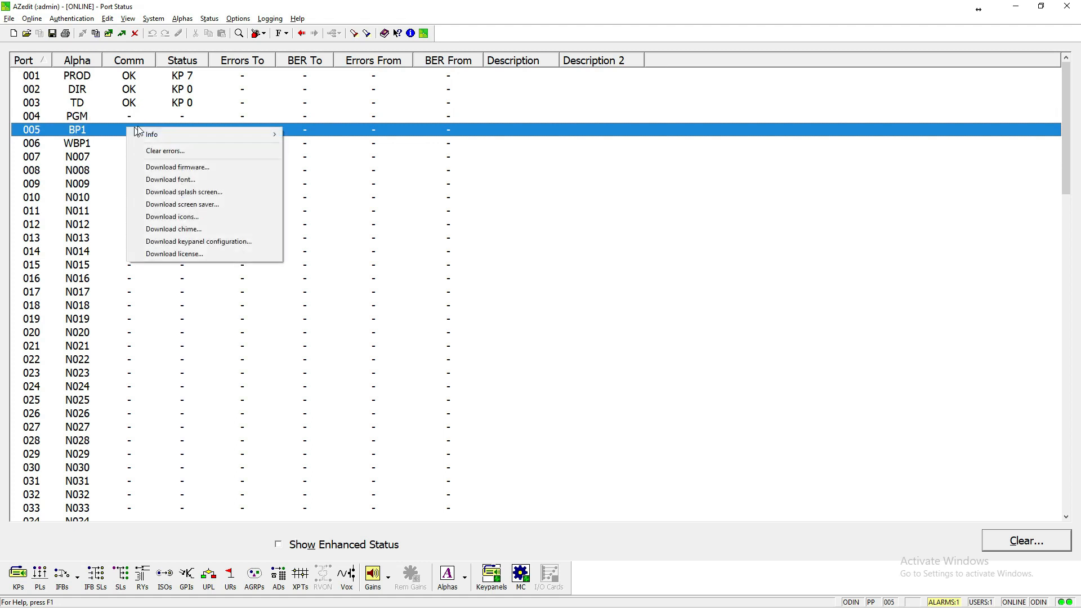
left_click(148, 123)
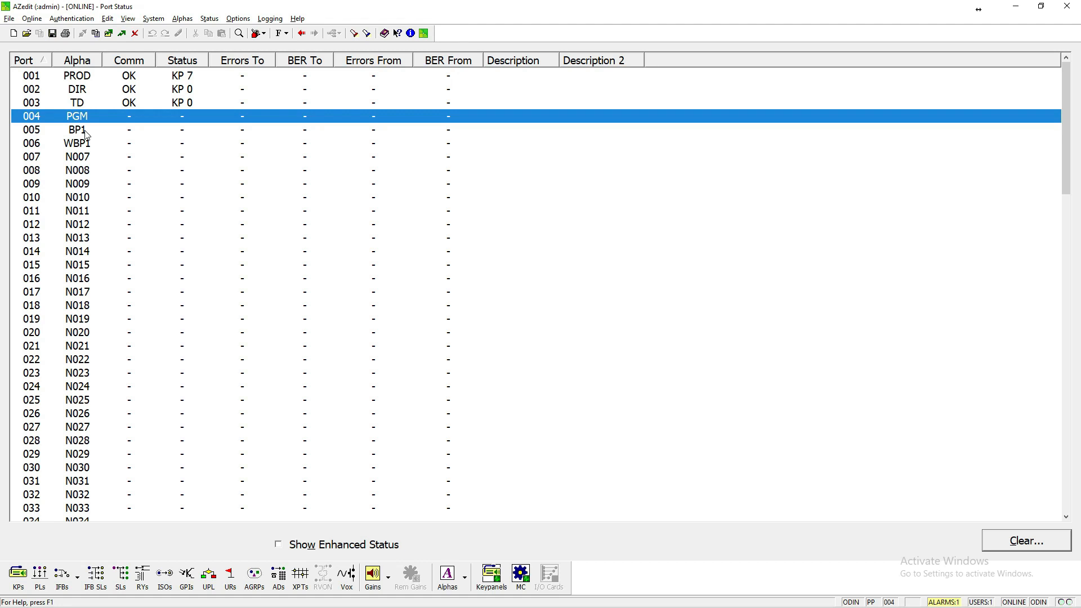
Switch to Dante Controller, expand the BP-372 transmitter, and route its Talk channel to receiver 05 on ODINFrame1
key("alt+Tab")
key("alt+Tab")
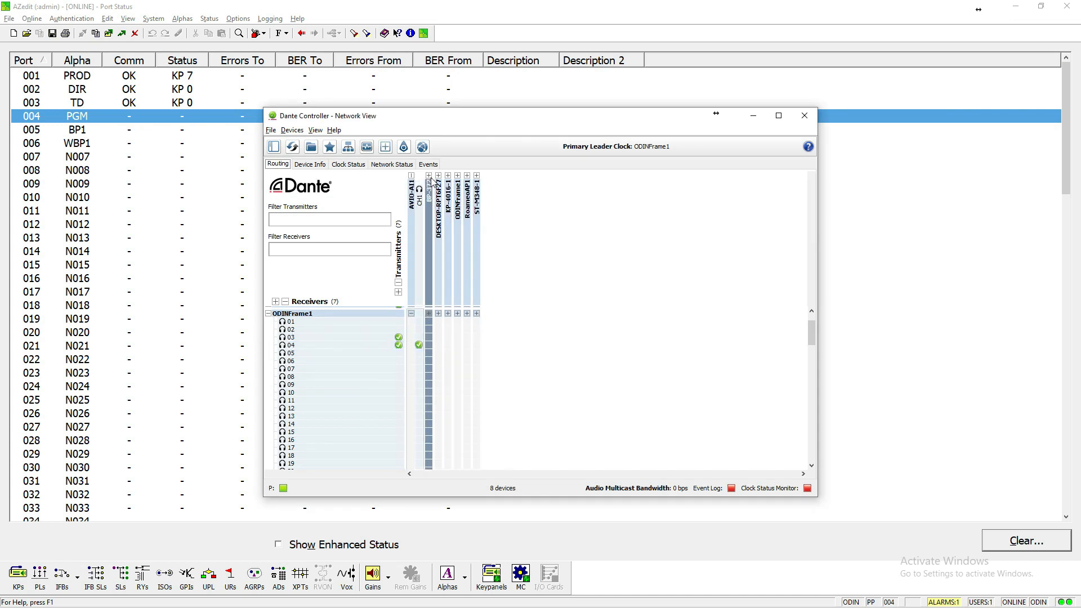
left_click(429, 176)
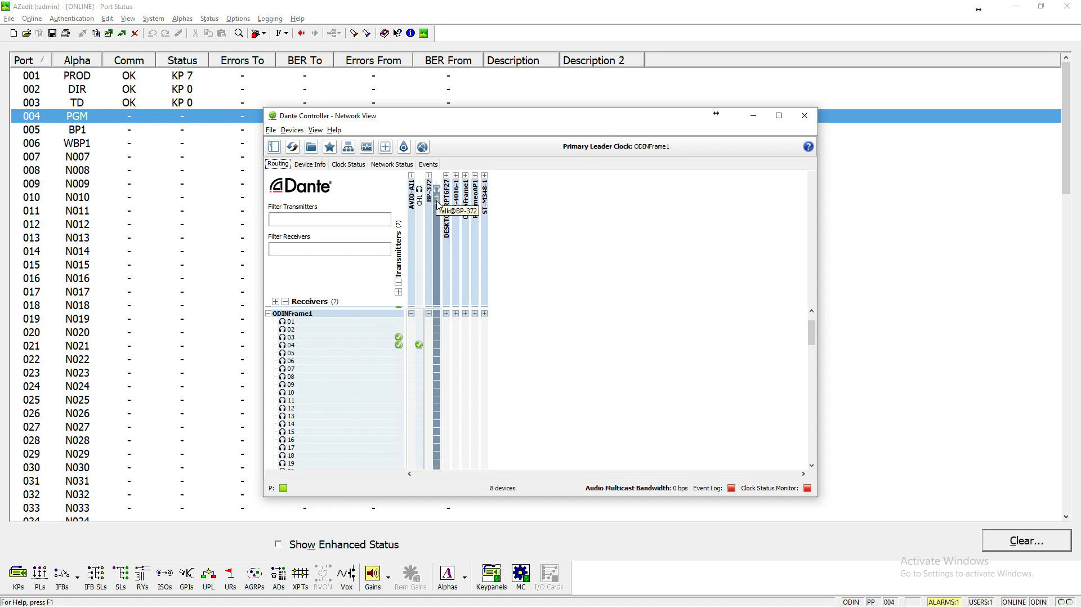
left_click(438, 353)
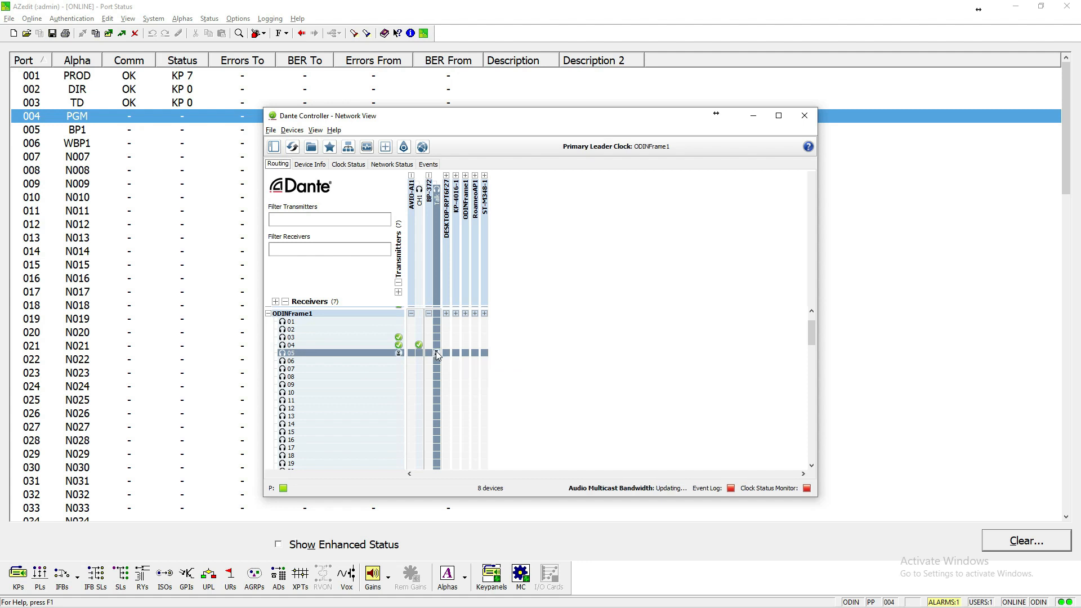
Collapse ODINFrame1's receive channels and route its transmit channel 05 to Ch1 of the BP-372 receiver
left_click(268, 314)
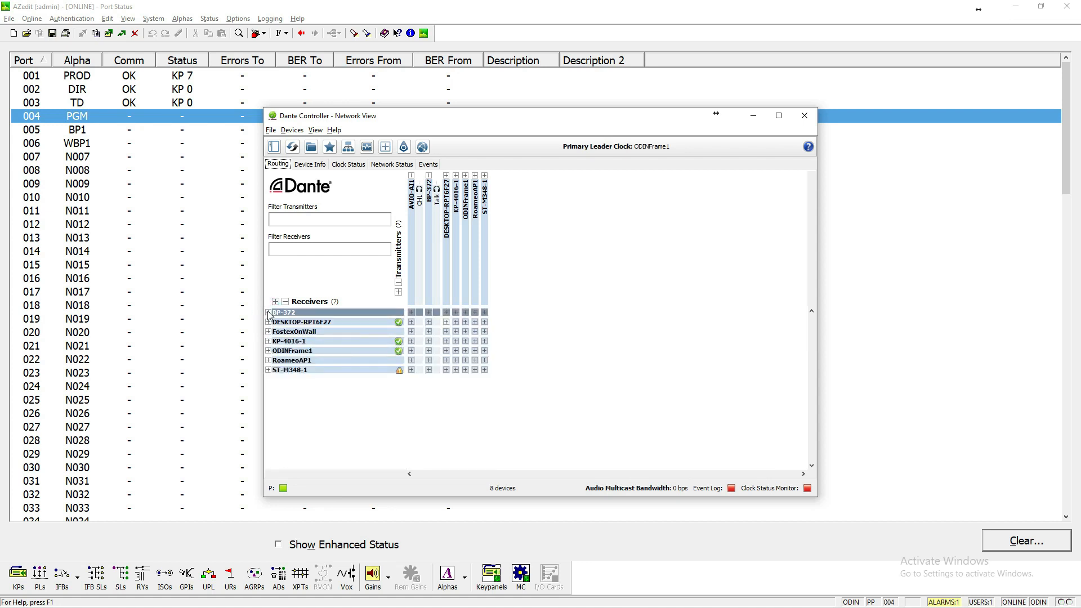
left_click(268, 313)
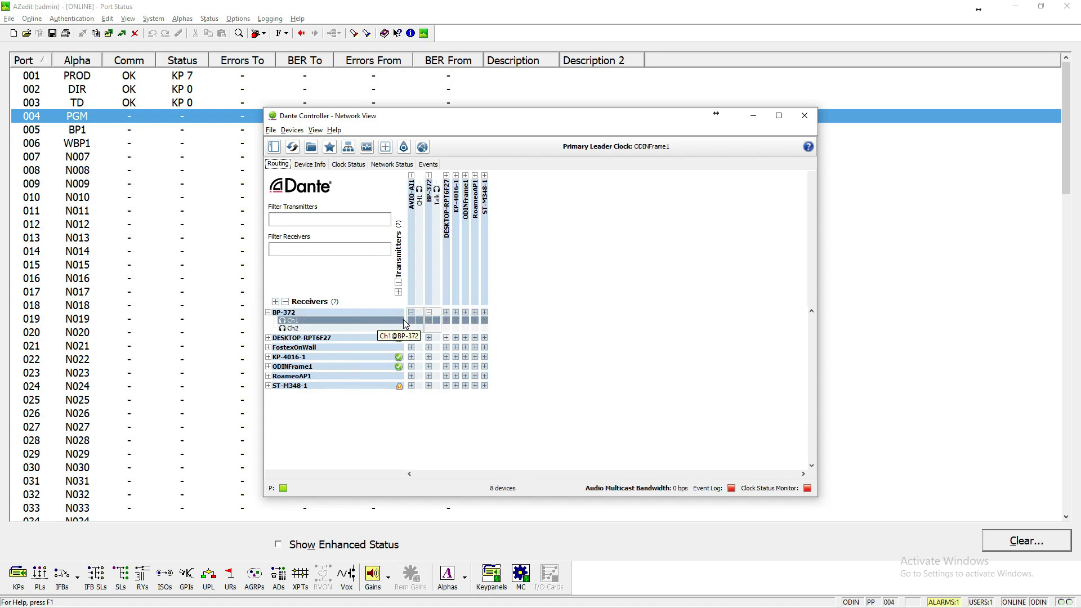
left_click(466, 175)
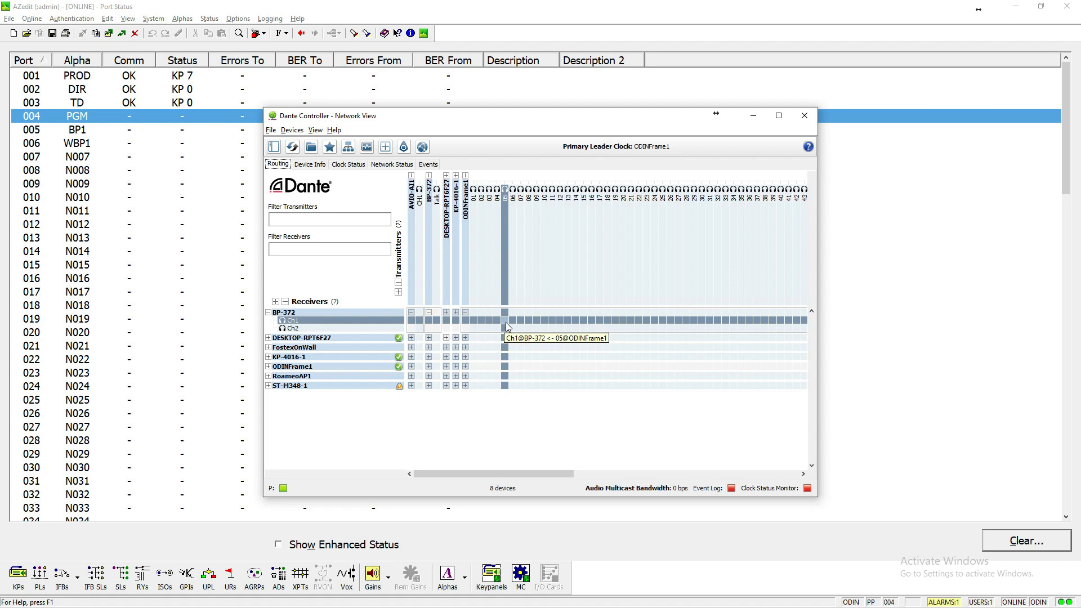
left_click(507, 322)
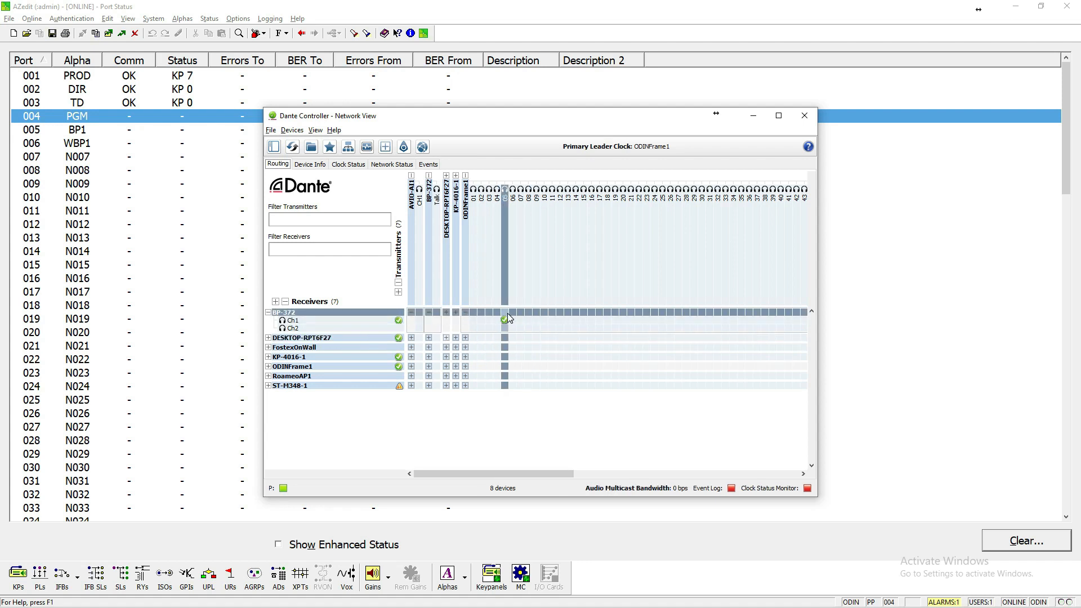
mouse_move(507, 321)
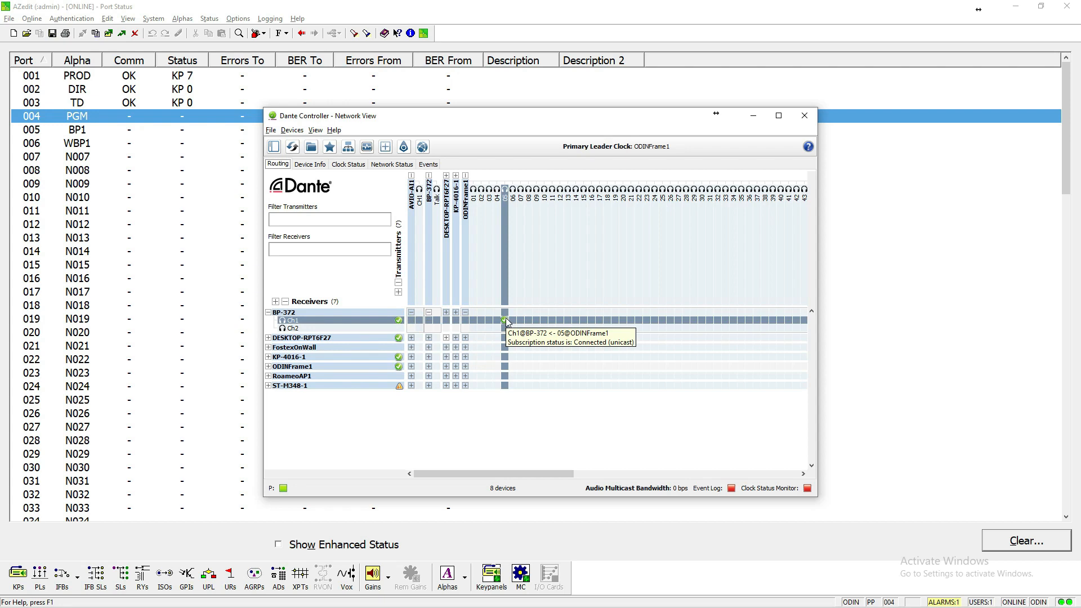
Switch to AZedit and check the port status of ports 004 (PGM) and 005 (BP1)
key("alt+Tab")
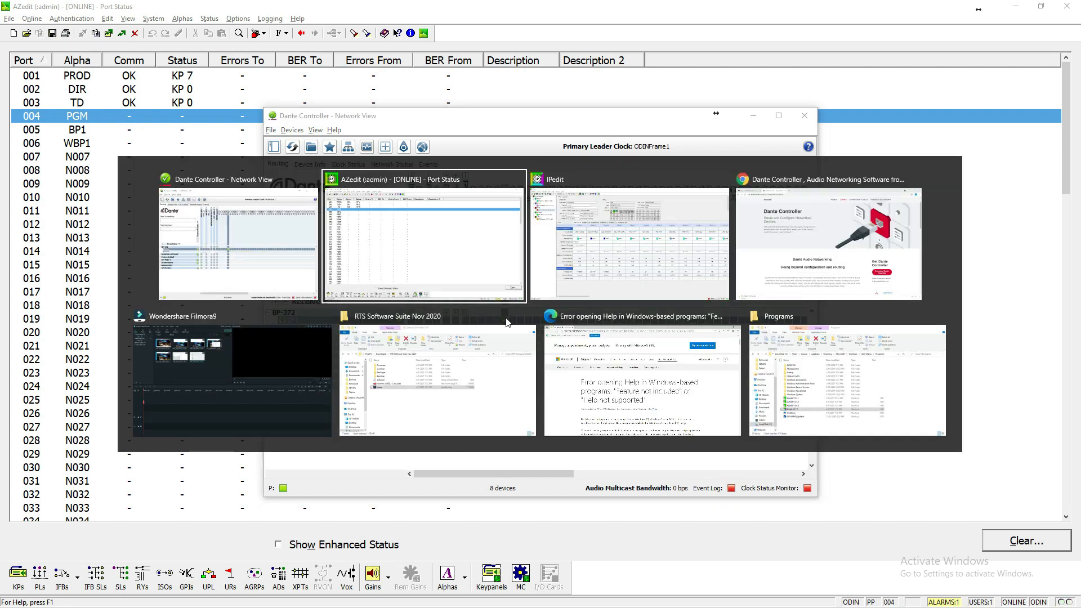
left_click(455, 251)
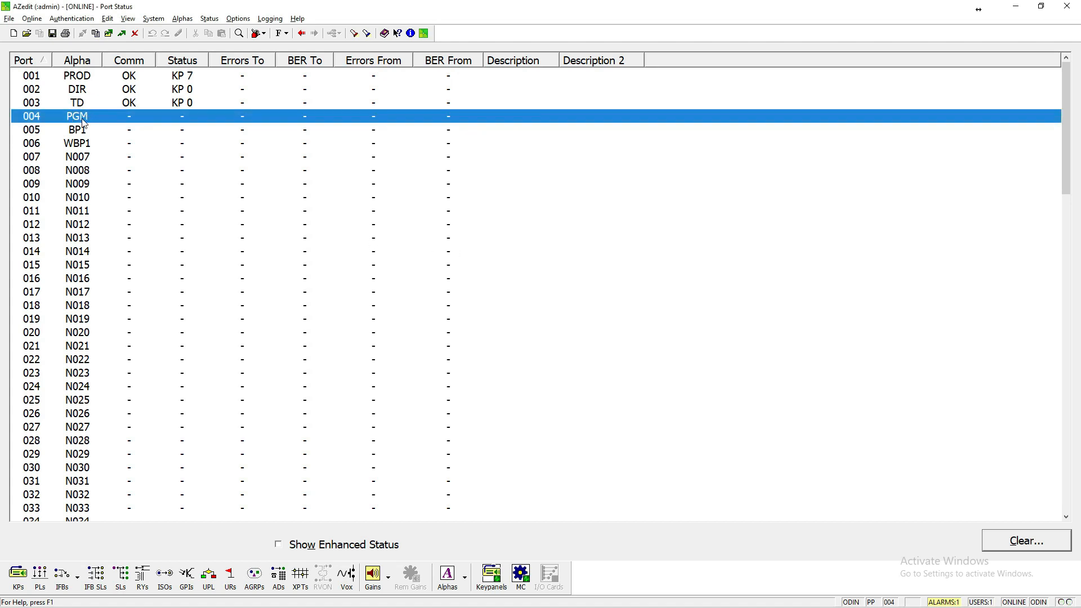
left_click(72, 131)
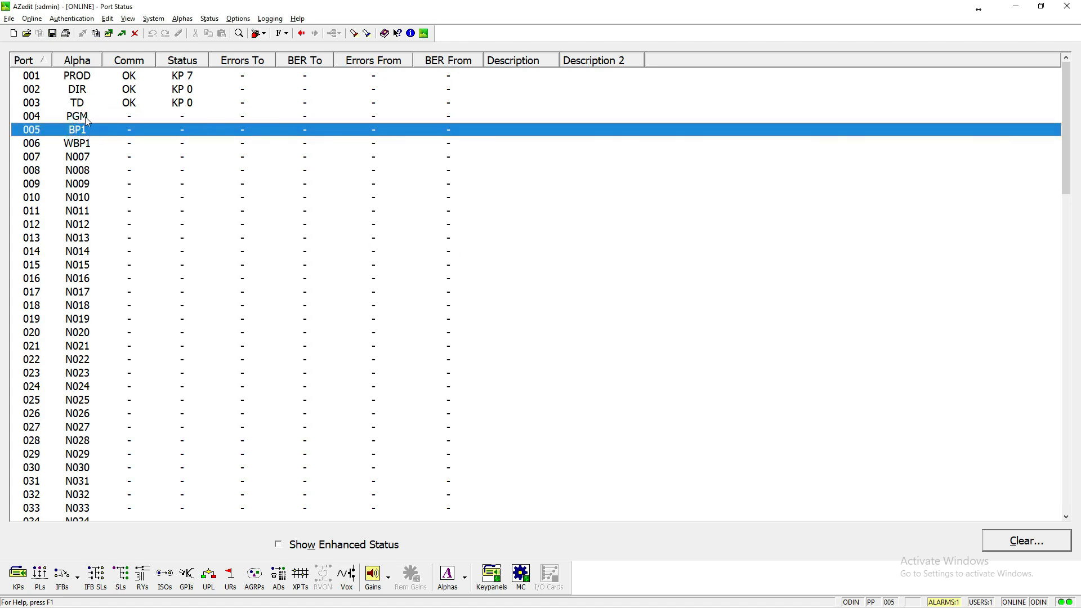
left_click(84, 116)
left_click(91, 133)
Switch to IPedit and check the connection status of channel 5 on the ODIN Frame (10.11.12.162)
key("alt+Tab")
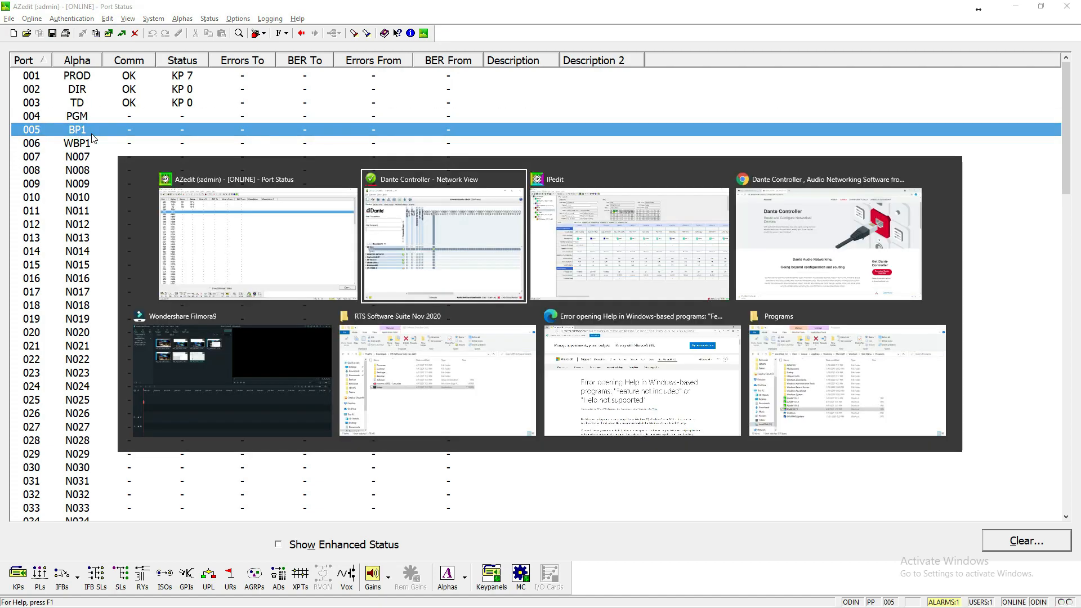
key("Tab")
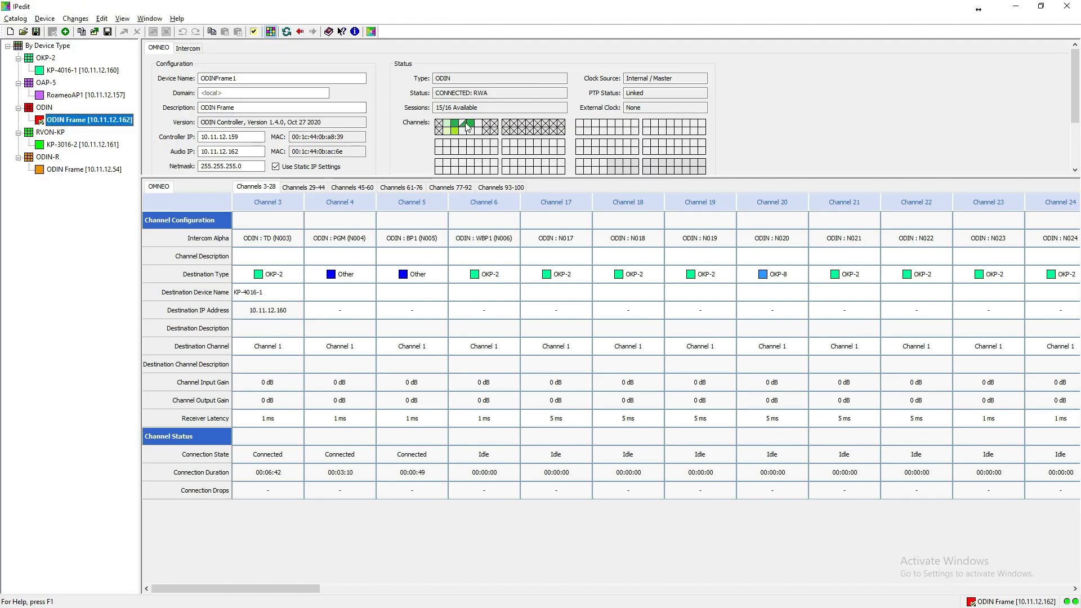
mouse_move(471, 127)
Enable static IP settings on RoameoAP1 (10.11.12.157) and clear its domain so it uses <local>
left_click(63, 96)
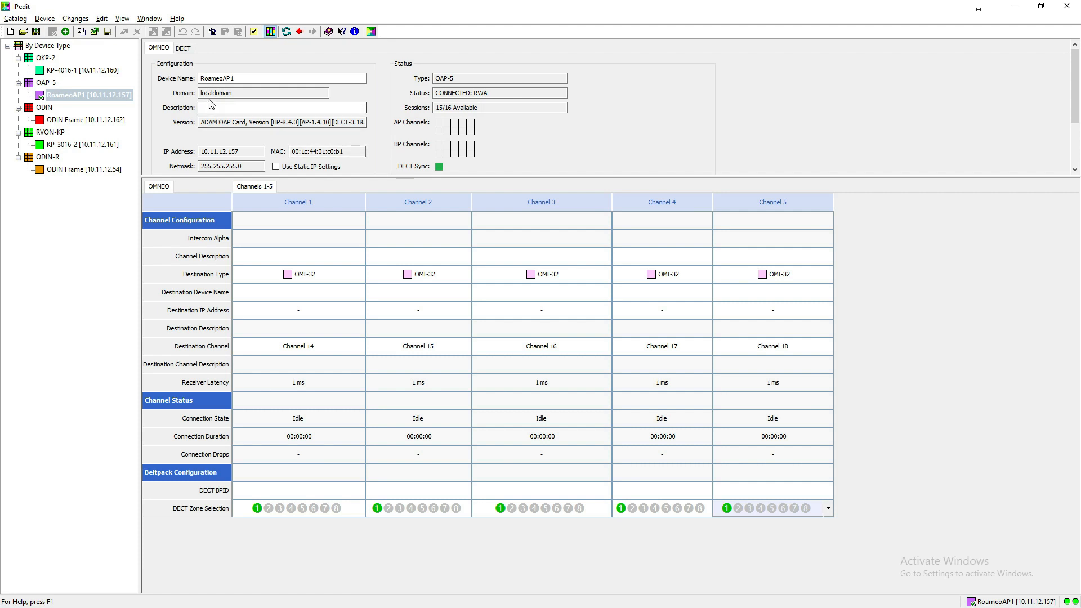
left_click(276, 167)
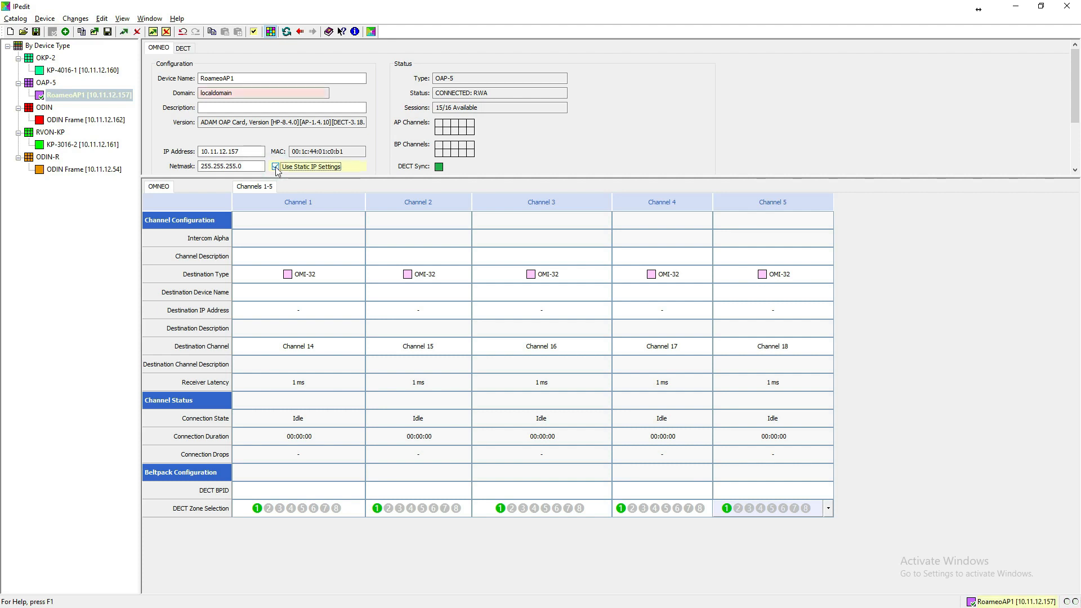
left_click(234, 94)
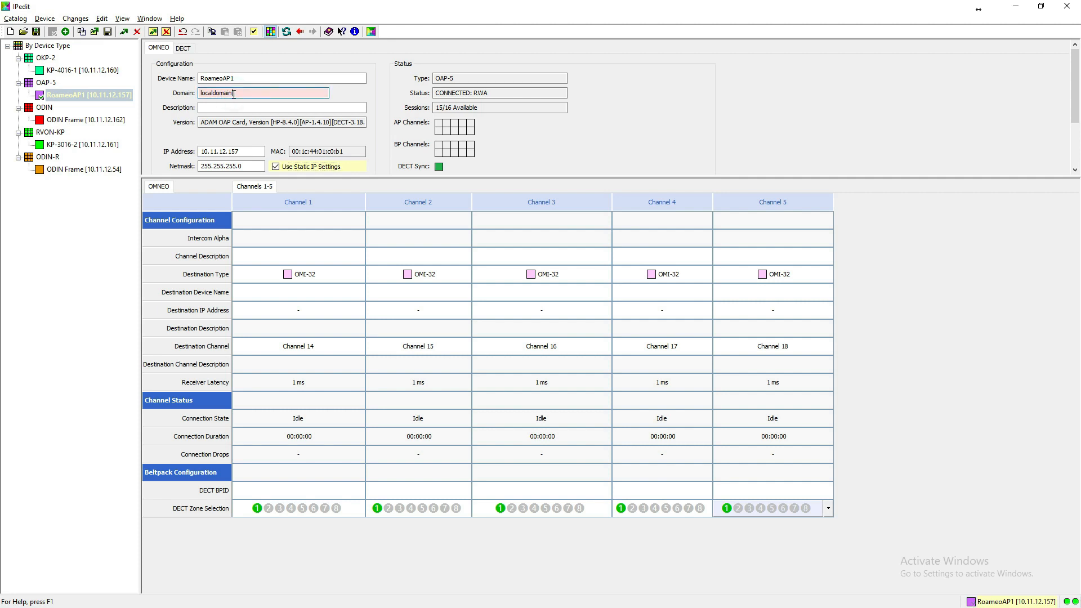
key("BackSpace")
key("BackSpace")
key("BackSpace")
key("BackSpace")
key("BackSpace")
key("BackSpace")
key("BackSpace")
key("BackSpace")
key("BackSpace")
key("BackSpace")
key("BackSpace")
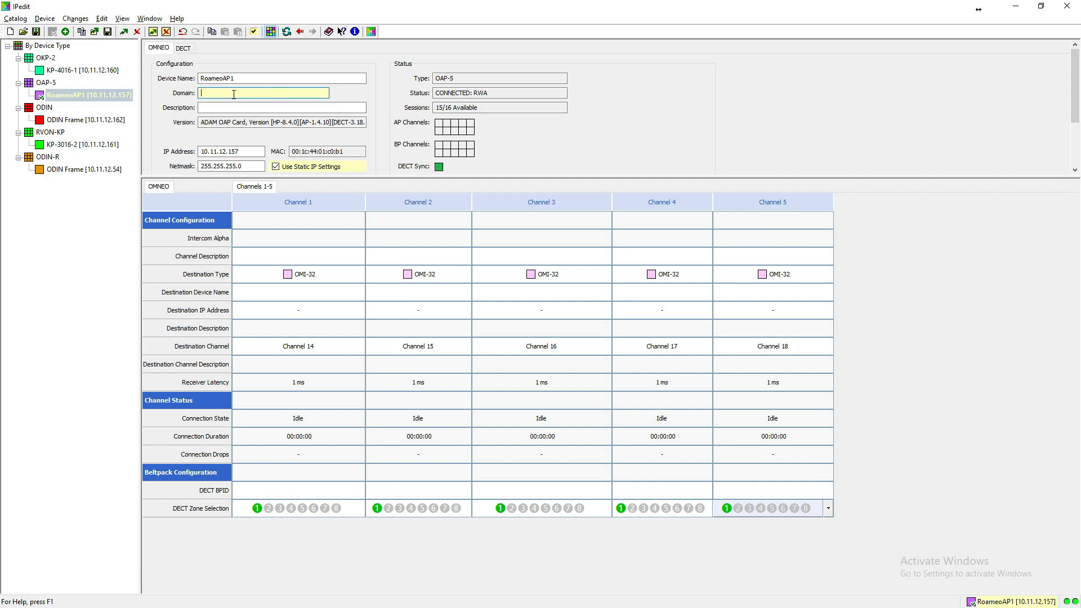
key("Tab")
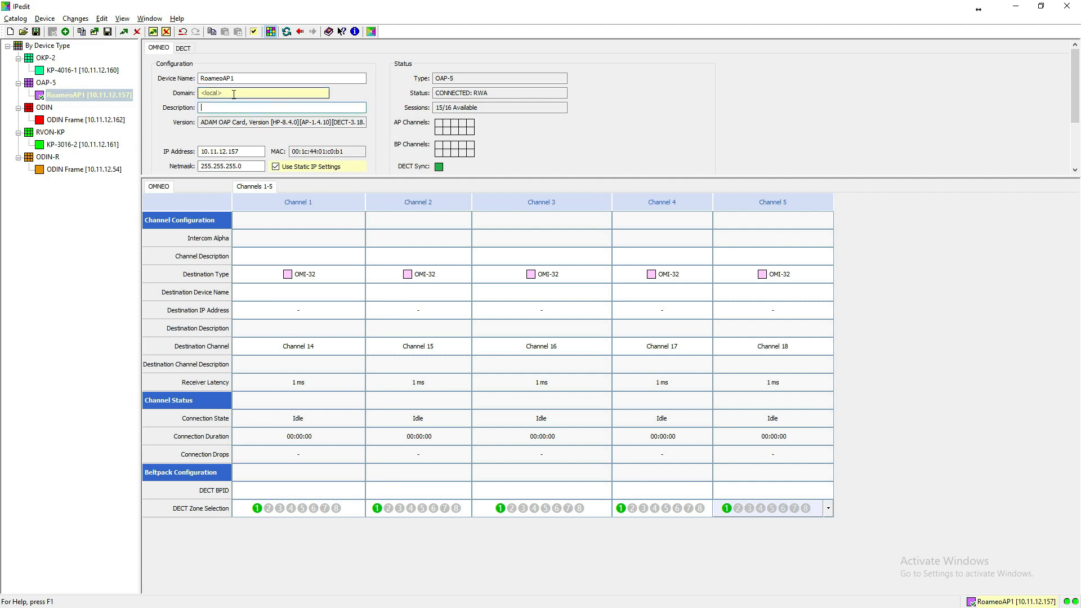
Enable RSTP on RoameoAP1 and review its network settings
scroll(242, 149, "down", 2)
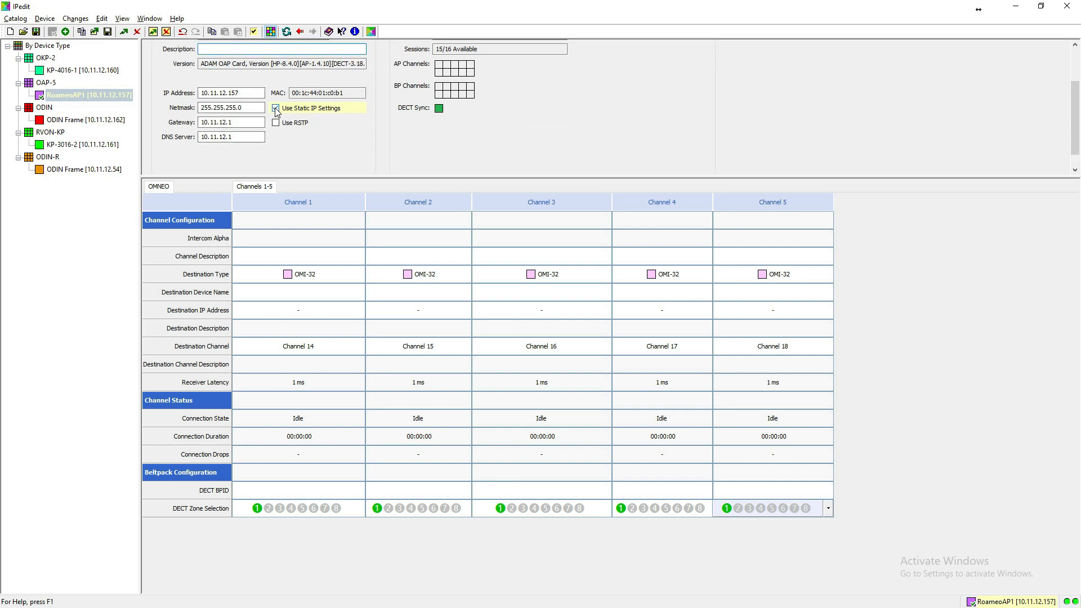
left_click(310, 125)
scroll(312, 127, "up", 2)
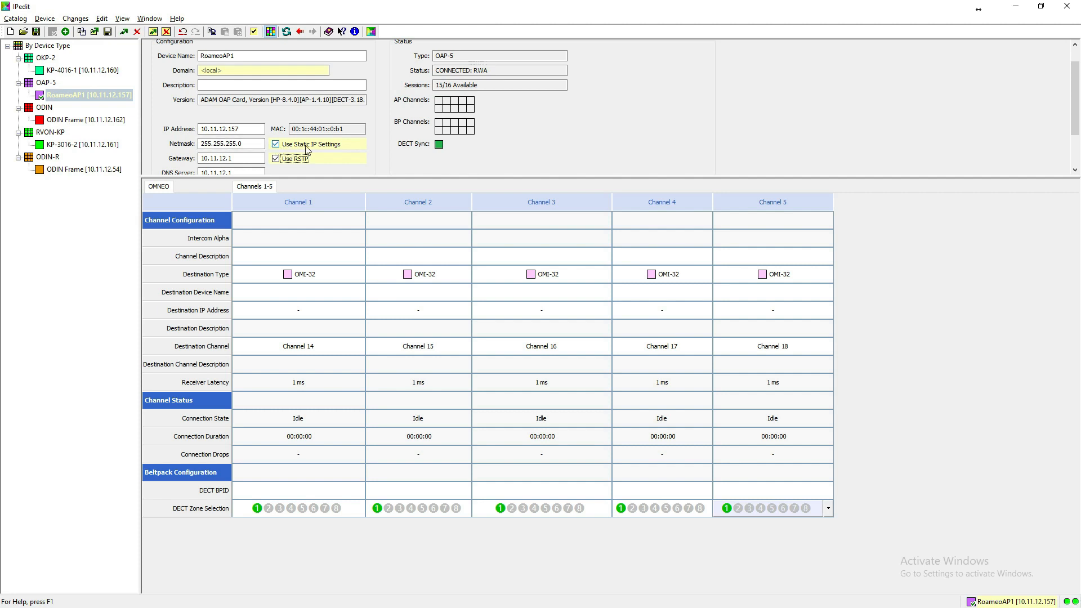
scroll(385, 151, "down", 1)
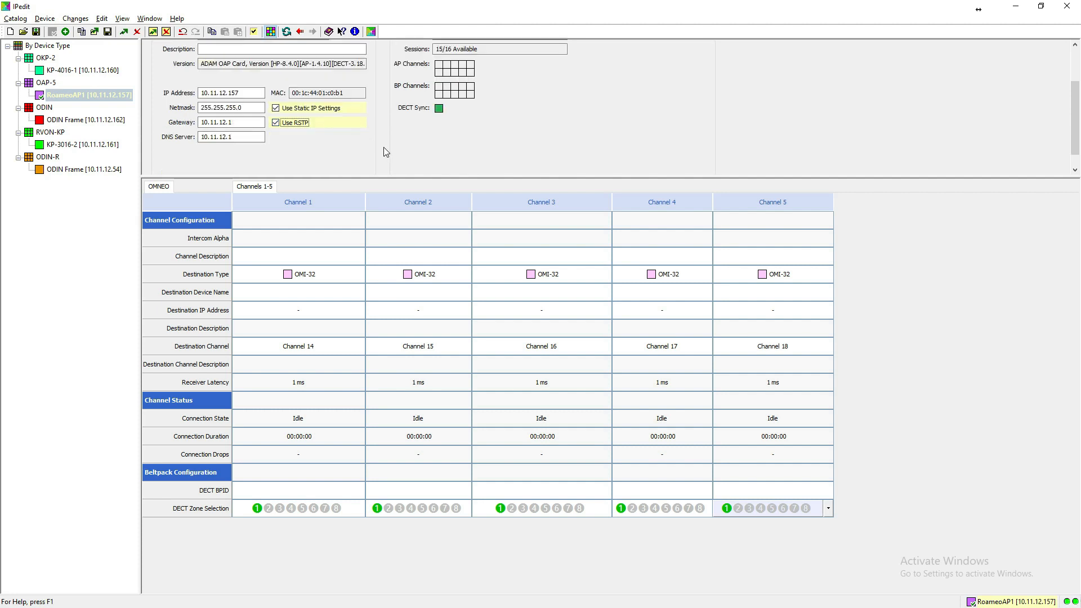
scroll(385, 150, "up", 2)
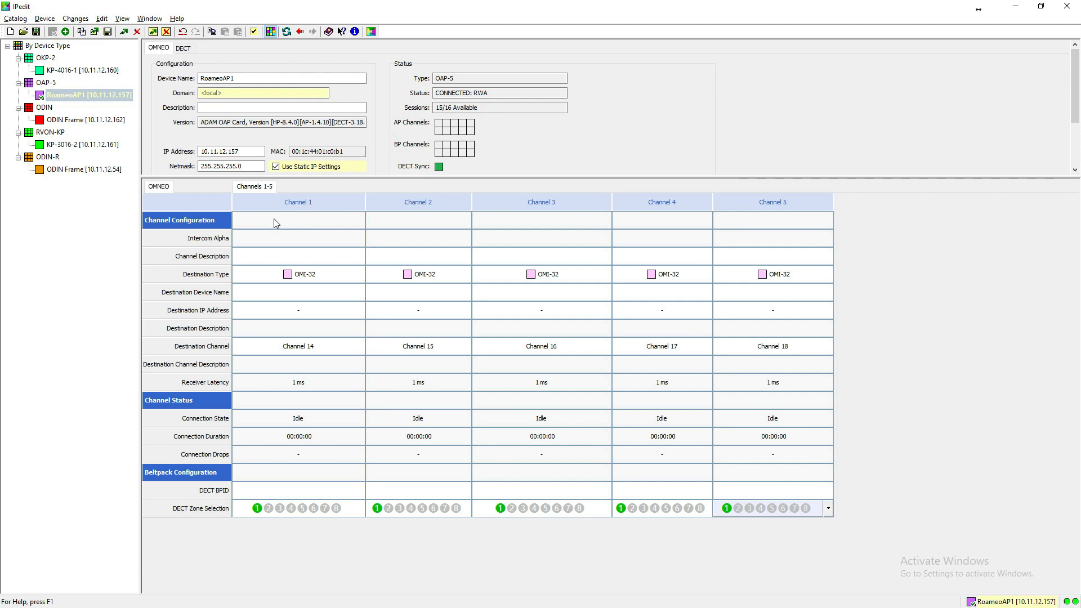
Link channel 1 of RoameoAP1 to the discovered ODIN Frame (10.11.12.162) and set its destination channel to 6
left_click(266, 295)
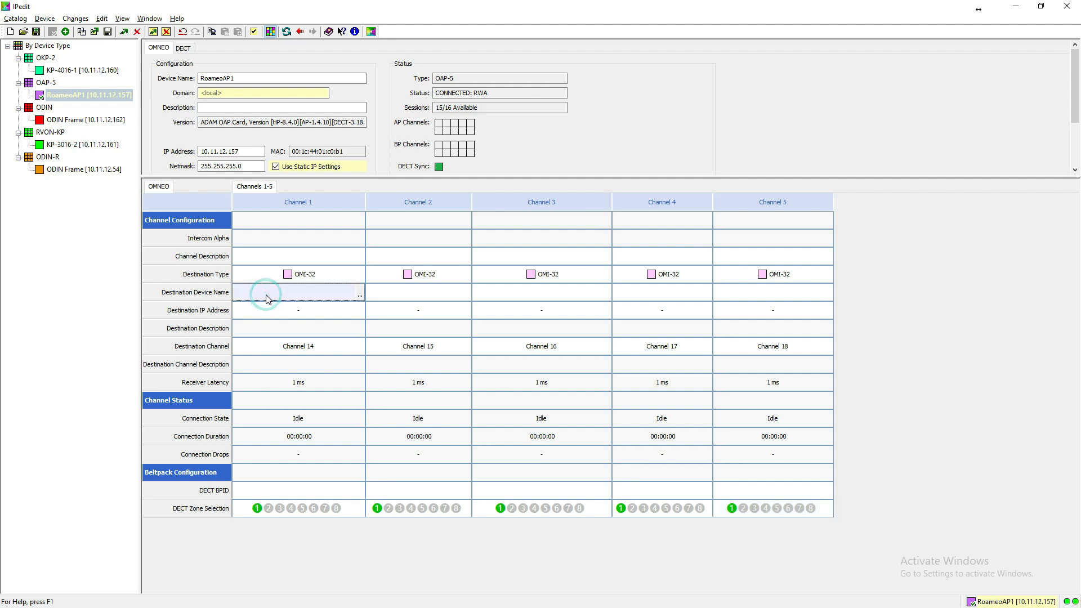
left_click(360, 293)
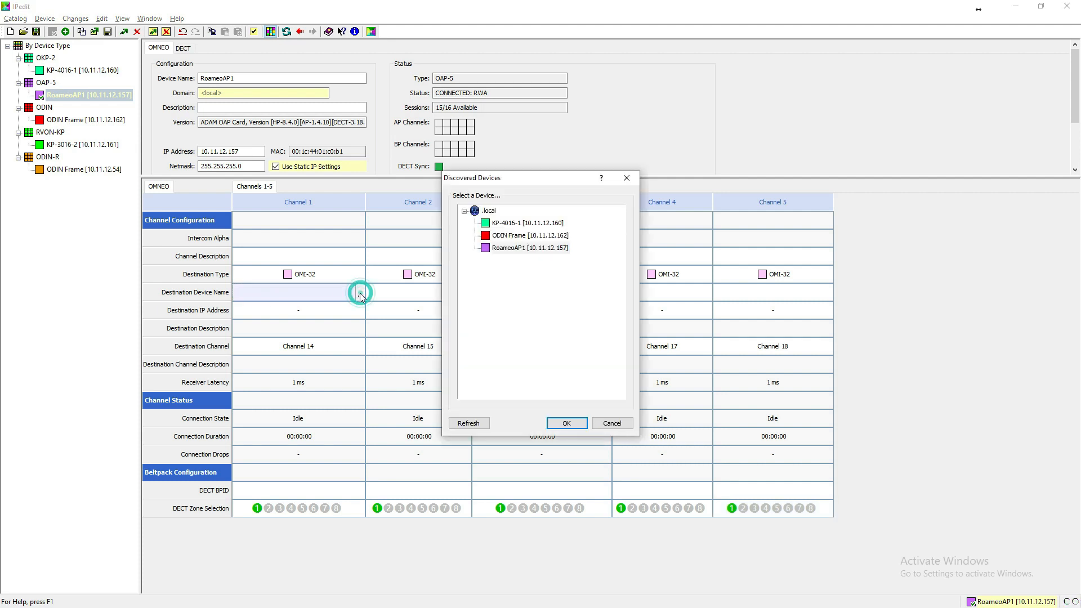
left_click(511, 237)
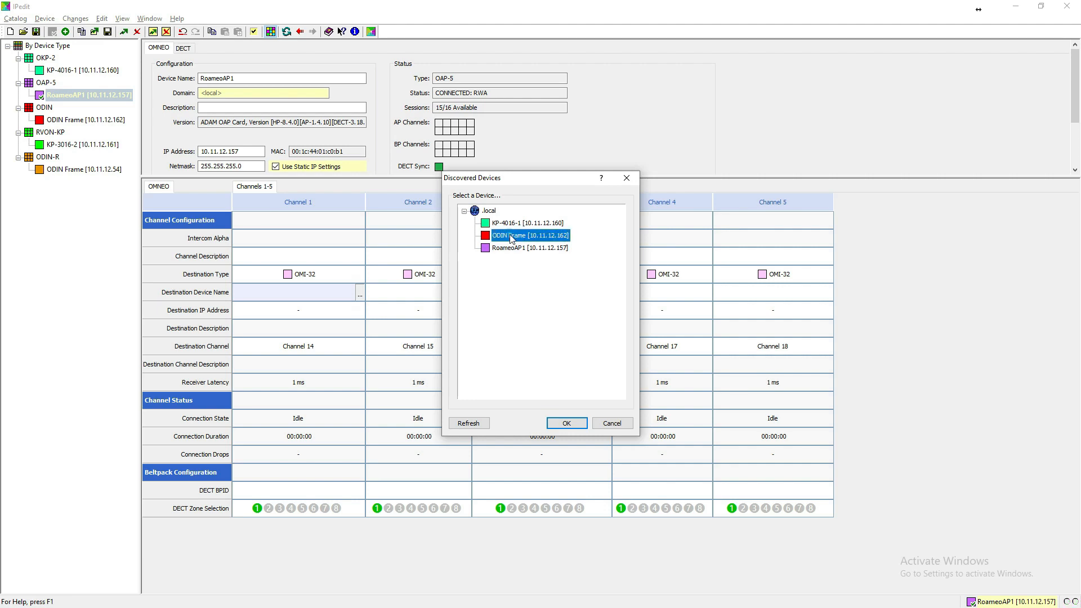
left_click(566, 423)
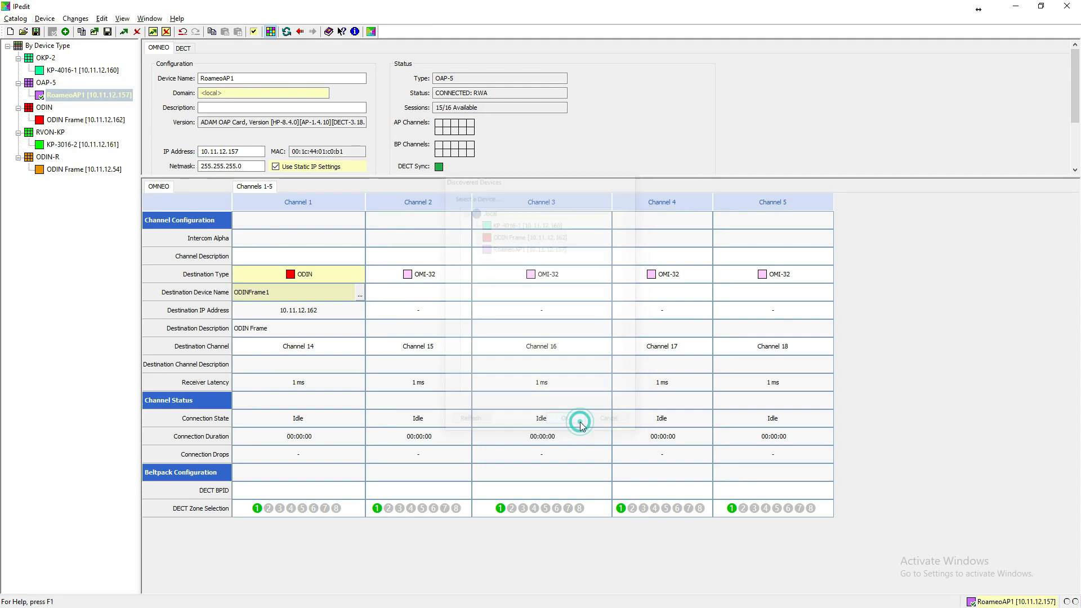
left_click(309, 350)
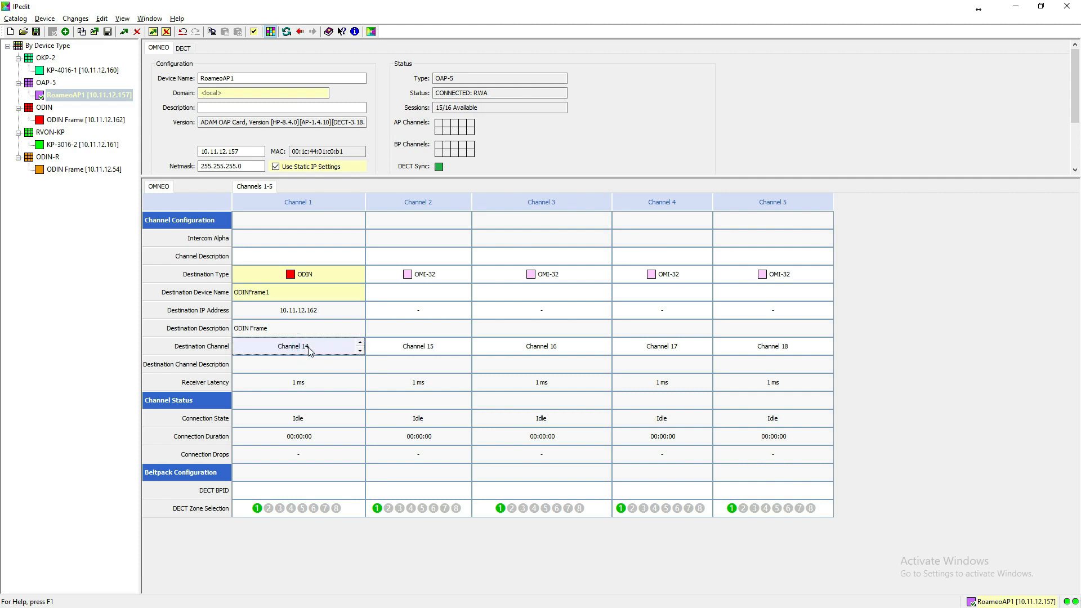
type("6")
Assign the beltpack to channel 1 by setting its DECT BPID to BP00:09:24:6b:50
left_click(290, 494)
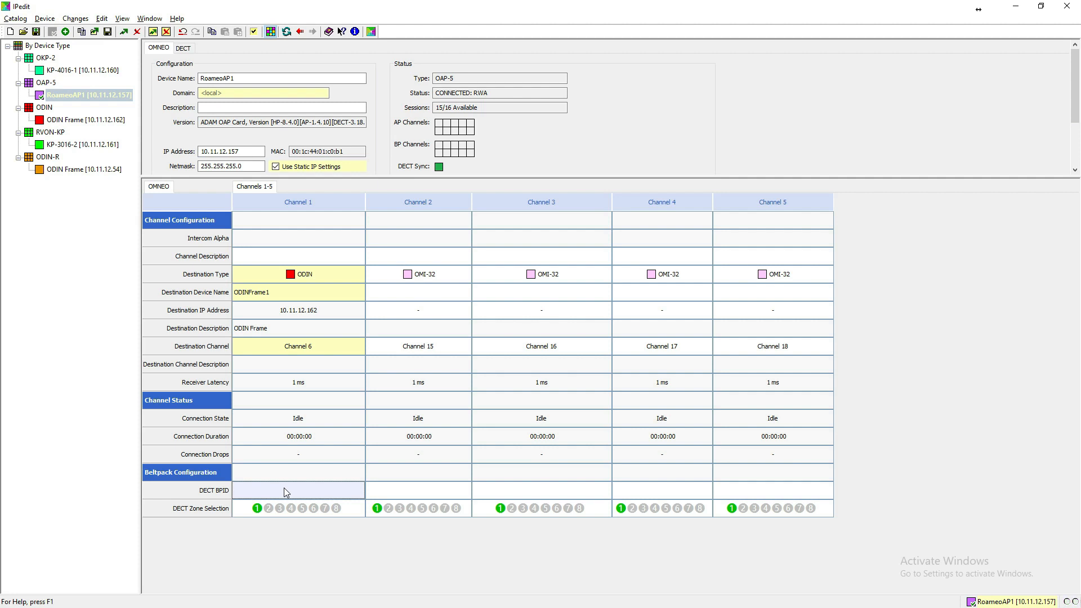
type("BPB0:0")
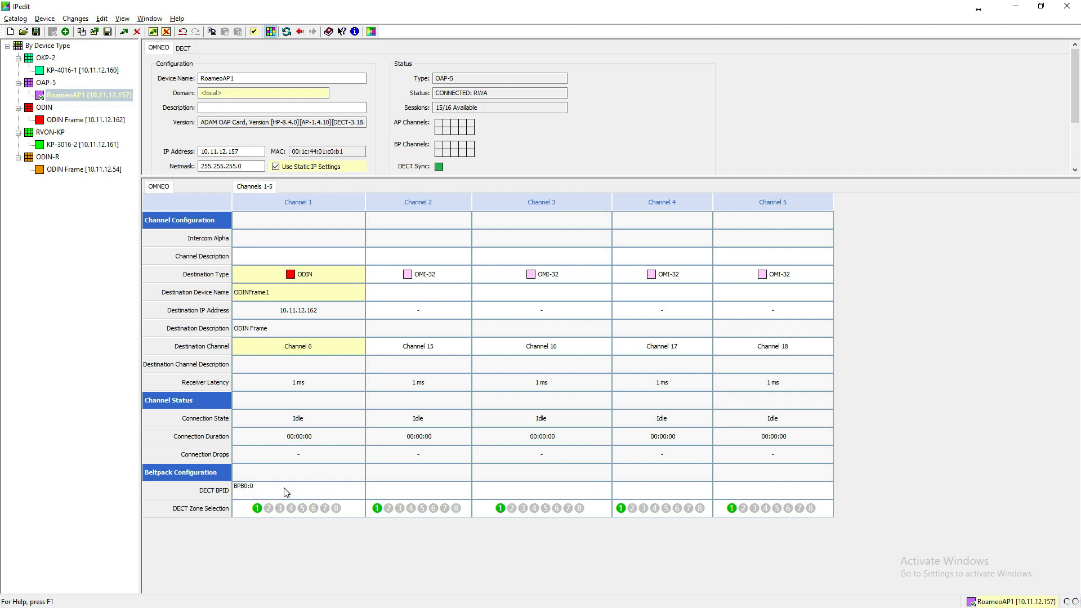
type("BP00:09:24:6B:50")
key("Return")
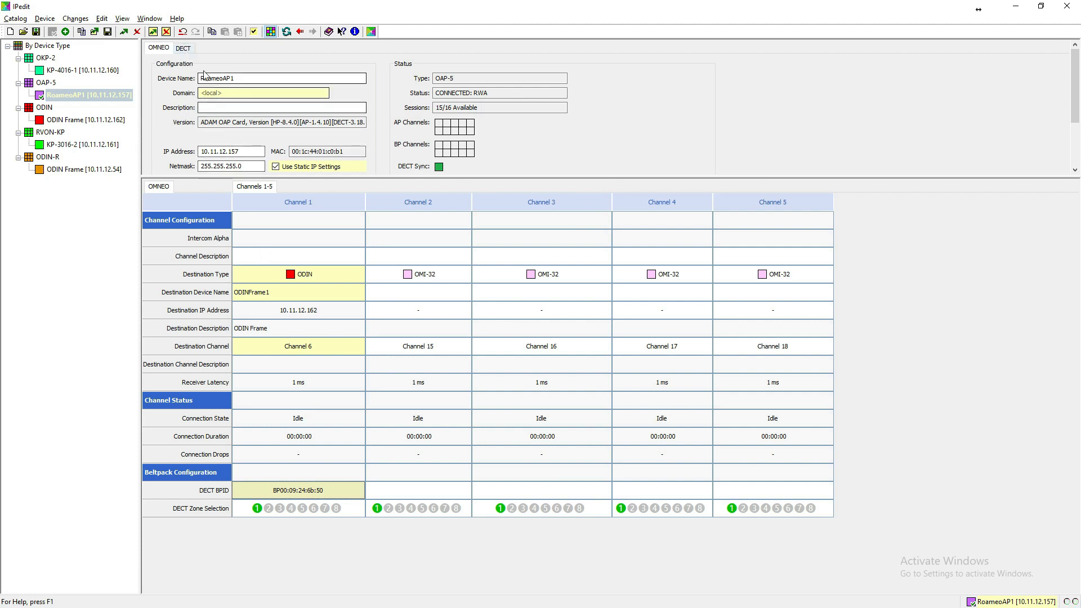
Review RoameoAP1's DECT configuration, toggling the Sync Master option off and back on
left_click(183, 49)
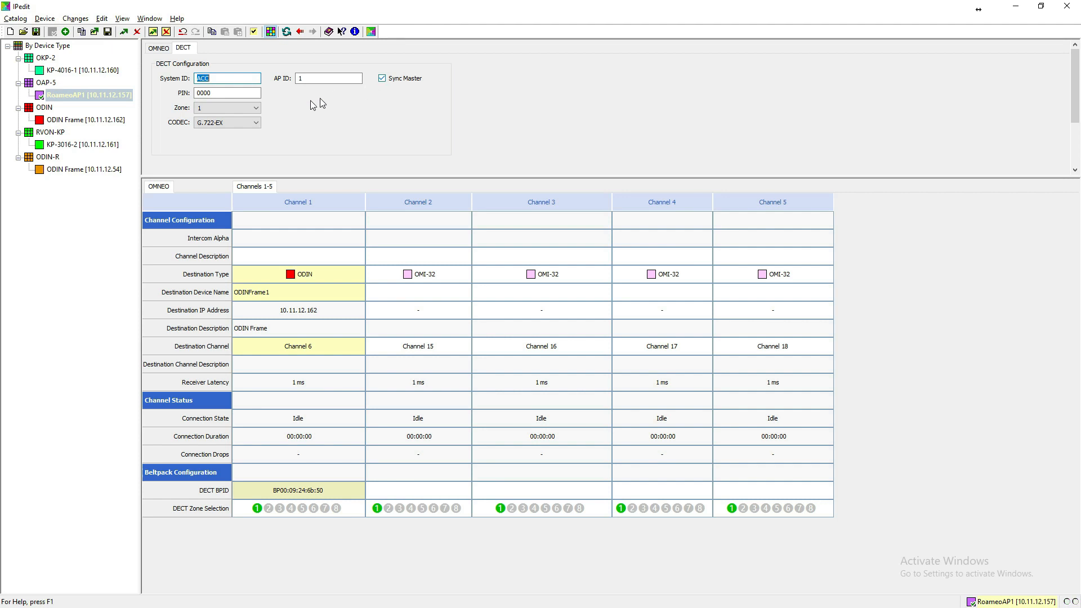
left_click(383, 79)
left_click(383, 79)
Link channel 6 (WBP1) of the ODIN Frame (10.11.12.162) to the discovered device RoameoAP1 (10.11.12.157)
left_click(60, 120)
left_click(631, 239)
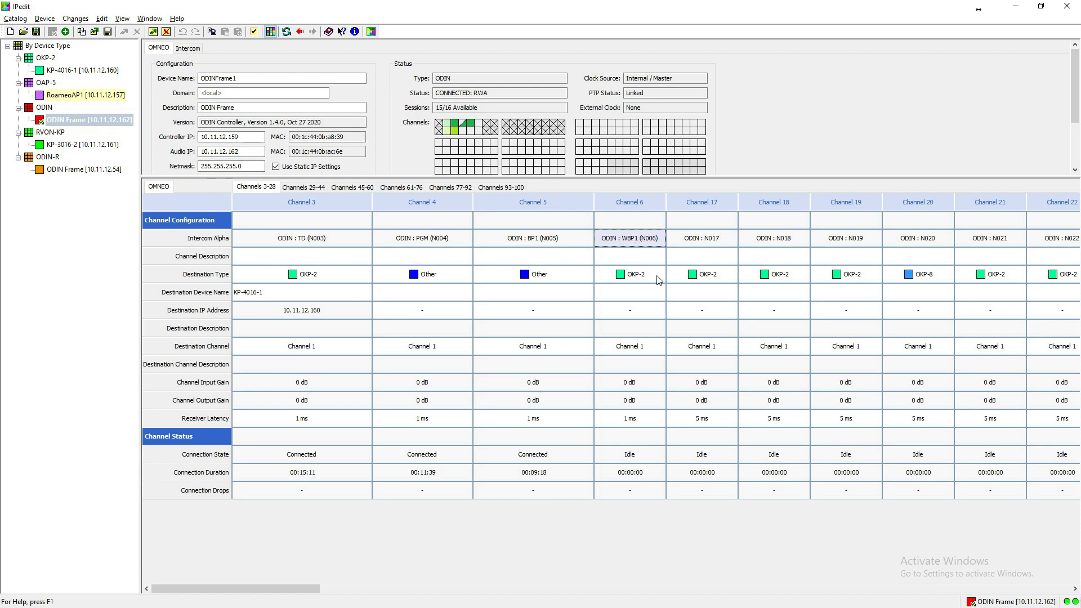
left_click(622, 295)
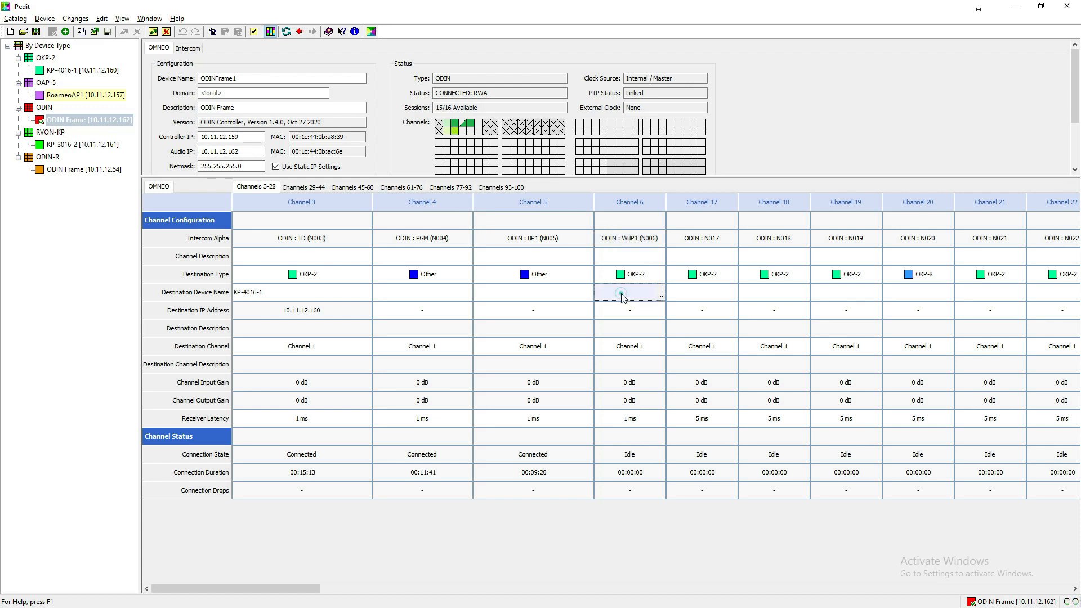
left_click(661, 295)
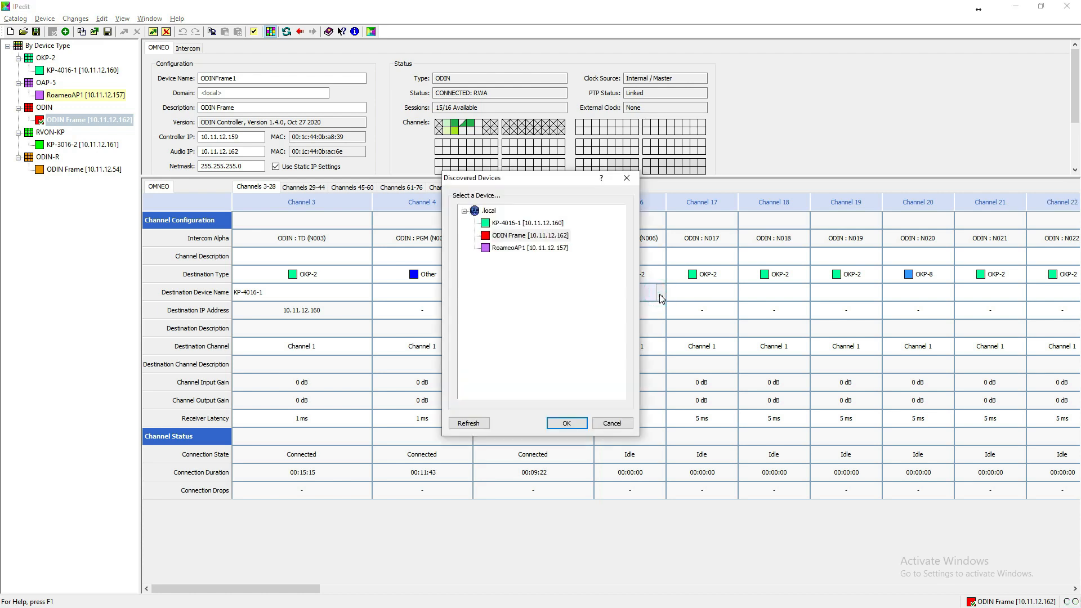
left_click(518, 247)
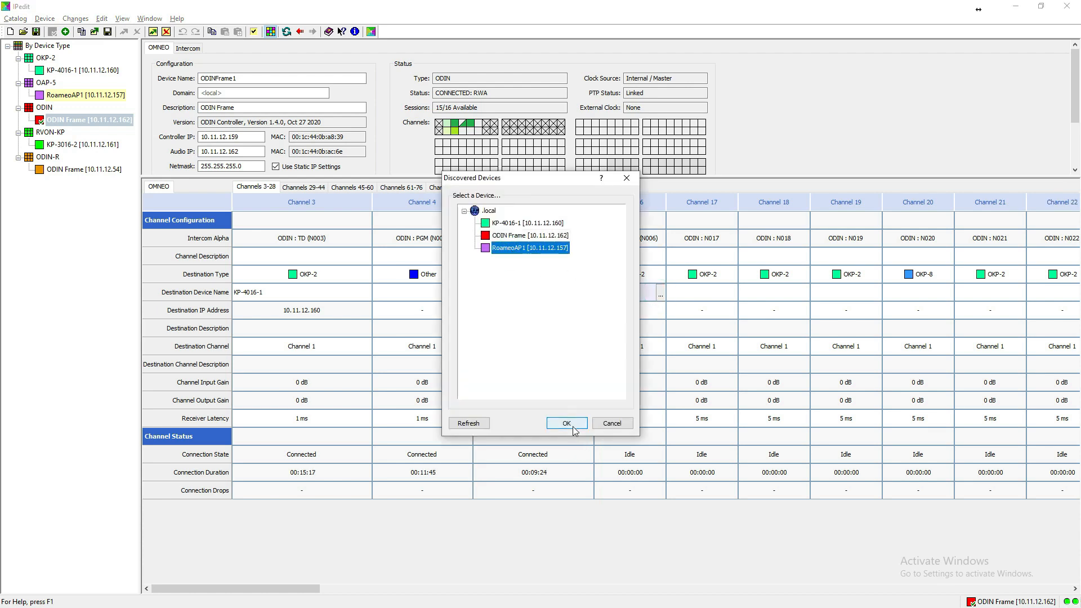
left_click(572, 426)
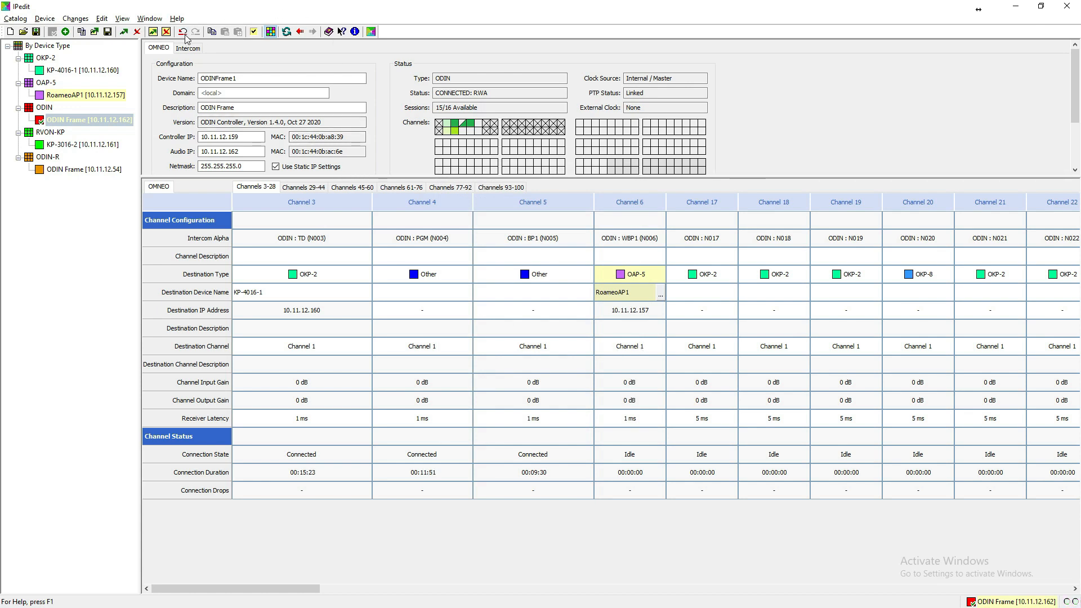
Check the AP channel and beltpack channel status of RoameoAP1 (10.11.12.157)
left_click(71, 95)
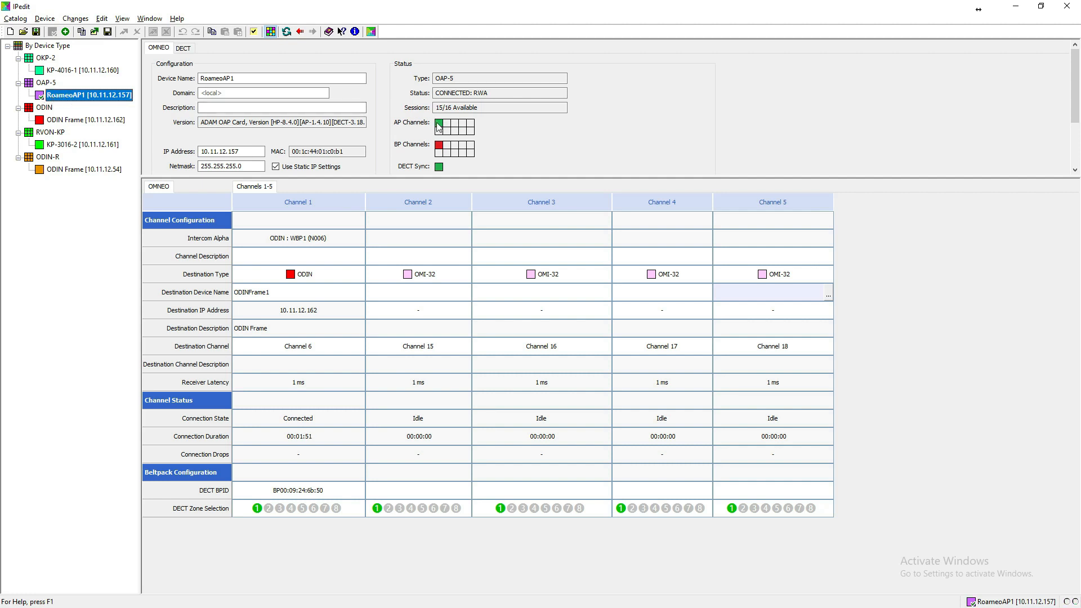
mouse_move(441, 149)
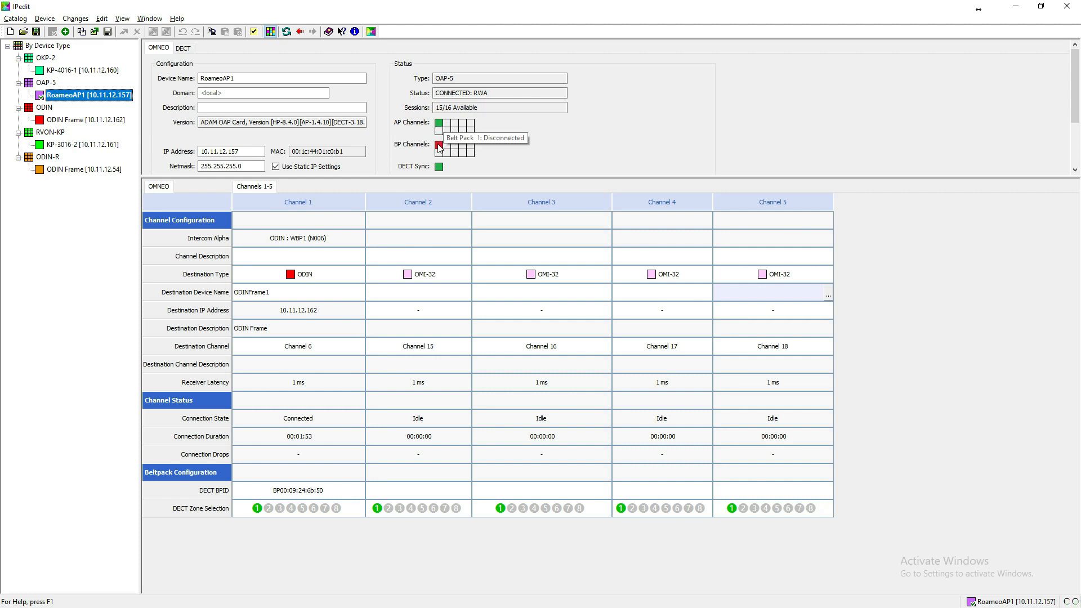